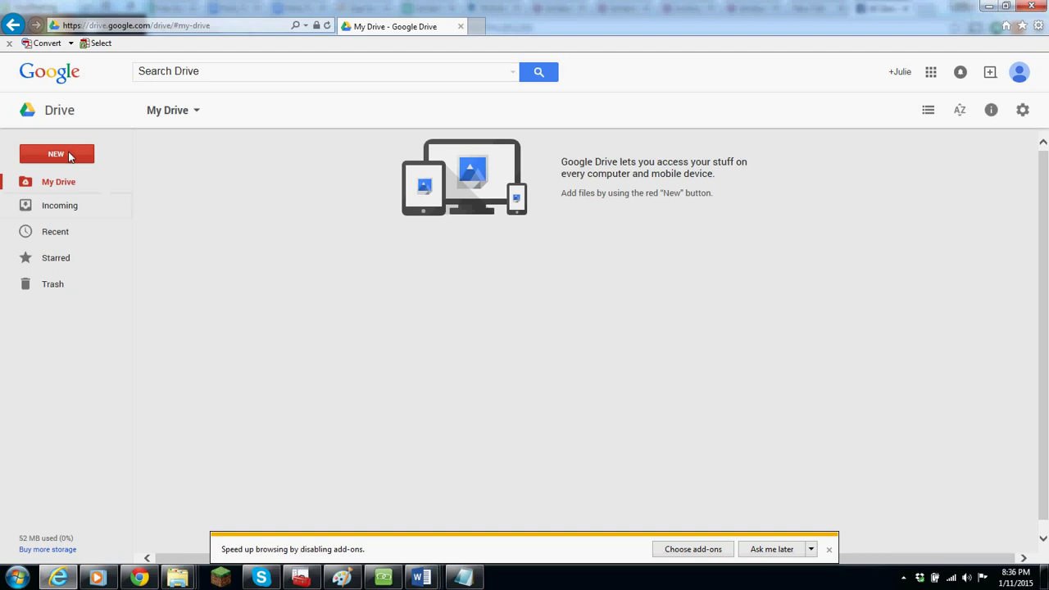
# - Create a new Google Form from Google Drive's NEW > More menu
pyautogui.click(58, 156)
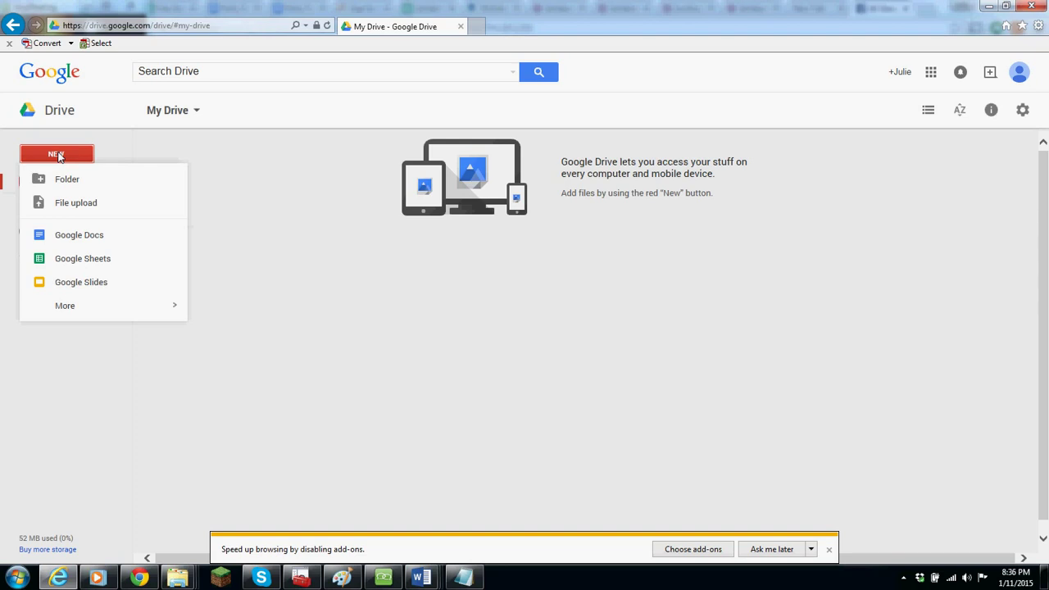
pyautogui.moveTo(91, 309)
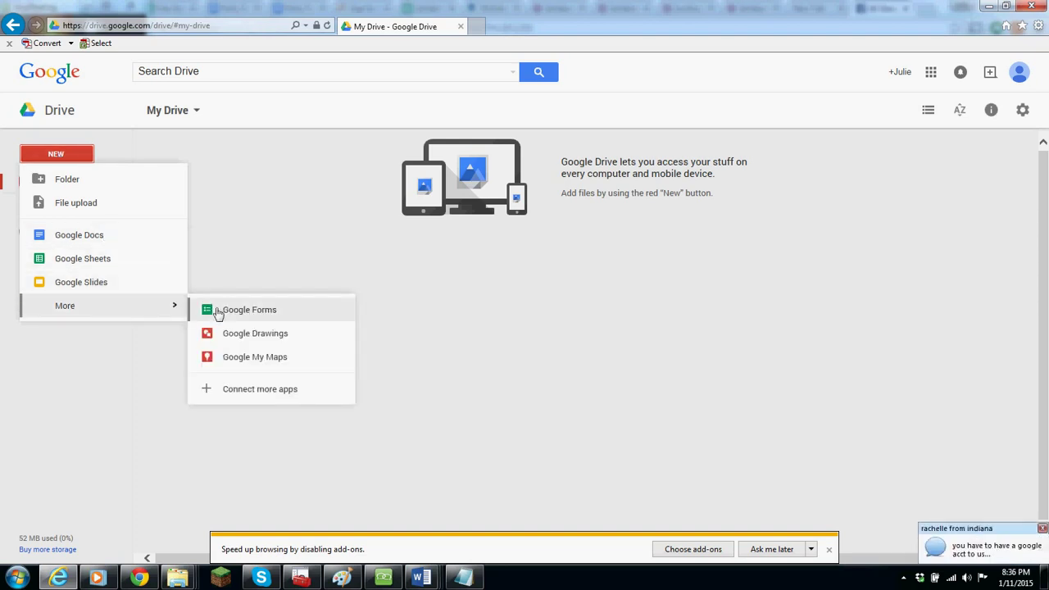
pyautogui.click(273, 315)
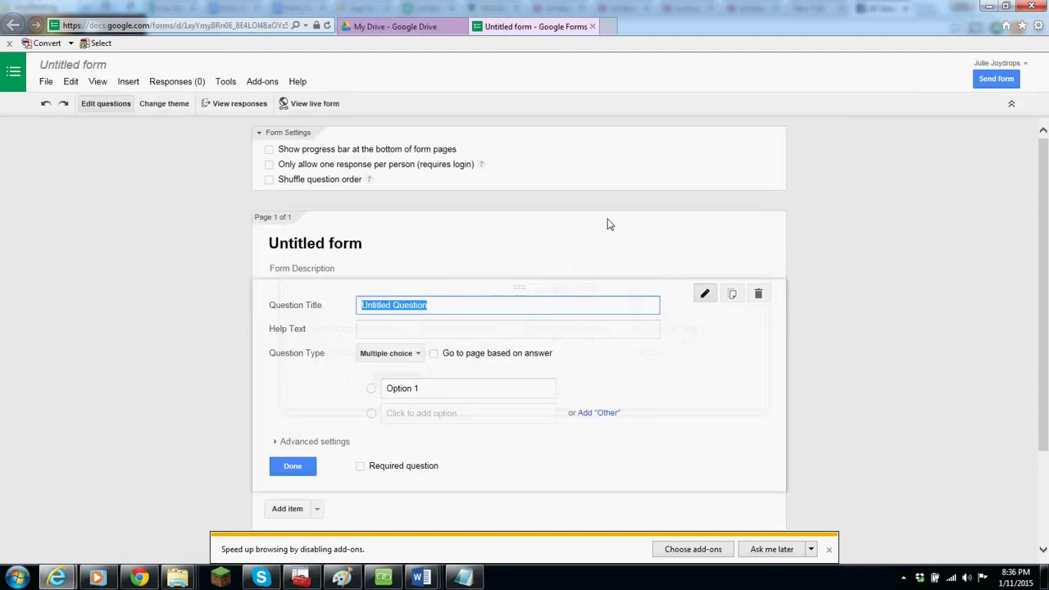
# - Retitle the form 'Free Jamberry Samples!'
pyautogui.click(417, 246)
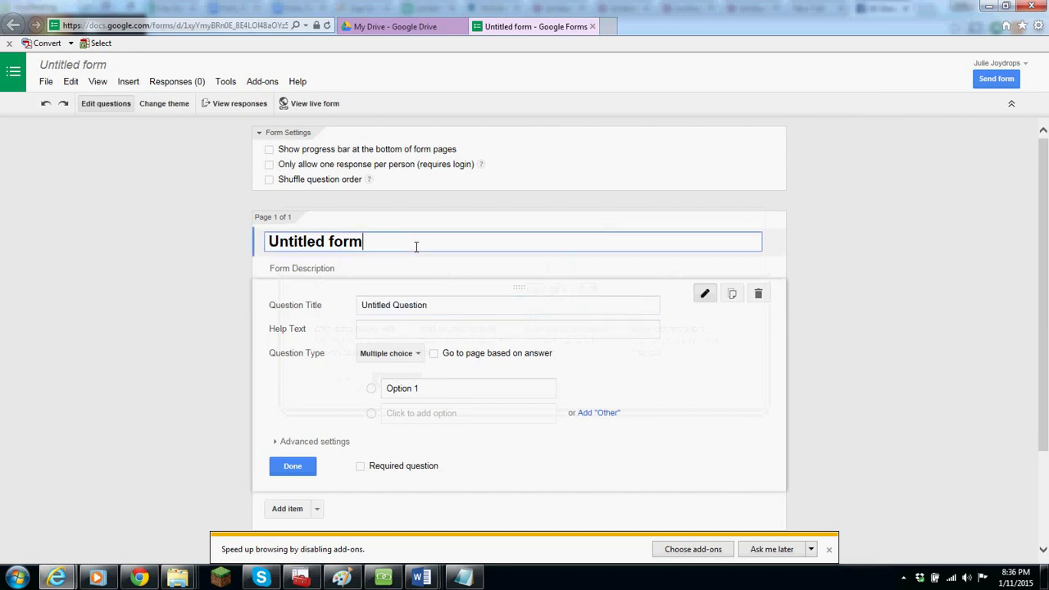
pyautogui.moveTo(416, 246); pyautogui.dragTo(241, 254)
pyautogui.write('R')
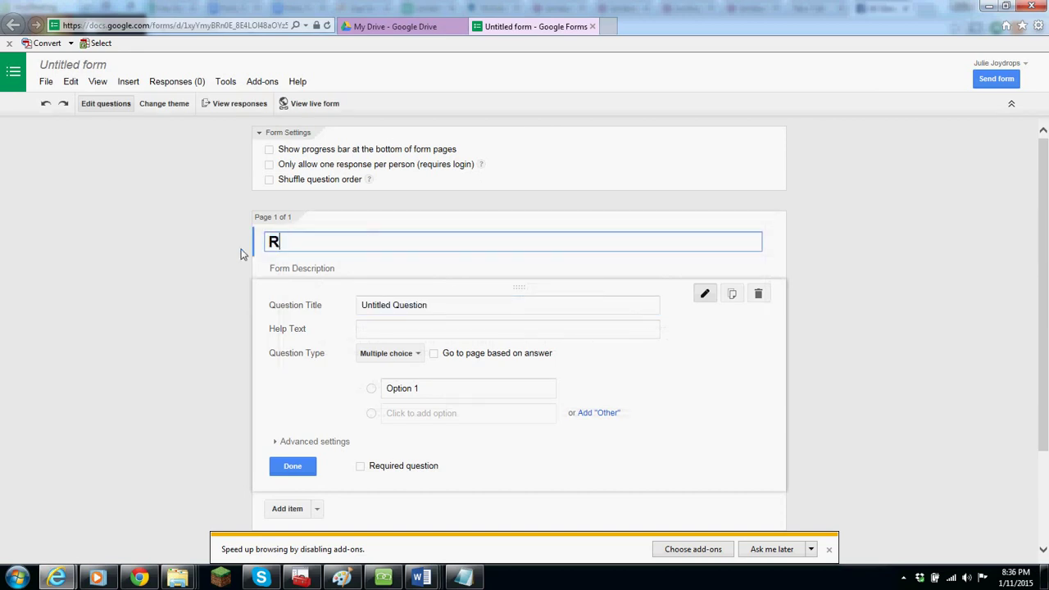
pyautogui.press('BackSpace')
pyautogui.write('Free s')
pyautogui.press('BackSpace')
pyautogui.write('Jamberry Samples!')
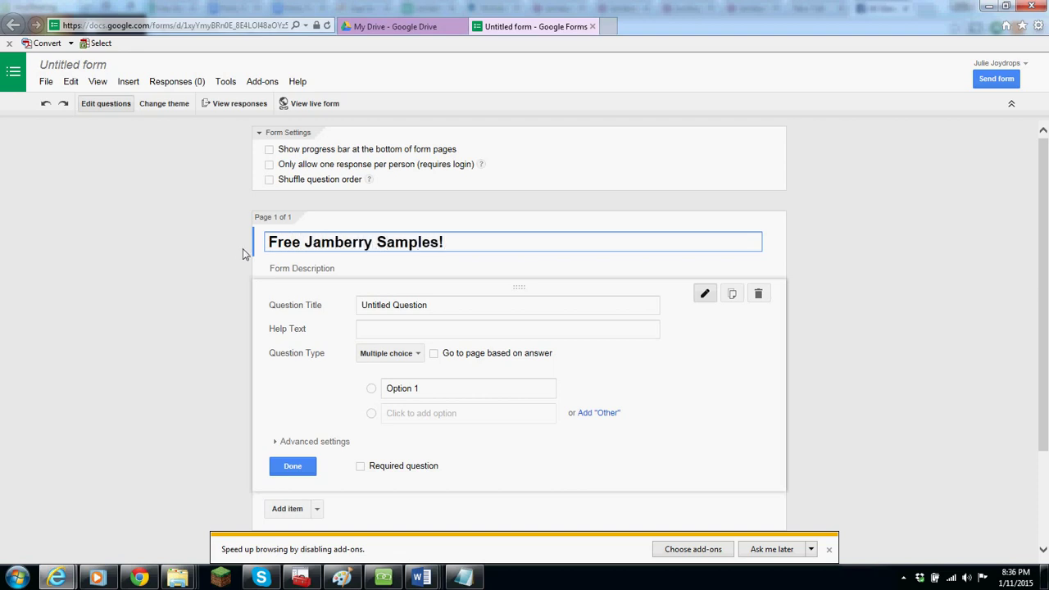
# - Add the description 'Get a free sample by filling out my form!' and select the first question's title
pyautogui.click(320, 271)
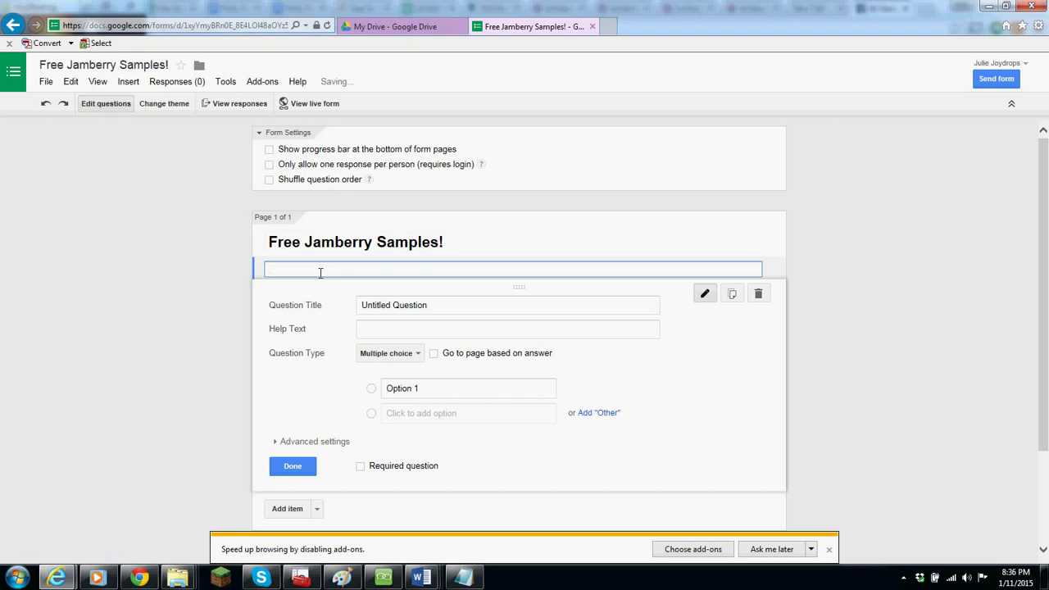
pyautogui.write('Get ')
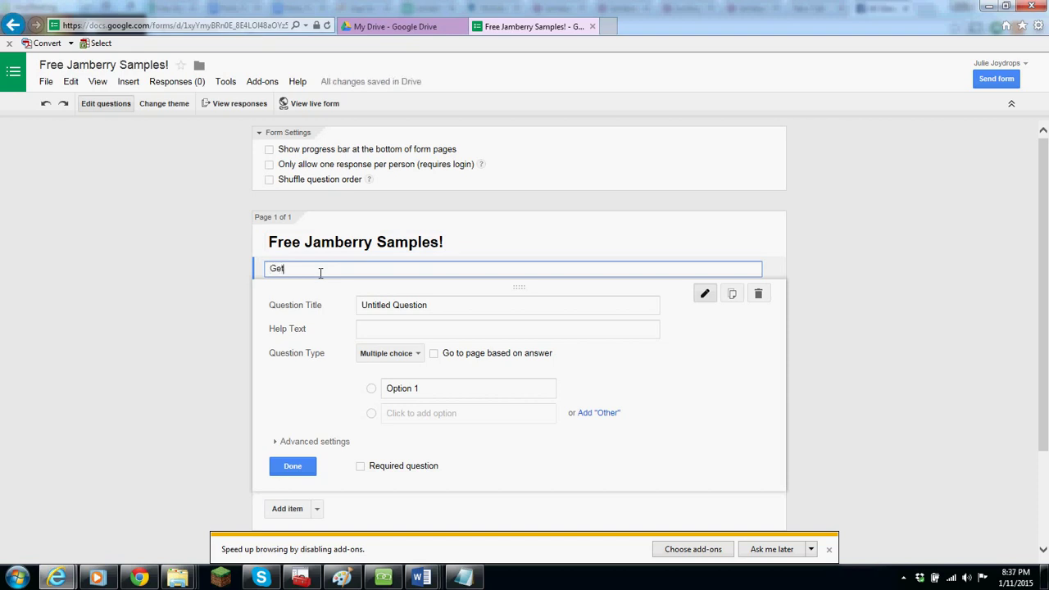
pyautogui.write('a free sample by filling out my form!')
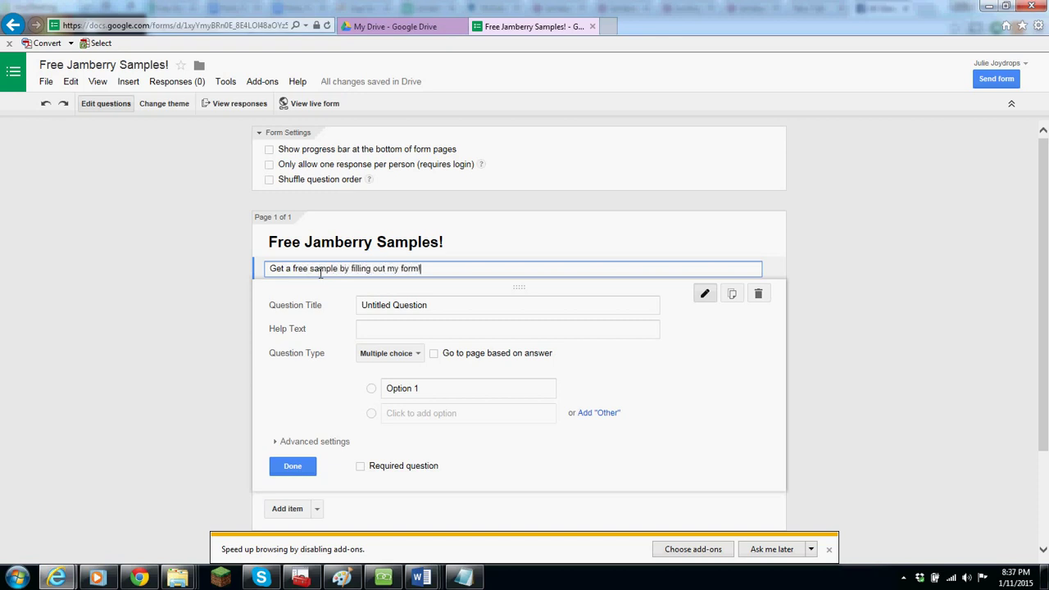
pyautogui.click(463, 311)
pyautogui.moveTo(463, 311); pyautogui.dragTo(326, 316)
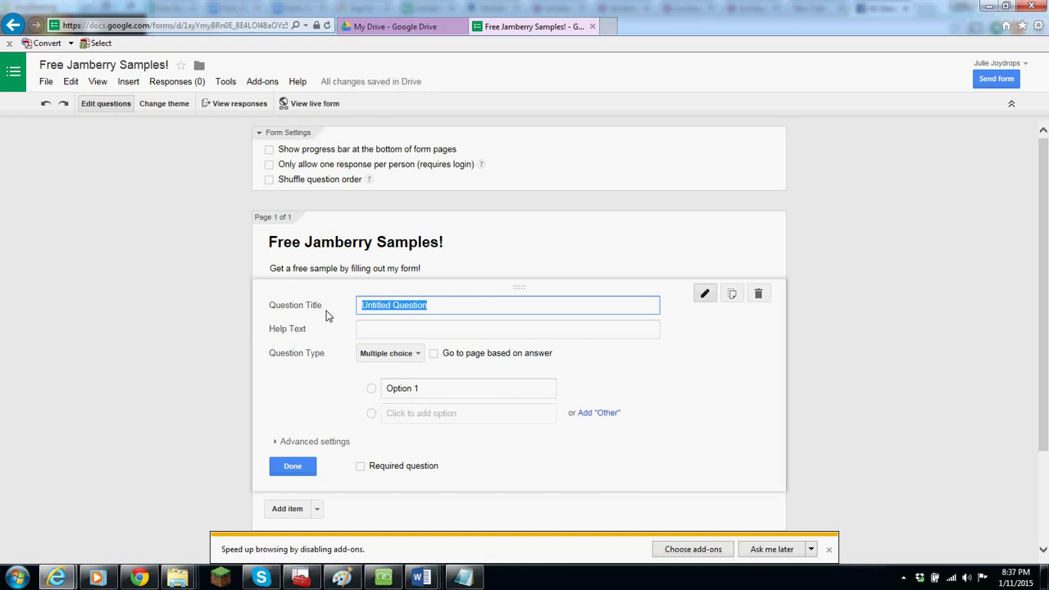
# - Make the first question a required short-text 'Who am I sending a sample to?'
pyautogui.write('What i')
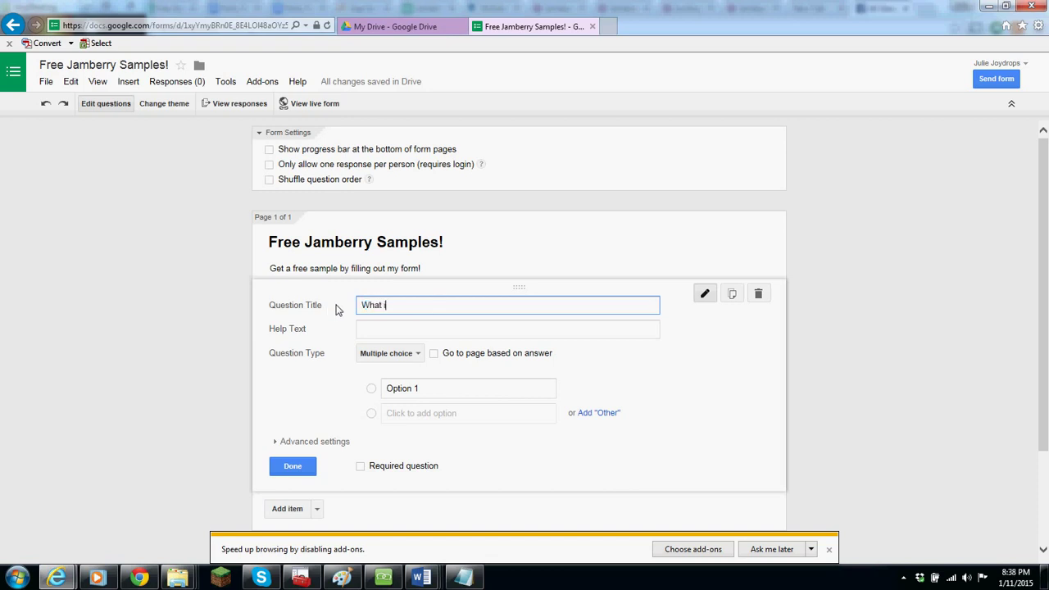
pyautogui.press('BackSpace')
pyautogui.press('BackSpace')
pyautogui.press('BackSpace')
pyautogui.press('BackSpace')
pyautogui.write('o am I sending a sample to?')
pyautogui.click(409, 354)
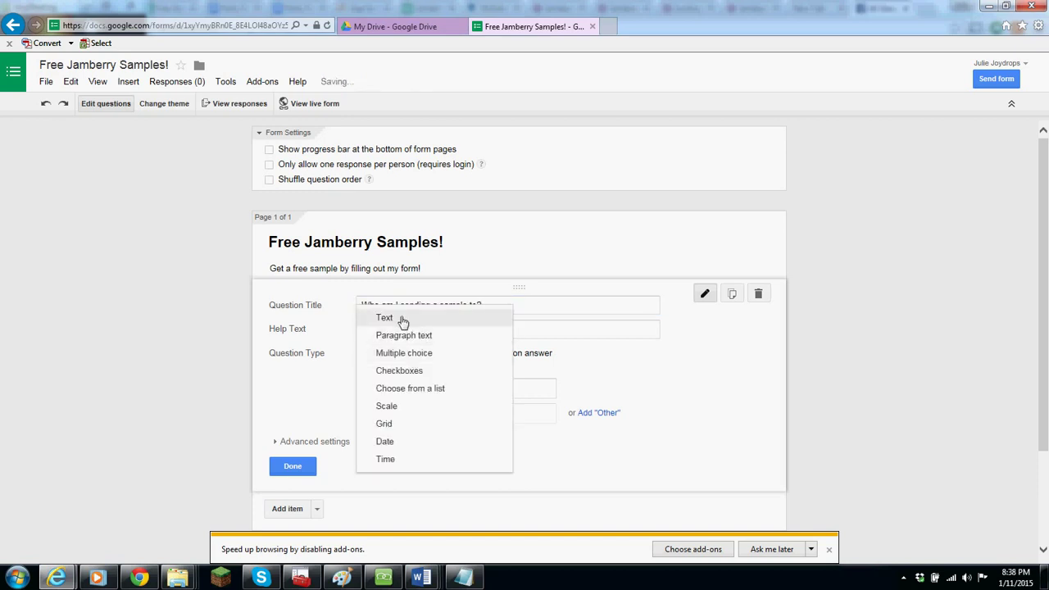
pyautogui.click(402, 319)
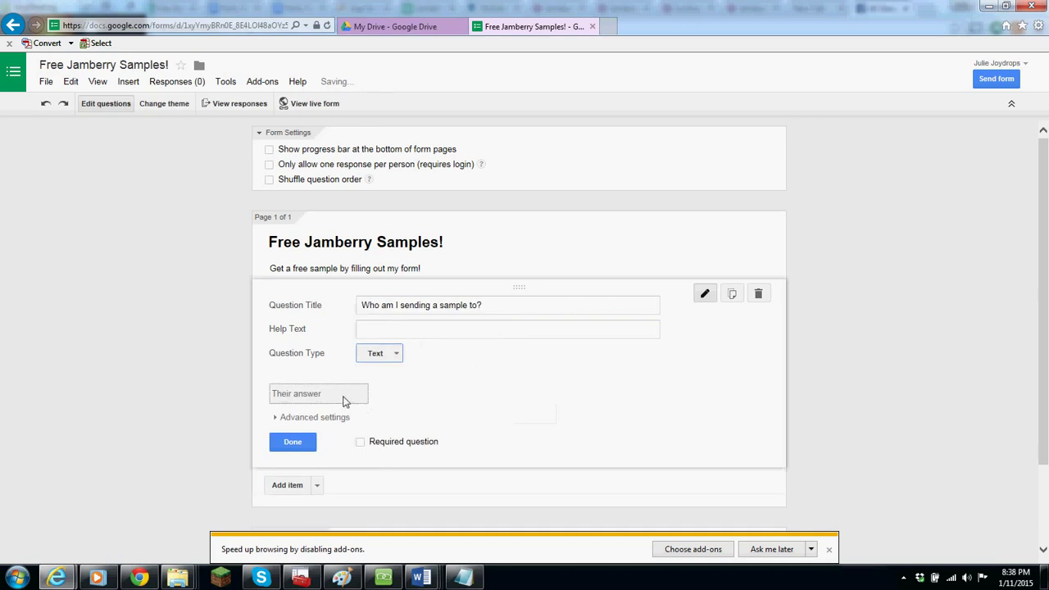
pyautogui.click(361, 441)
# - Add a required paragraph question 'Where am I sending the sample to?'
pyautogui.click(287, 487)
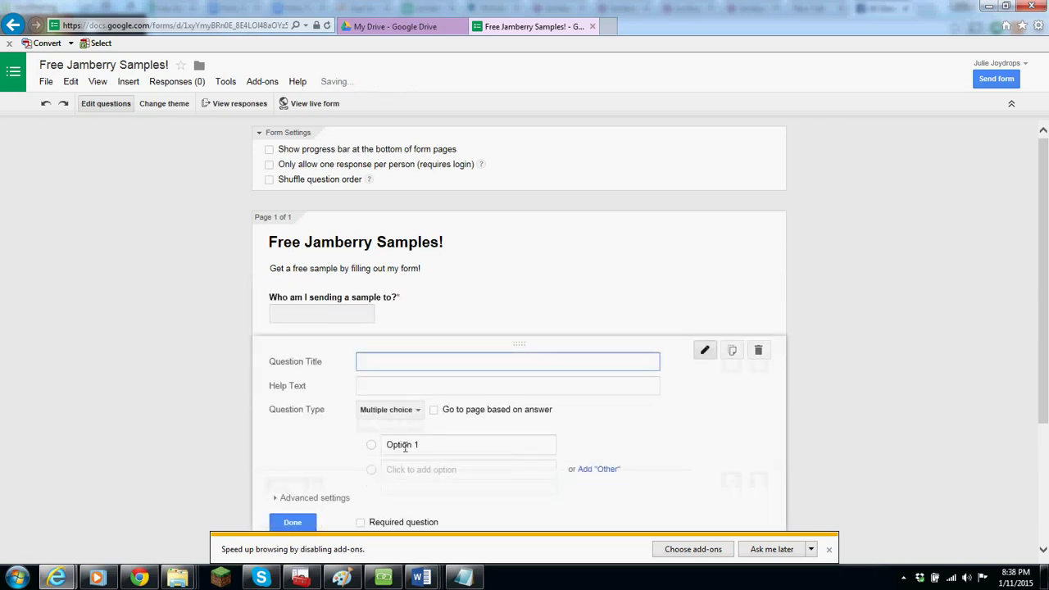
pyautogui.write('Where am I')
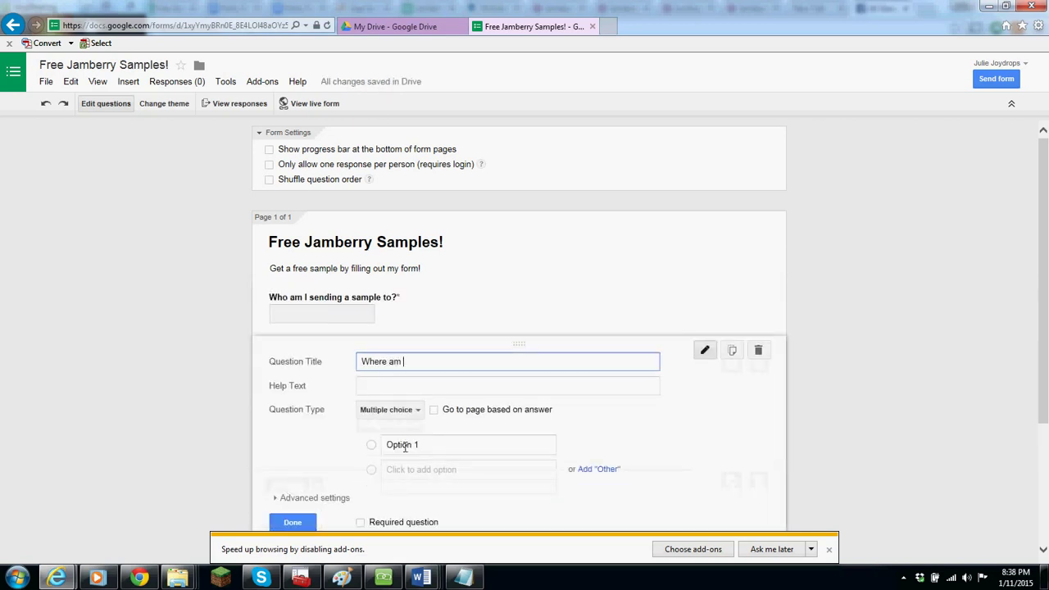
pyautogui.write(' sending the sample to?')
pyautogui.click(388, 410)
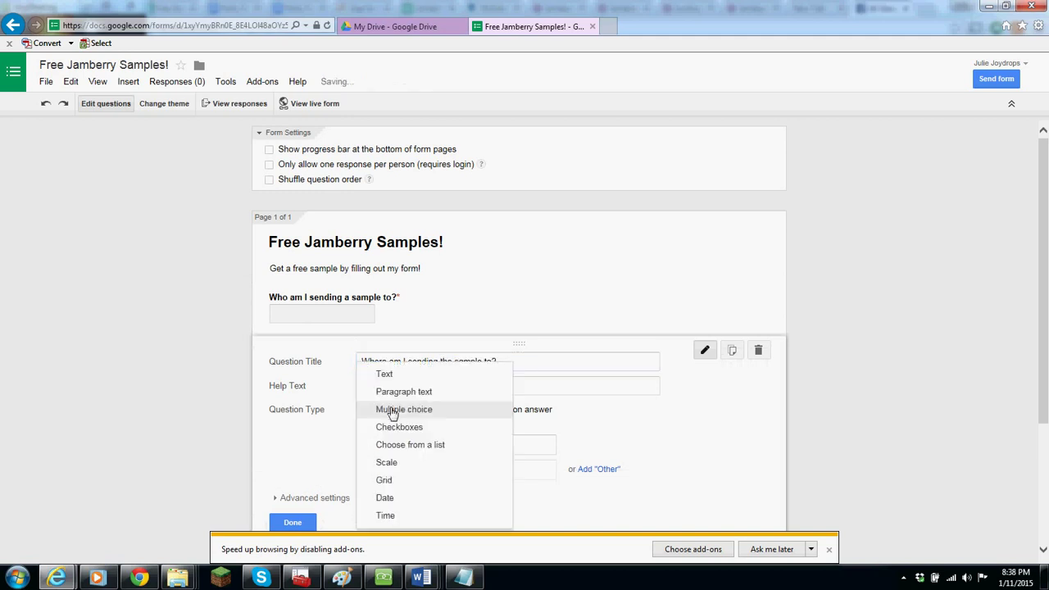
pyautogui.click(408, 395)
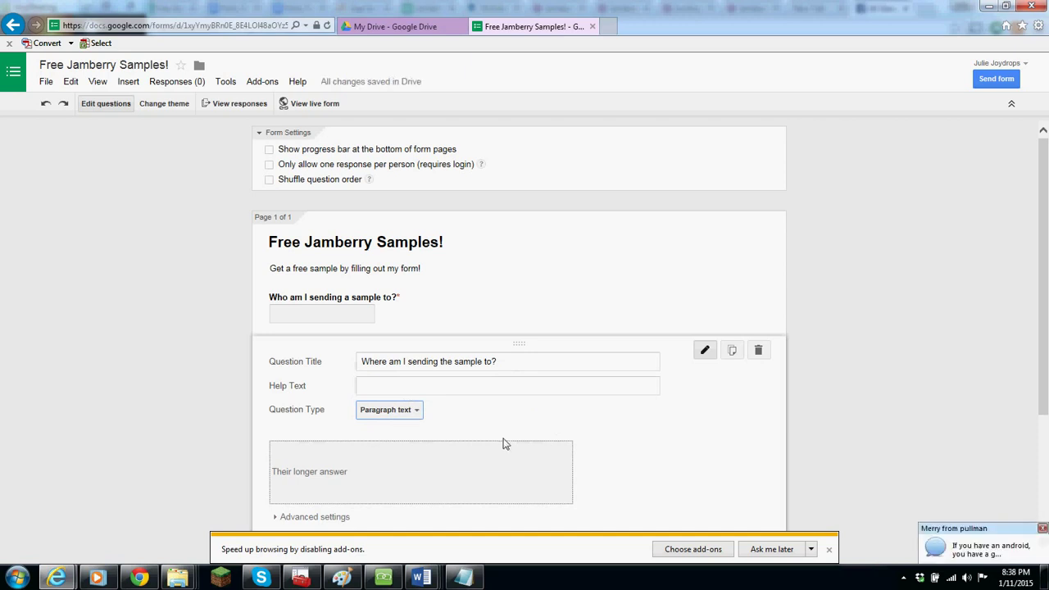
pyautogui.moveTo(1039, 304); pyautogui.dragTo(1034, 367)
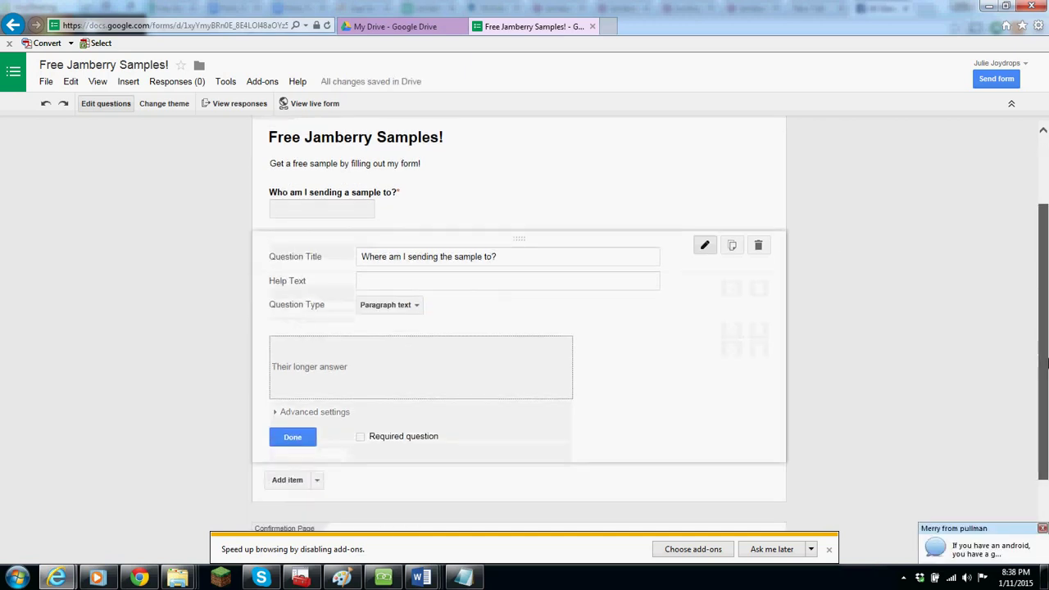
pyautogui.click(361, 436)
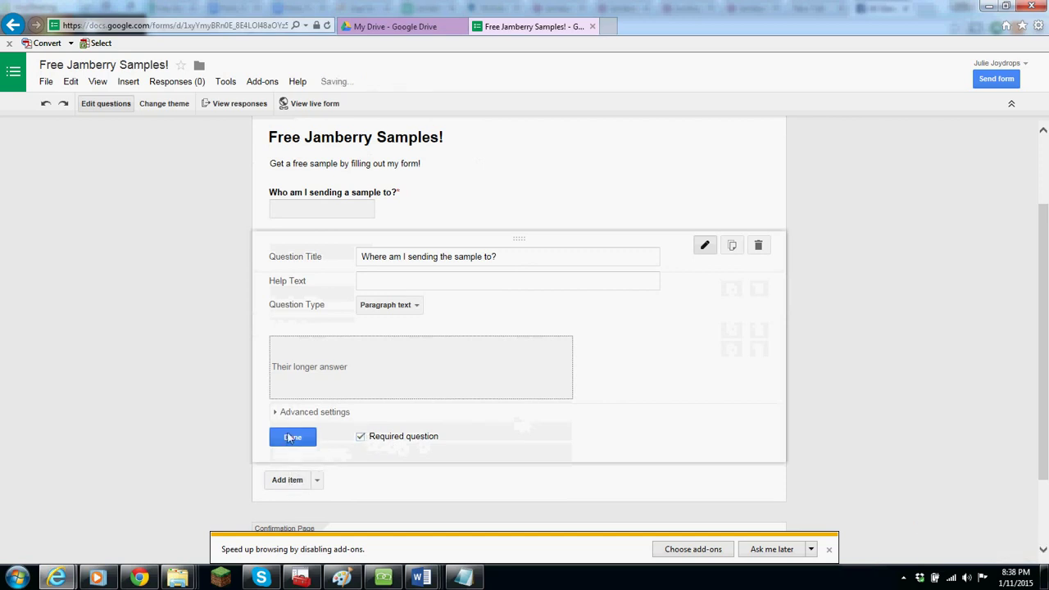
pyautogui.click(298, 489)
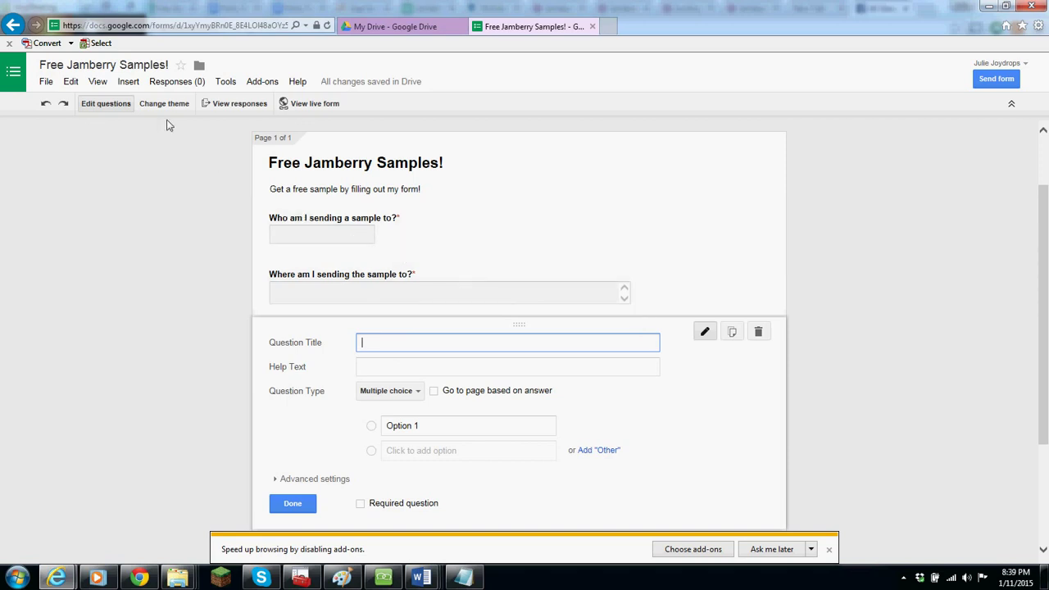
# - Upload the sample-chart picture as an image titled 'Free Samples'
pyautogui.click(128, 81)
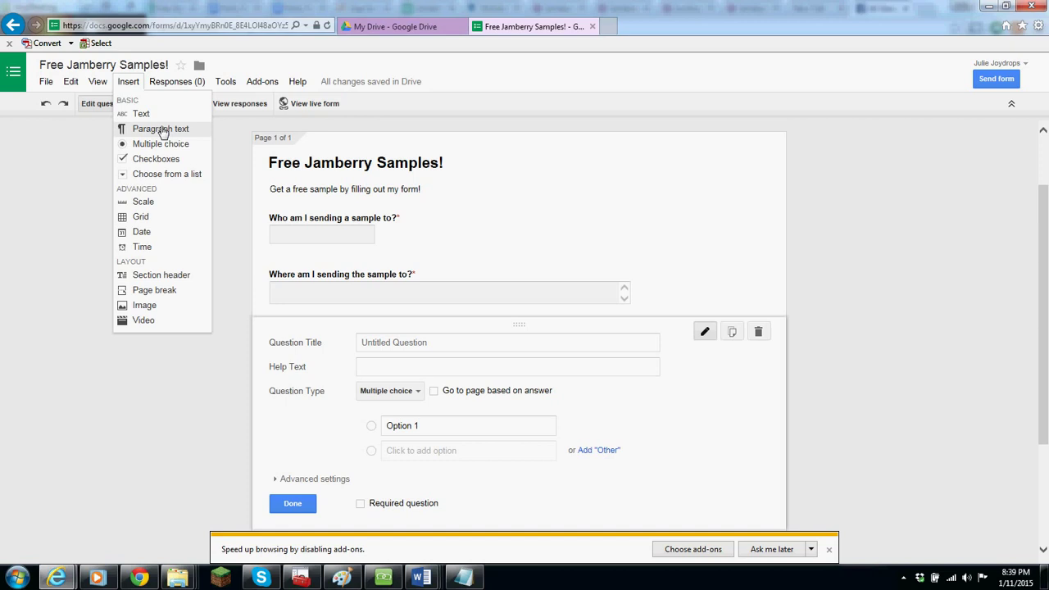
pyautogui.click(158, 308)
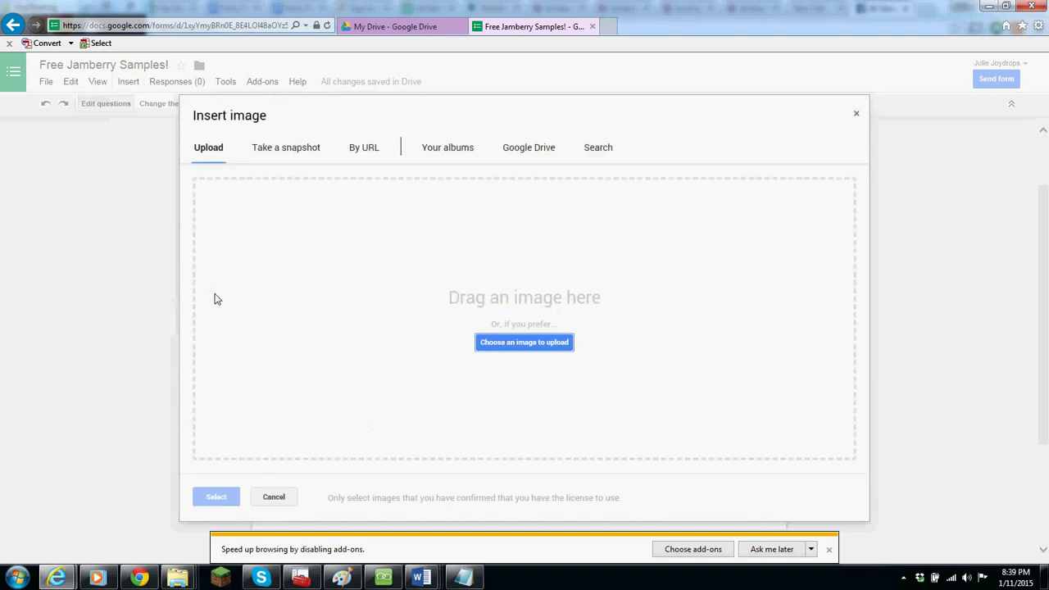
pyautogui.click(525, 349)
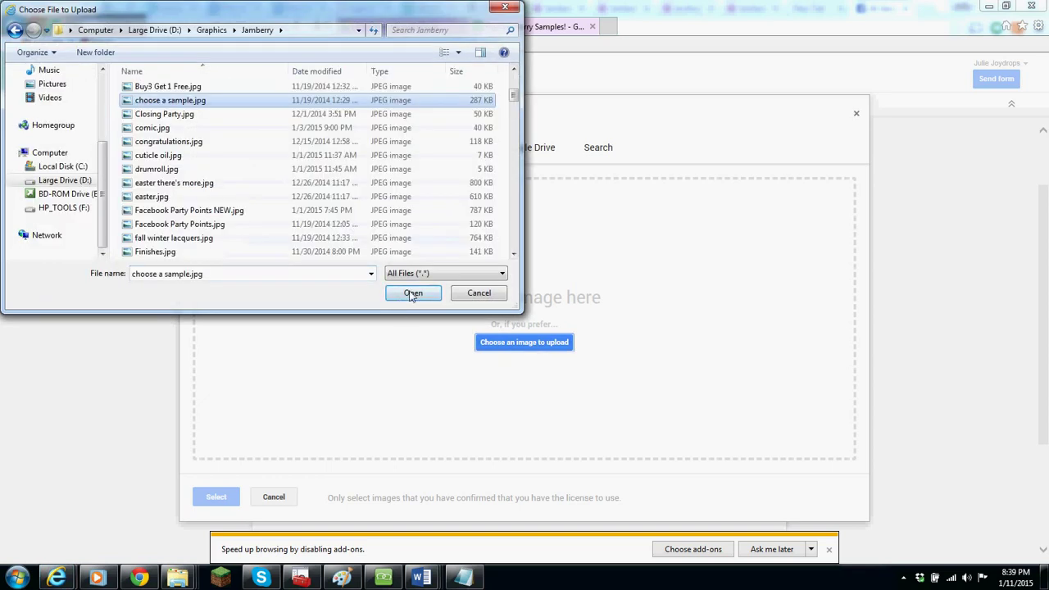
pyautogui.click(413, 293)
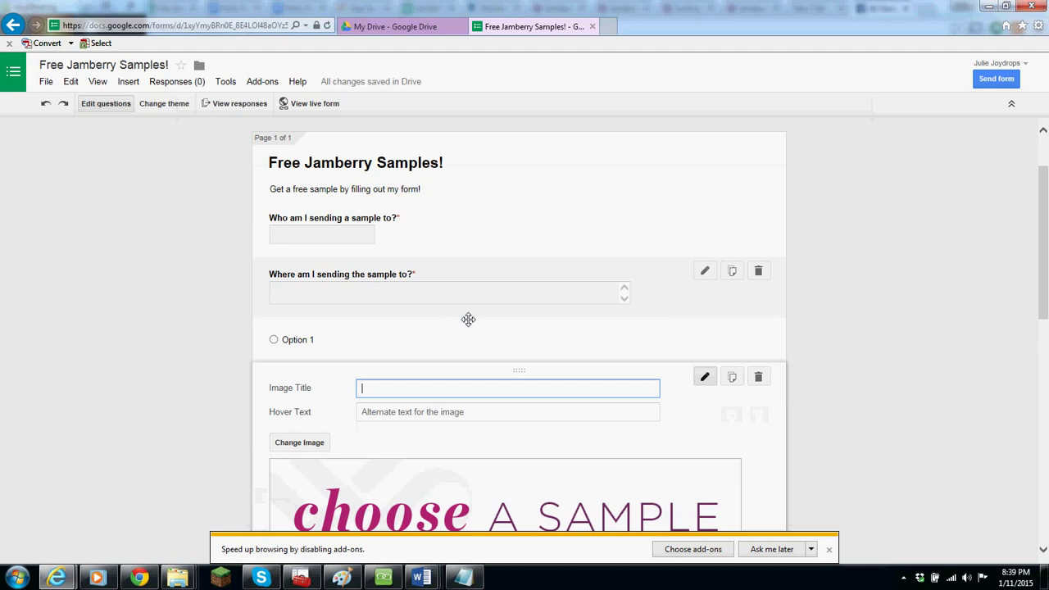
pyautogui.write('Free Samples')
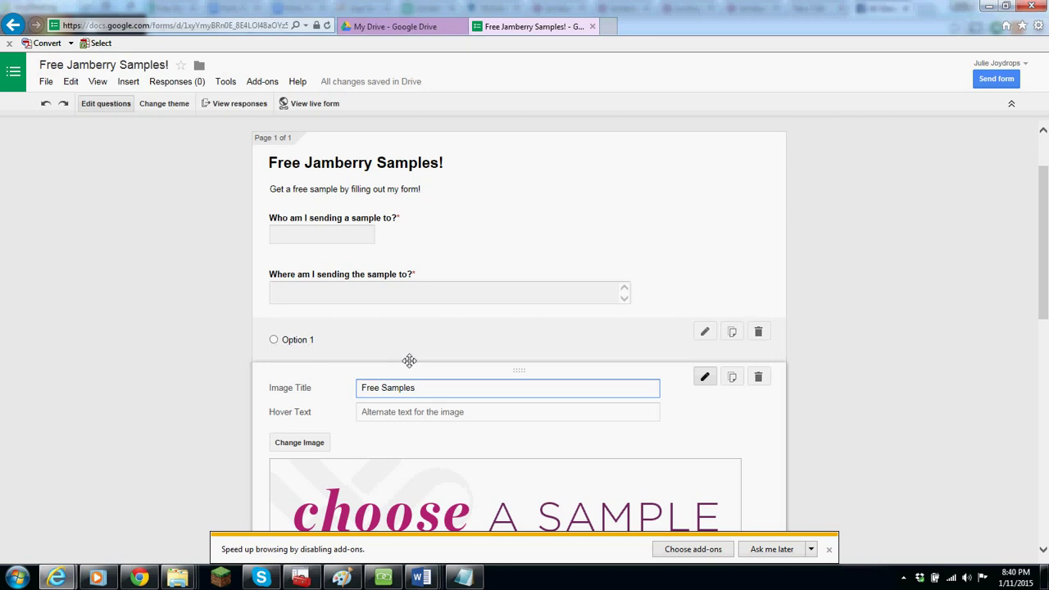
# - Delete the stray empty question below the picture
pyautogui.moveTo(1044, 288); pyautogui.dragTo(1047, 264)
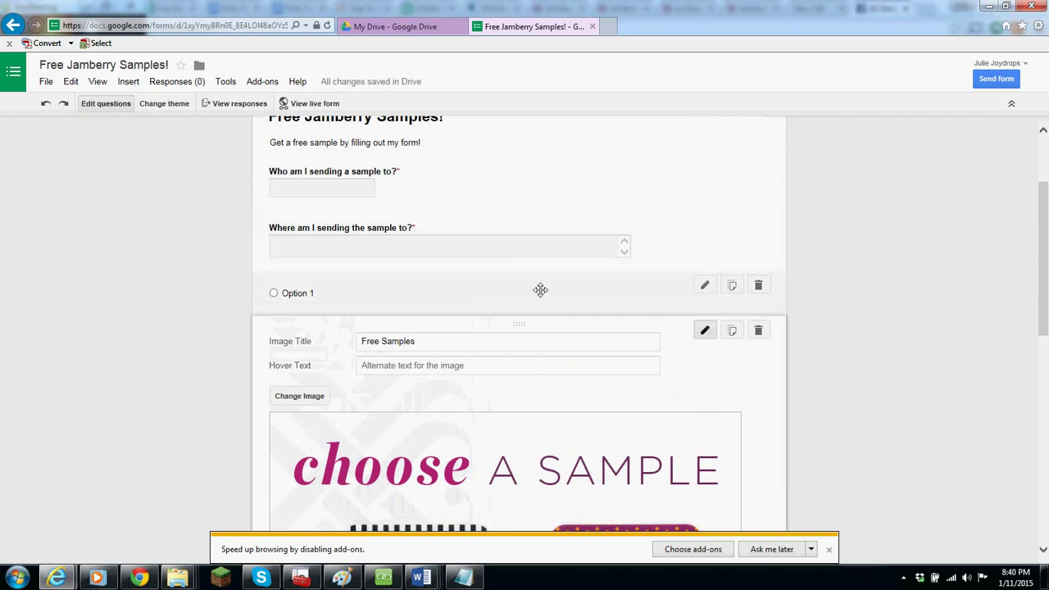
pyautogui.click(758, 285)
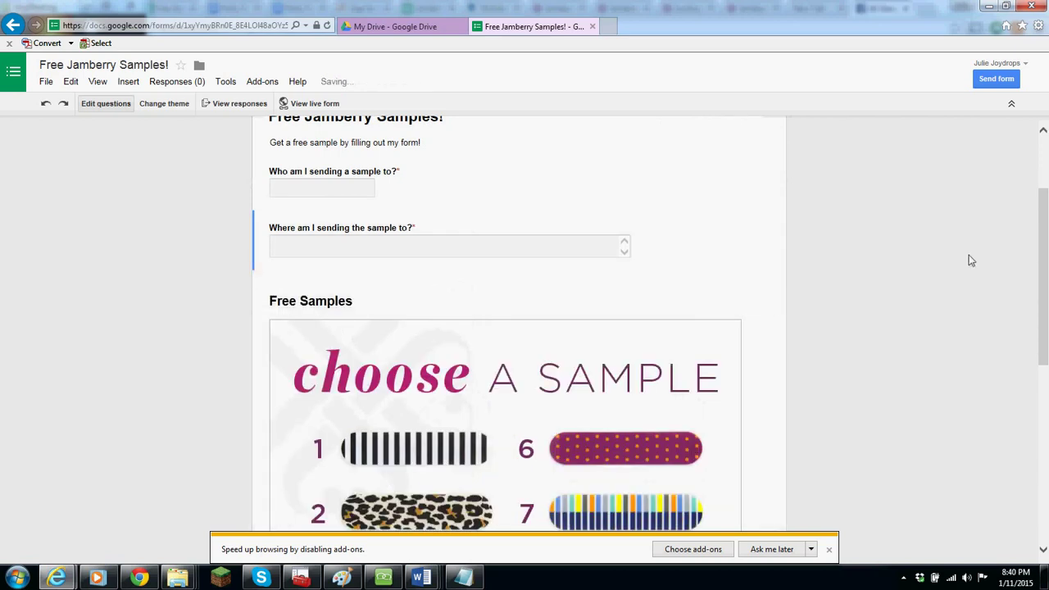
pyautogui.moveTo(1046, 228); pyautogui.dragTo(1046, 402)
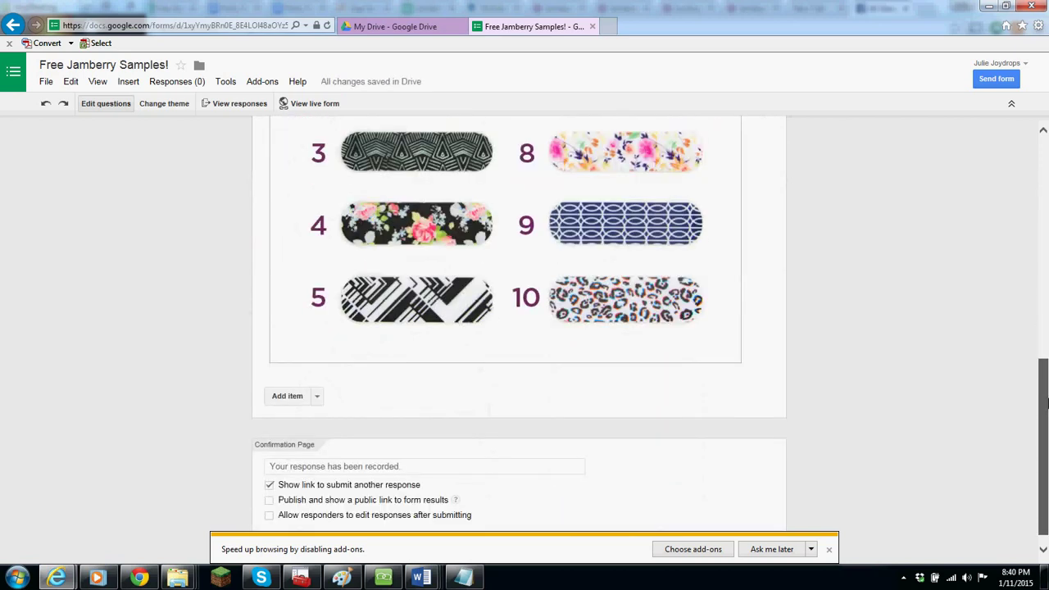
# - Add a question asking which sample from the picture above they'd like, picking 2 or less
pyautogui.click(285, 396)
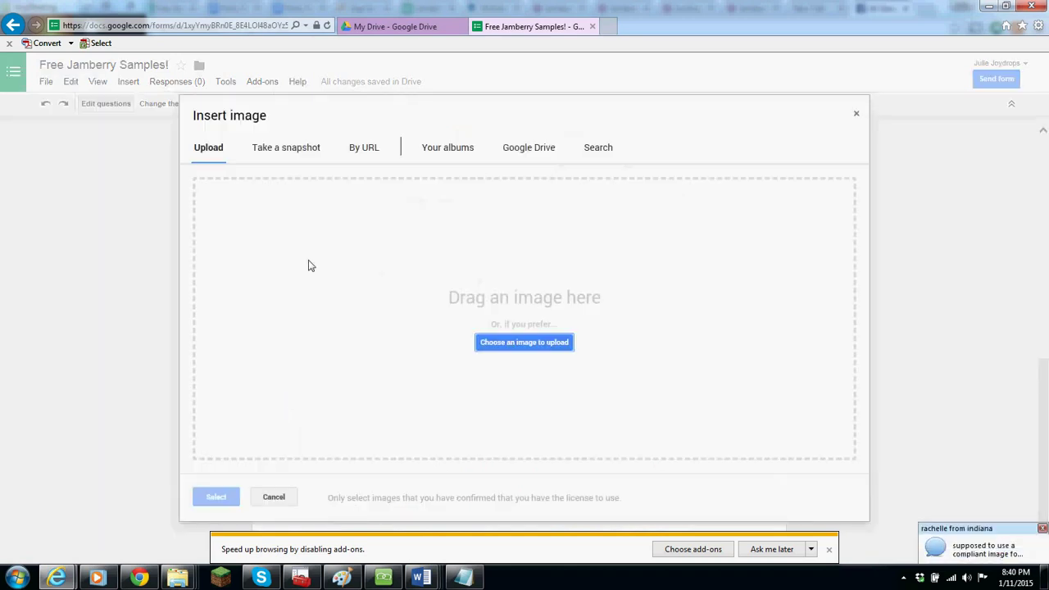
pyautogui.click(856, 116)
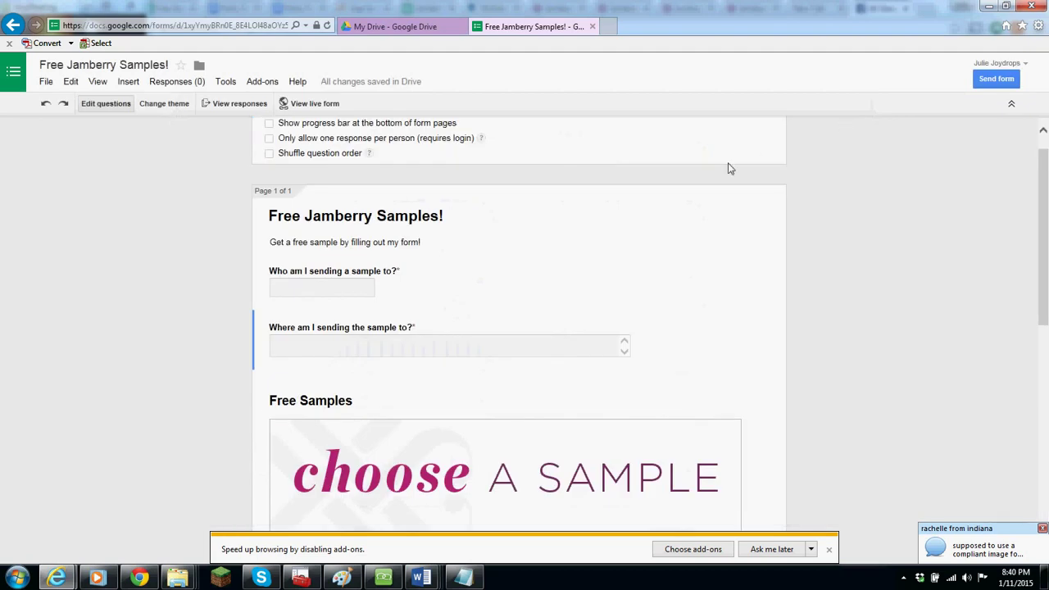
pyautogui.moveTo(1044, 238); pyautogui.dragTo(1046, 457)
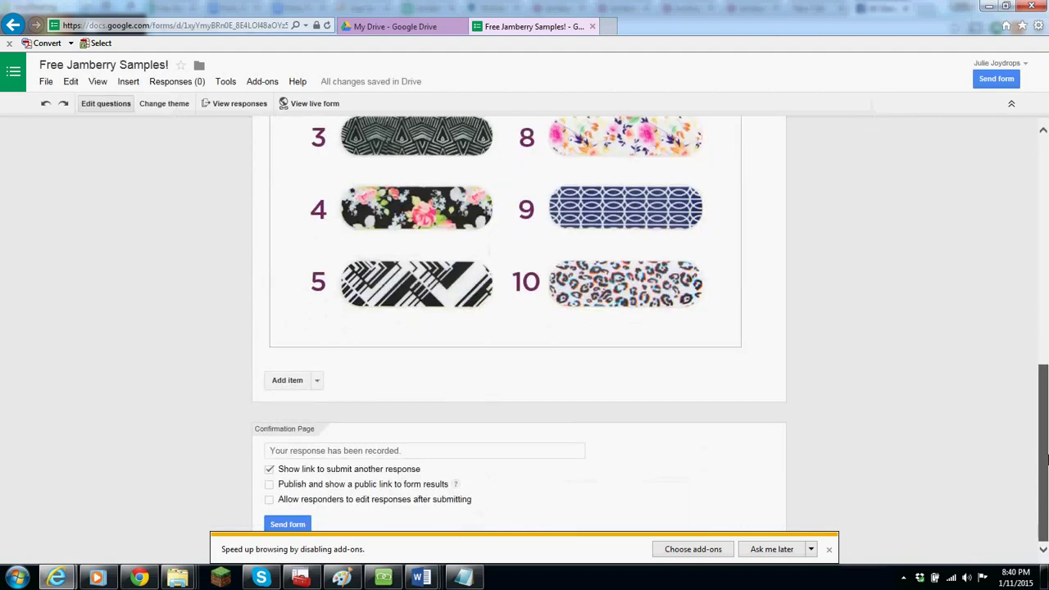
pyautogui.click(317, 383)
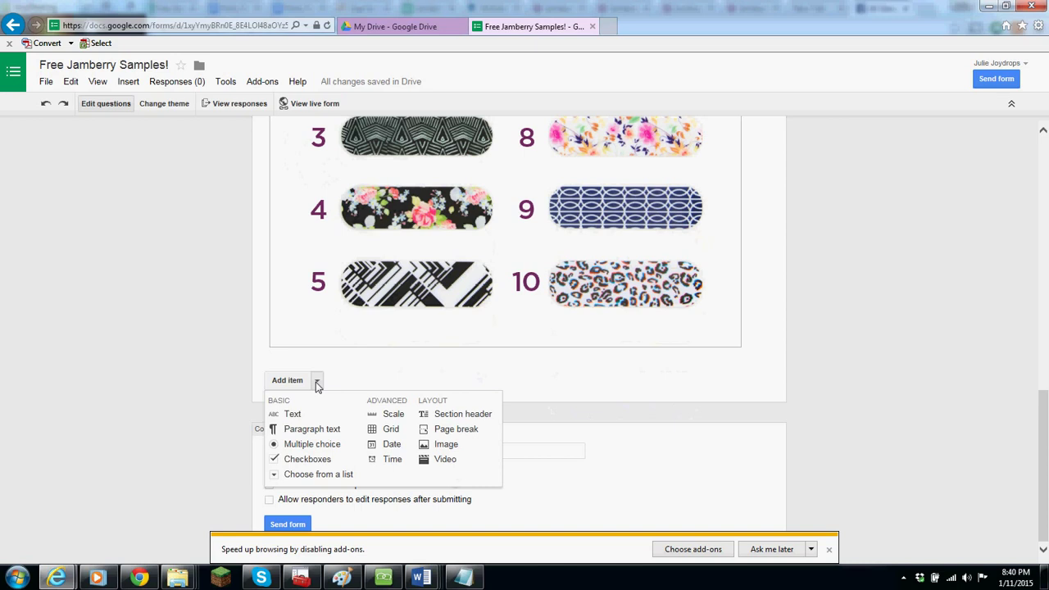
pyautogui.click(331, 445)
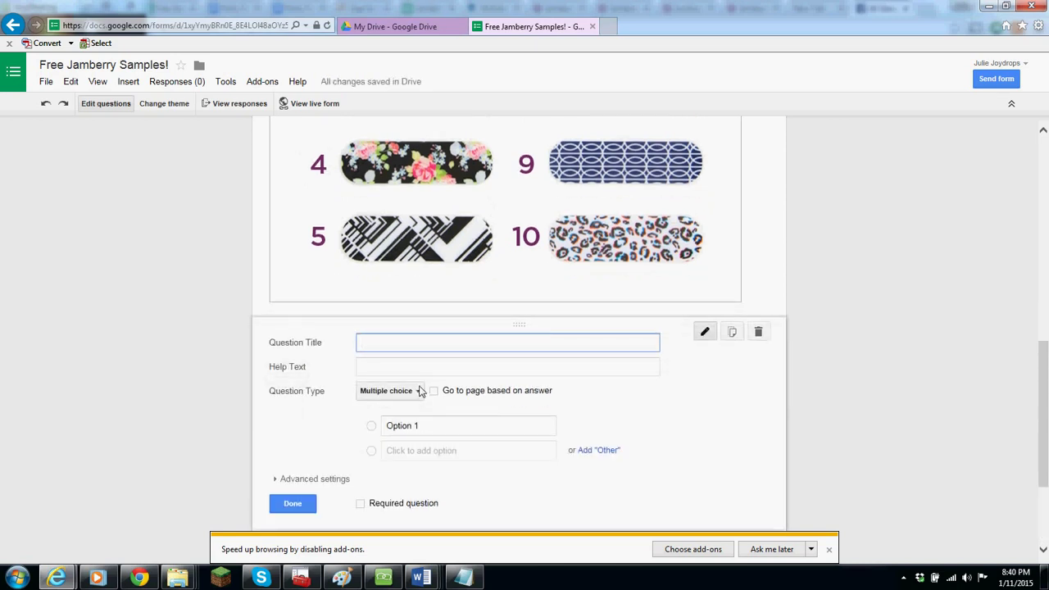
pyautogui.write('Which sample')
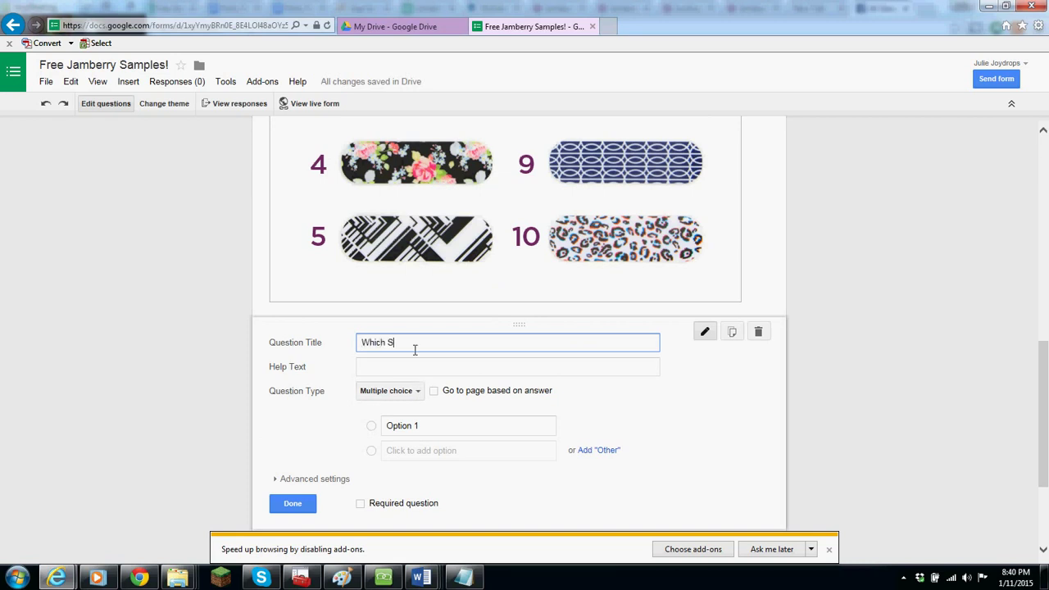
pyautogui.write(' would you')
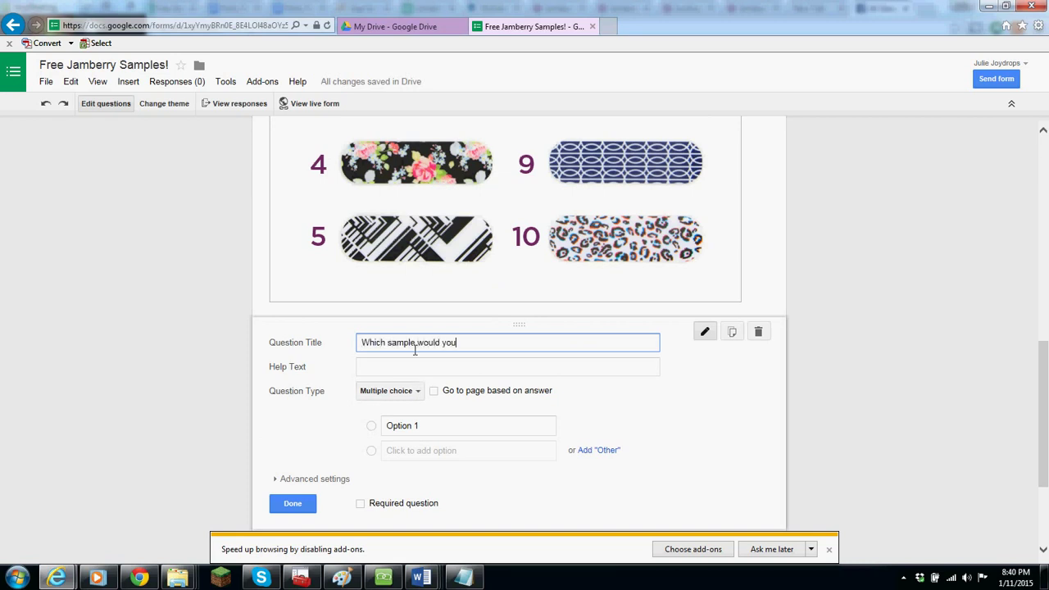
pyautogui.write(' like?')
pyautogui.click(472, 344)
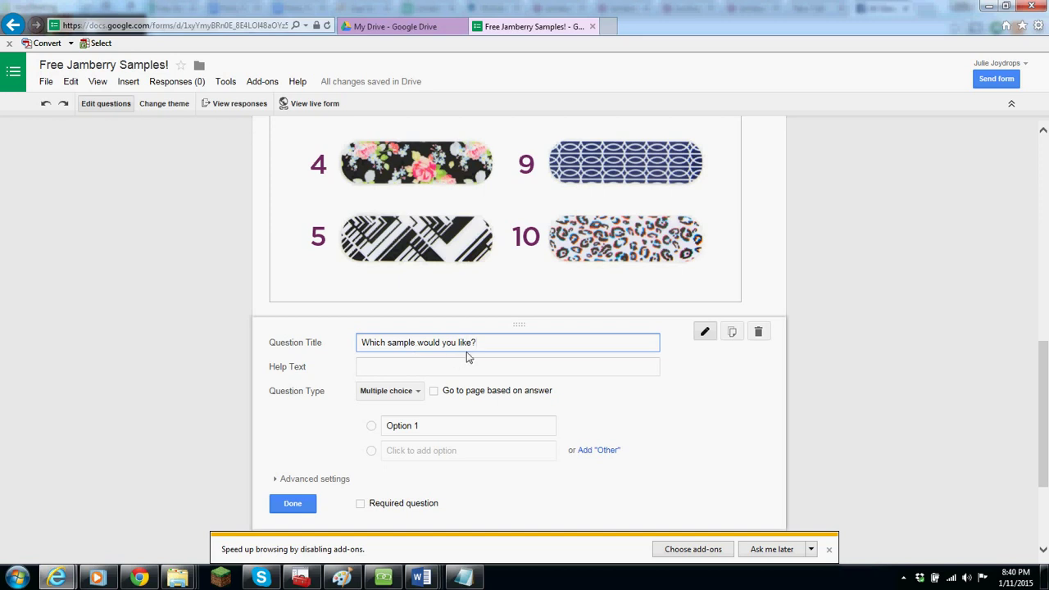
pyautogui.write('from the ')
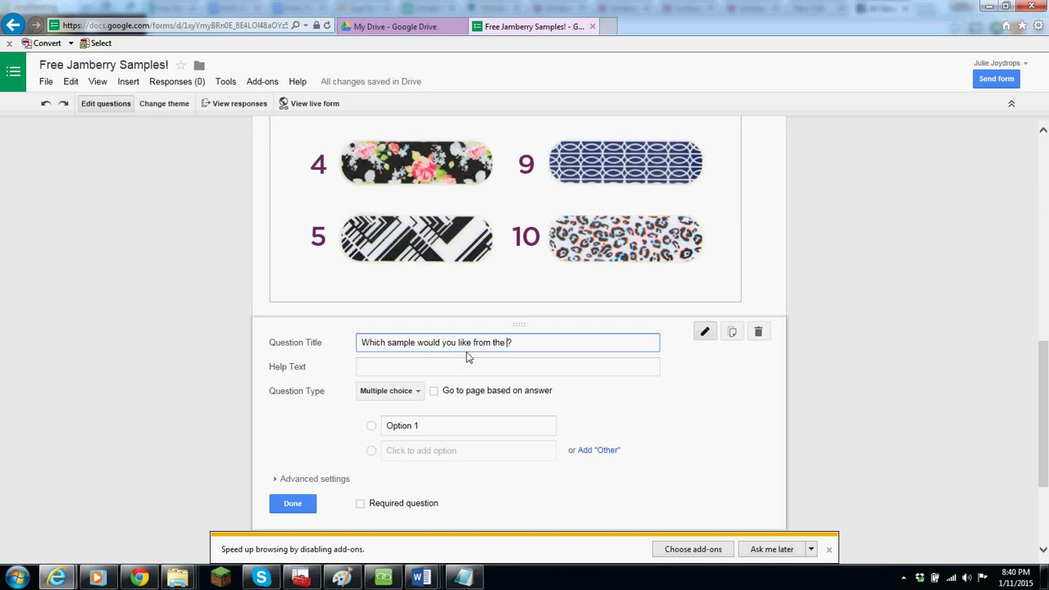
pyautogui.write('picture above')
pyautogui.write('(Pick ')
pyautogui.write('2 of ')
pyautogui.write('le')
pyautogui.press('BackSpace')
pyautogui.press('BackSpace')
pyautogui.write('less')
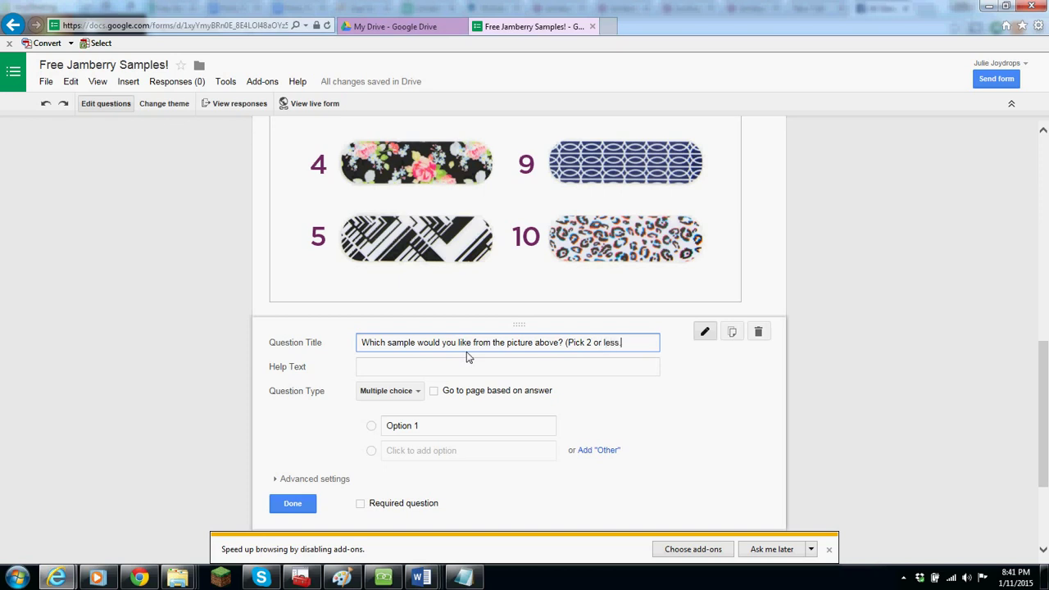
pyautogui.write('.)')
# - Make it a required checkbox question with validation allowing at most 2 selections
pyautogui.click(329, 478)
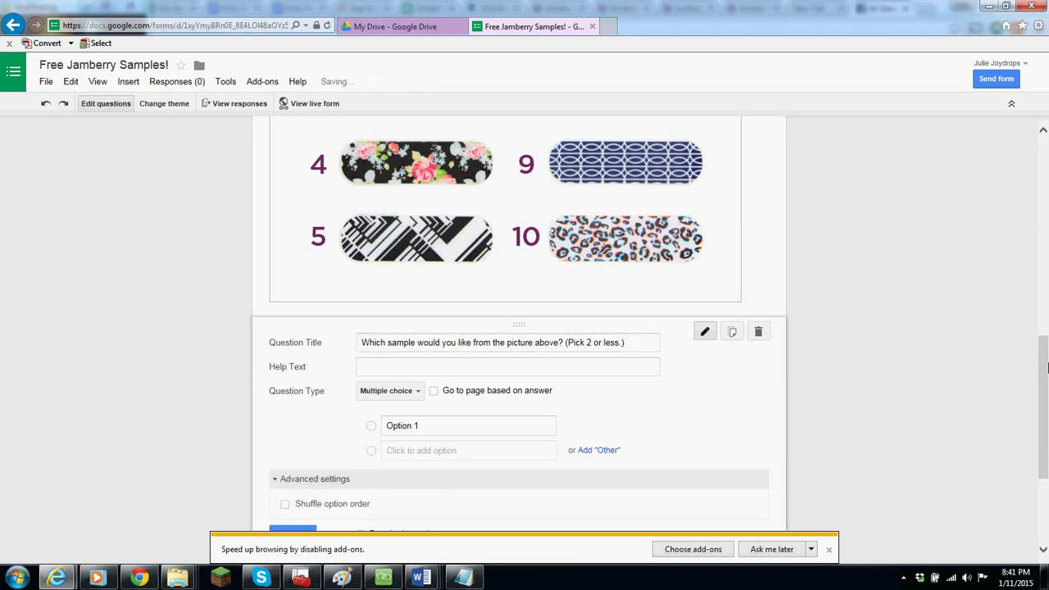
pyautogui.moveTo(1044, 368); pyautogui.dragTo(1044, 415)
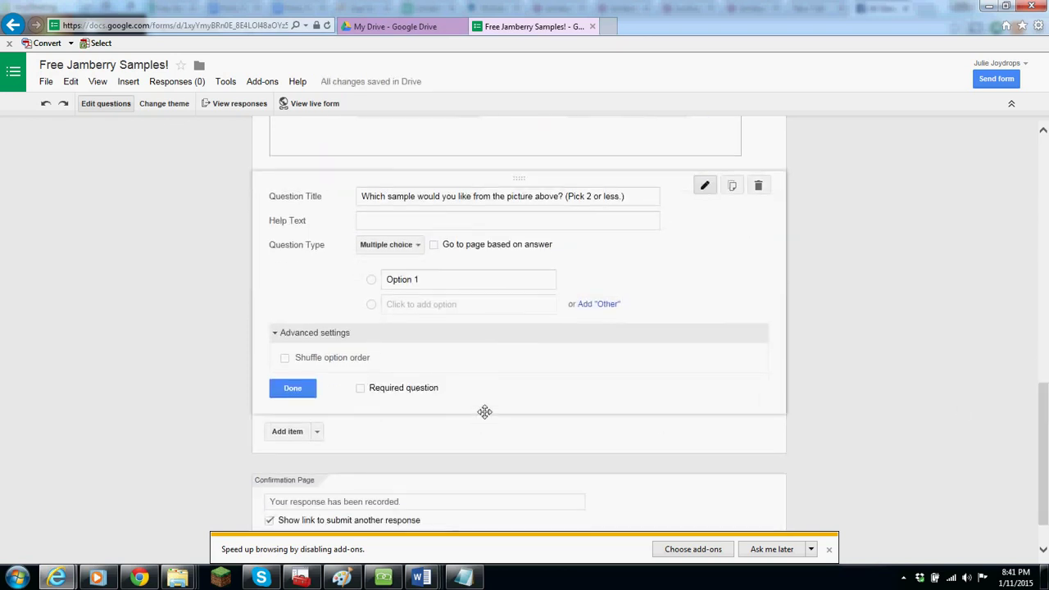
pyautogui.click(361, 388)
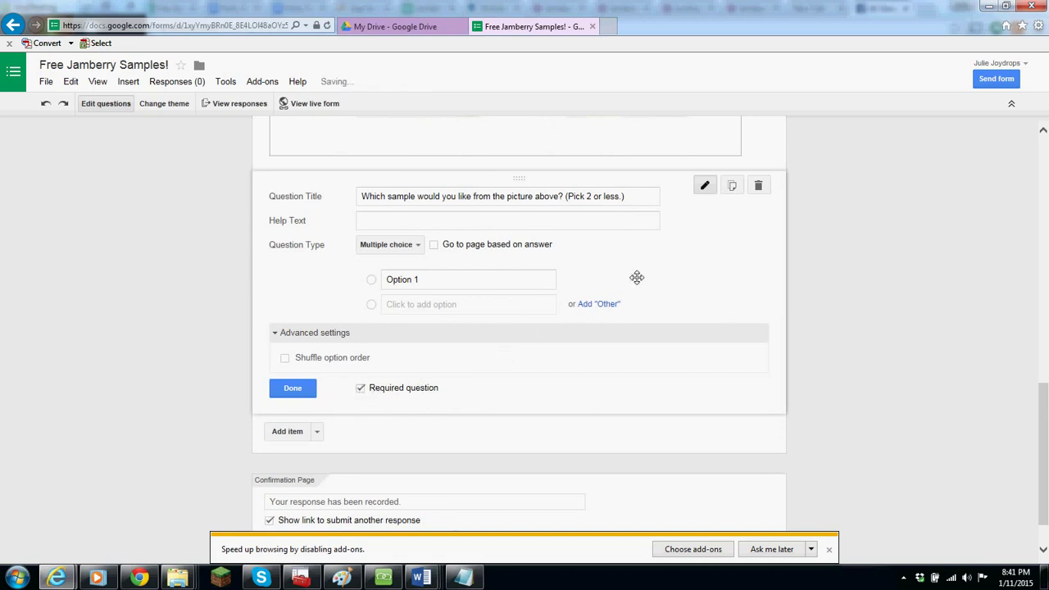
pyautogui.click(416, 248)
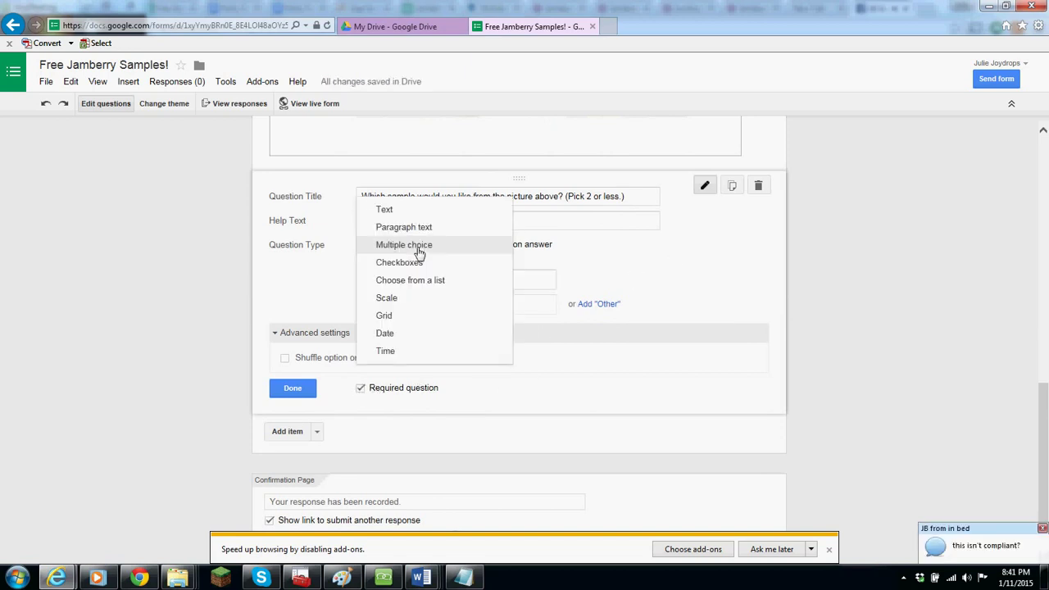
pyautogui.click(423, 264)
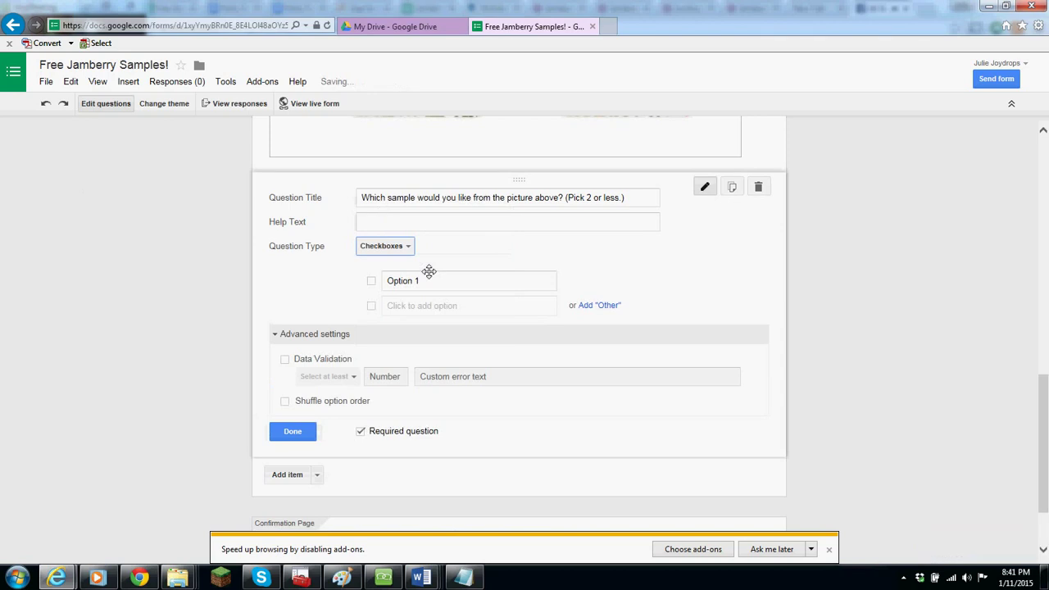
pyautogui.click(285, 359)
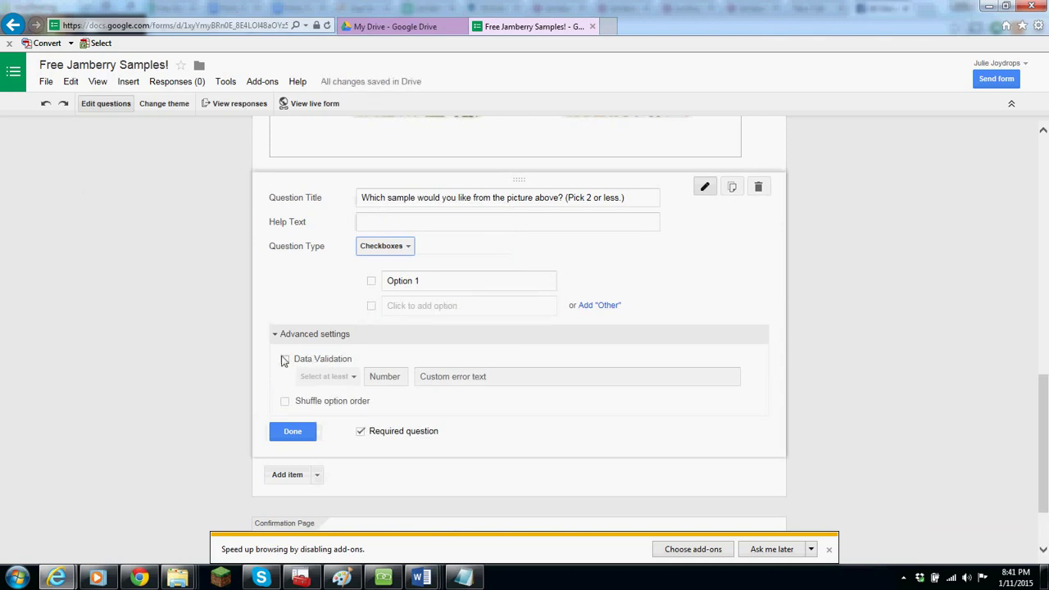
pyautogui.click(350, 379)
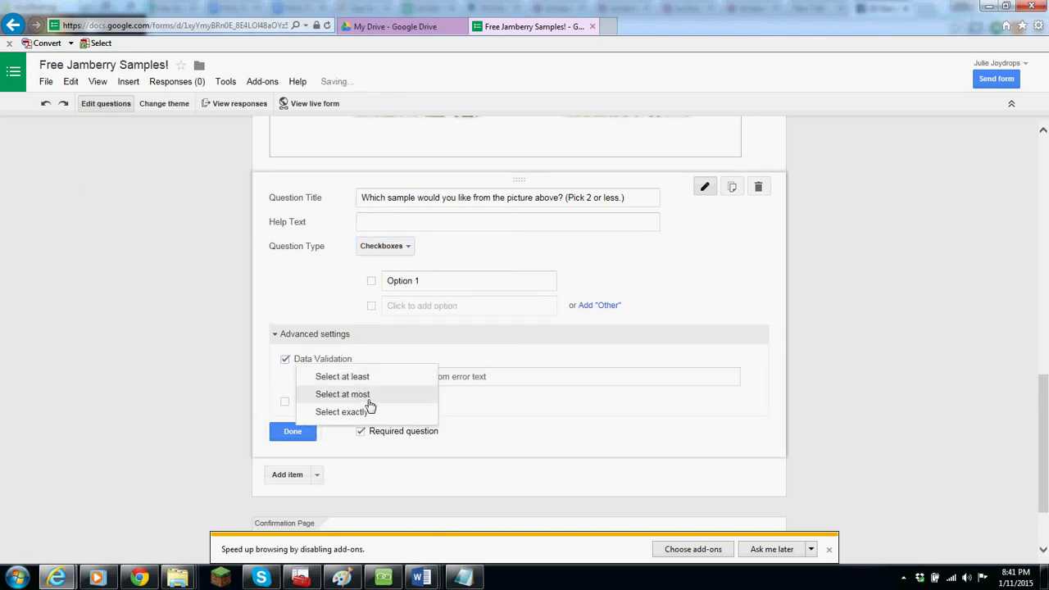
pyautogui.click(365, 398)
pyautogui.click(396, 383)
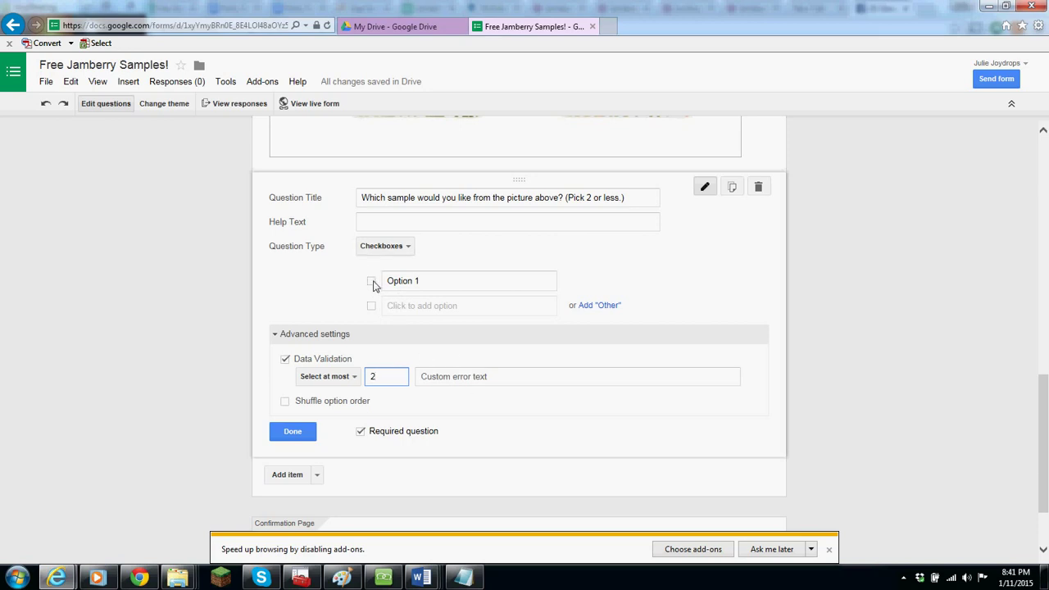
# - Enter the answer options 1 through 10
pyautogui.click(434, 279)
pyautogui.write('1')
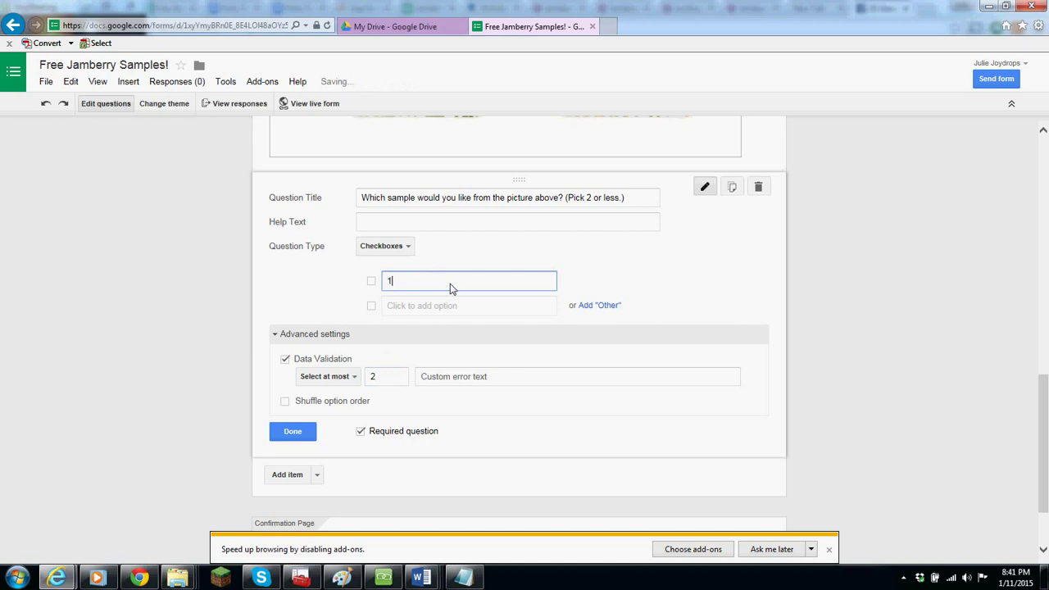
pyautogui.click(459, 309)
pyautogui.write('2')
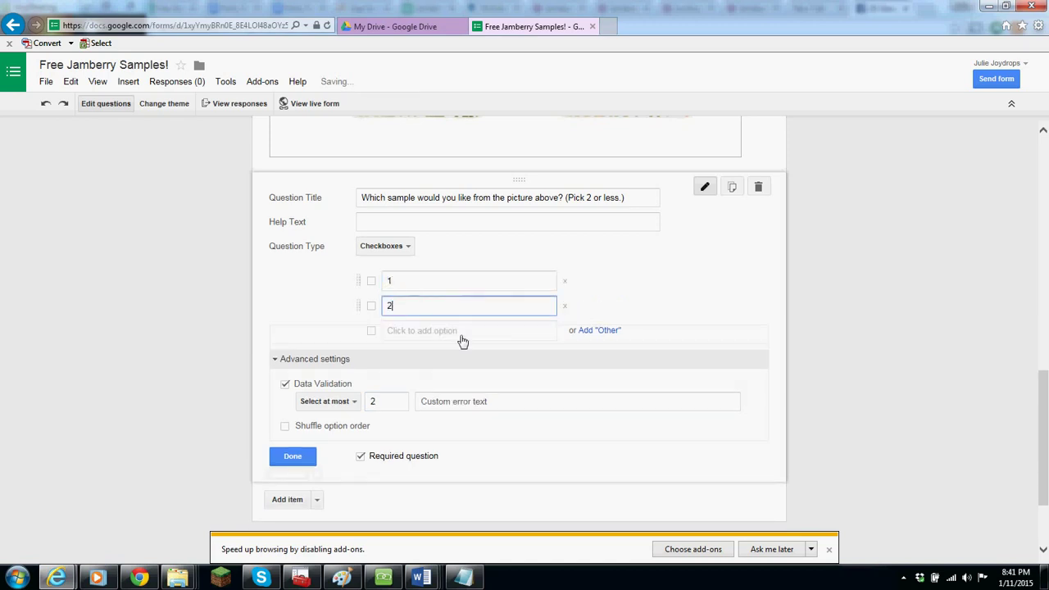
pyautogui.click(463, 334)
pyautogui.write('3')
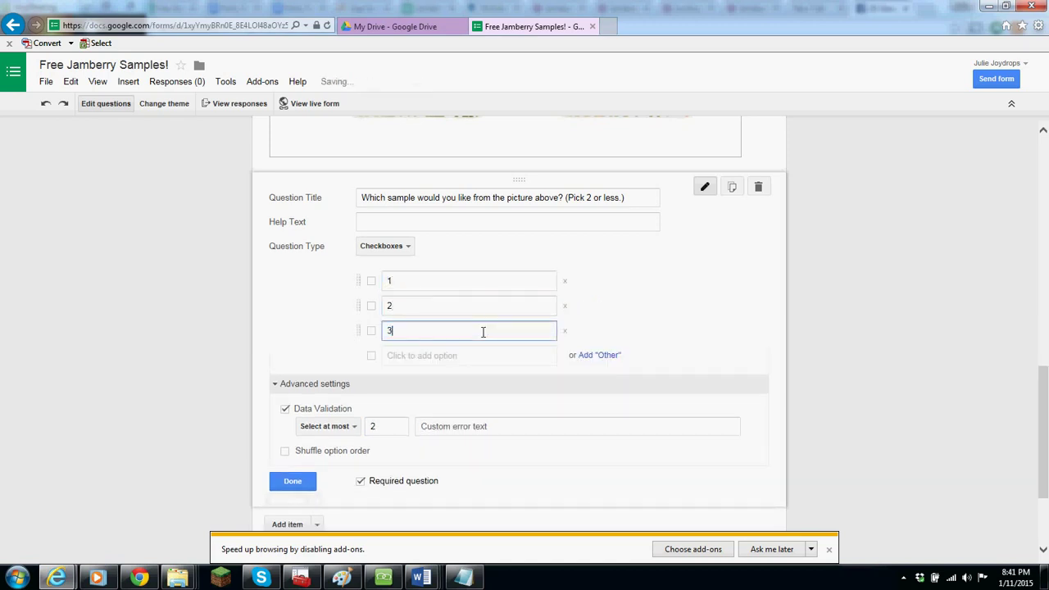
pyautogui.click(474, 361)
pyautogui.write('4')
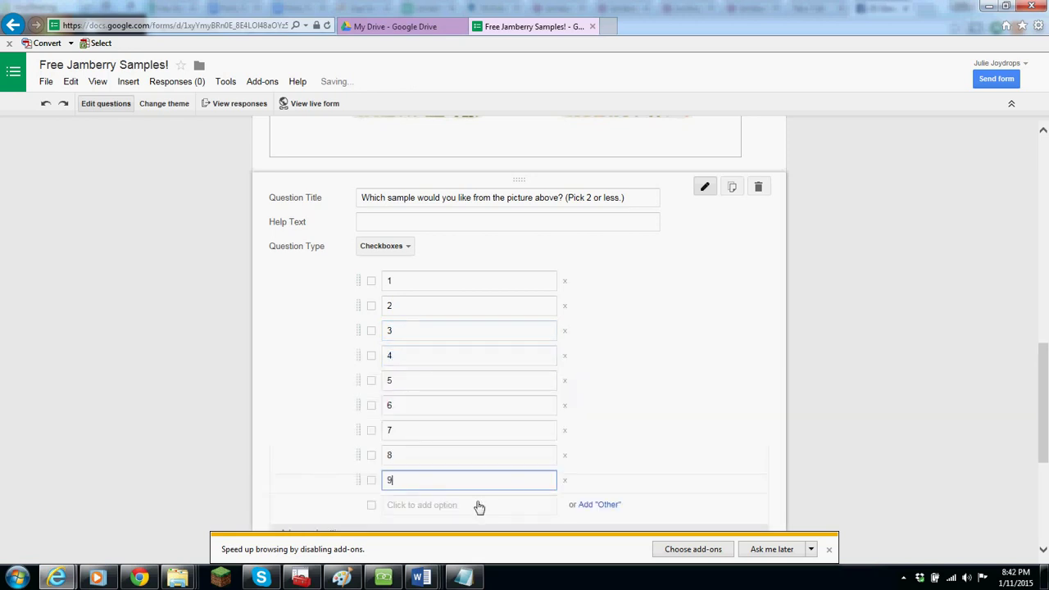
pyautogui.click(480, 504)
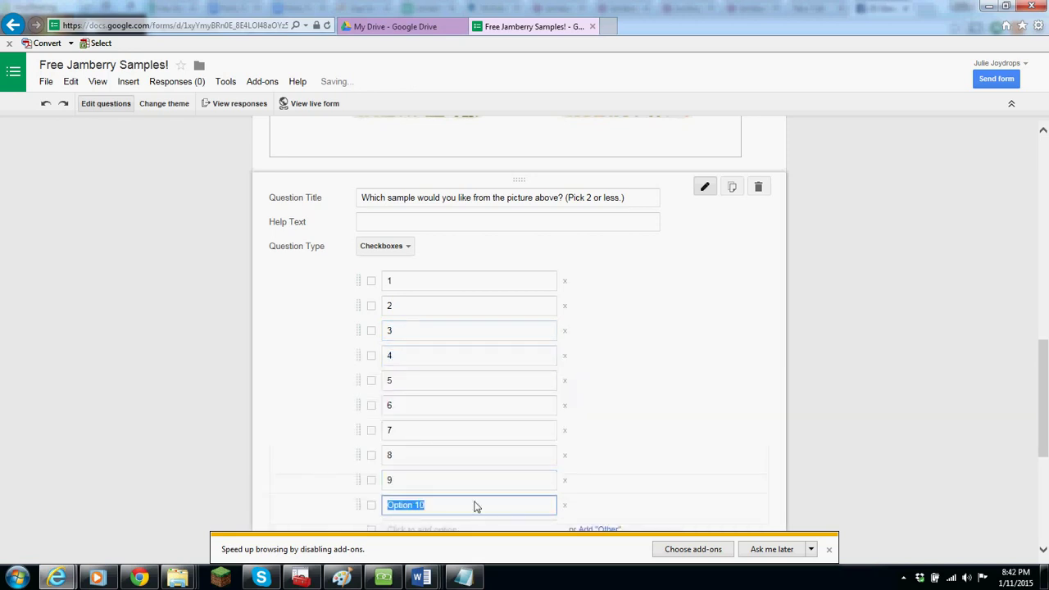
pyautogui.write('10')
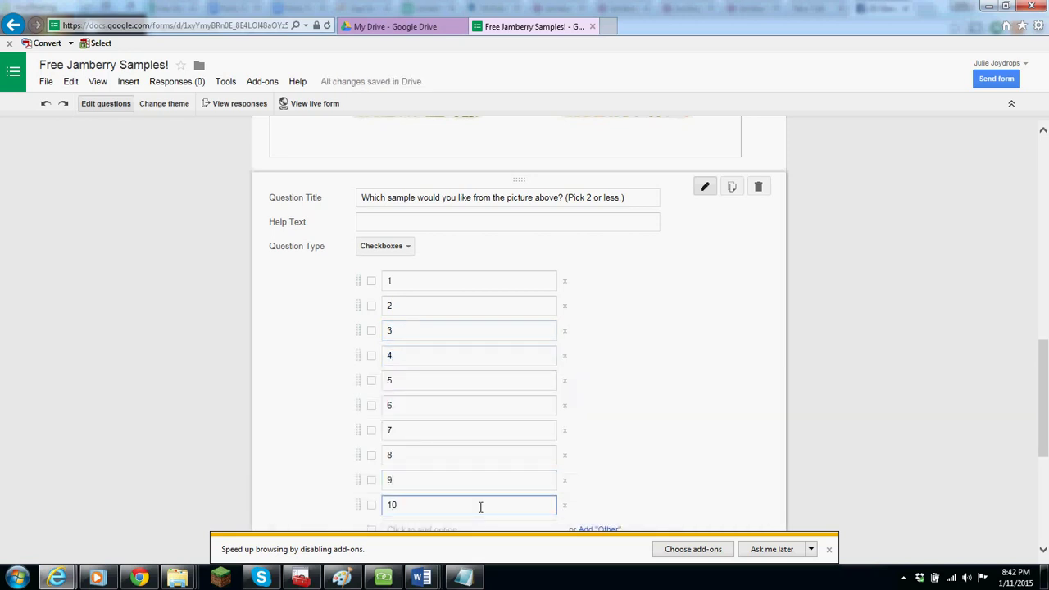
# - Add a 'Surprise me!' option and collapse the advanced settings
pyautogui.click(1047, 403)
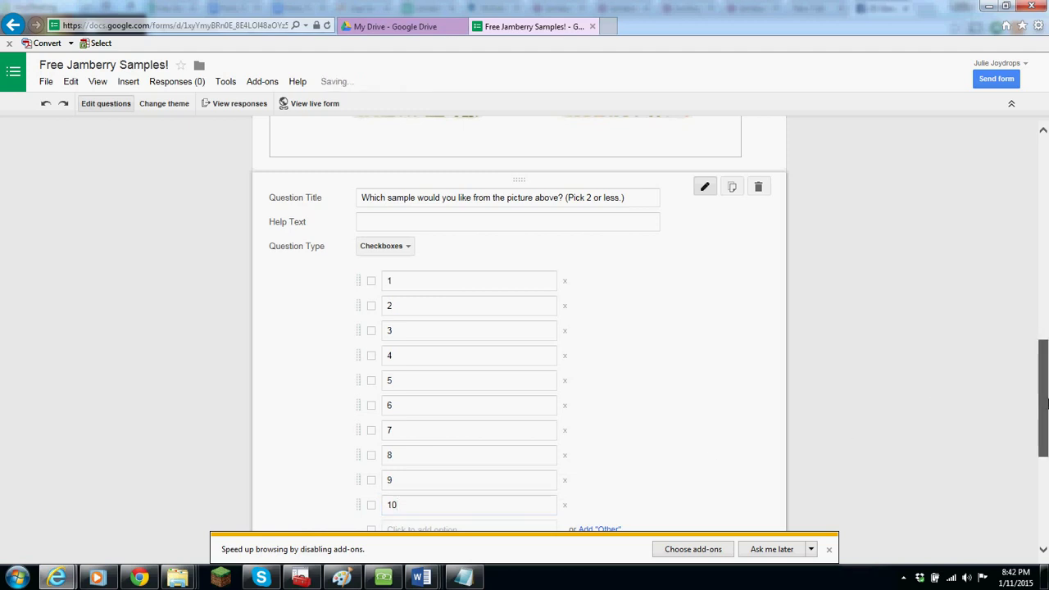
pyautogui.moveTo(1047, 402); pyautogui.dragTo(1046, 423)
pyautogui.click(520, 456)
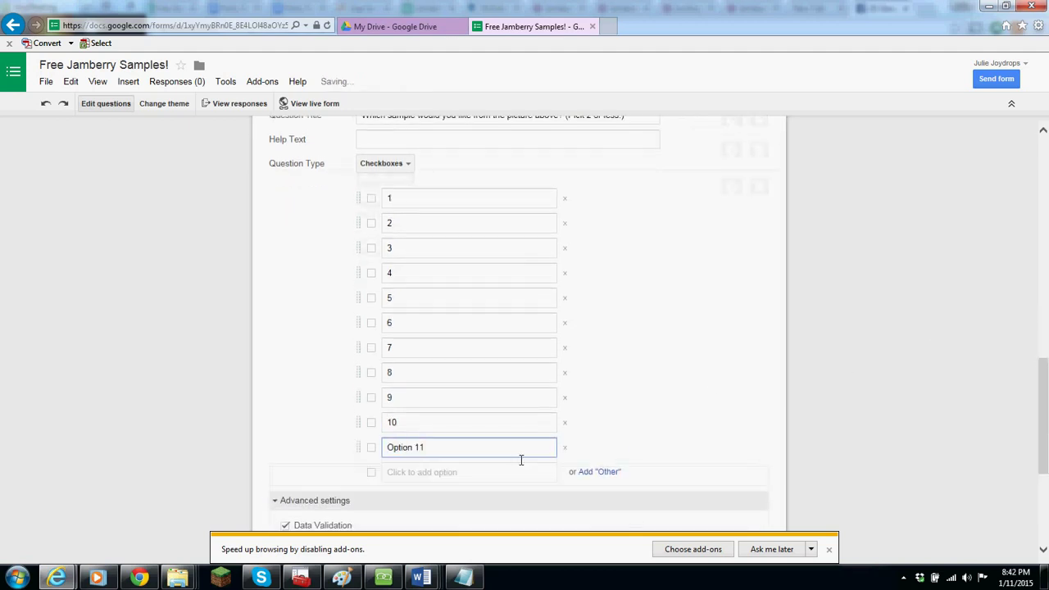
pyautogui.write('Surprise me!')
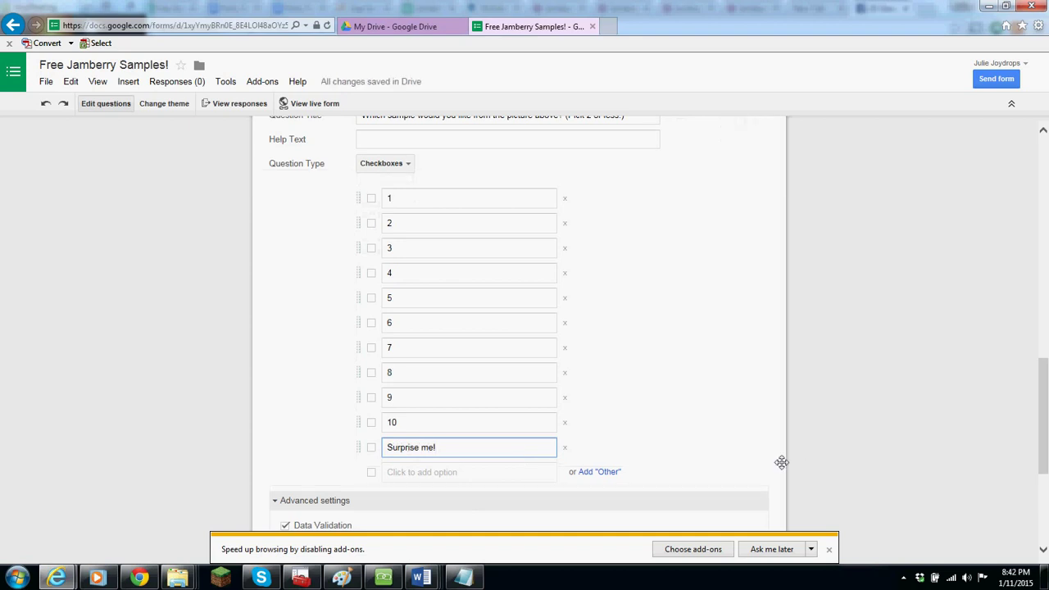
pyautogui.moveTo(1045, 426); pyautogui.dragTo(1047, 464)
pyautogui.click(293, 457)
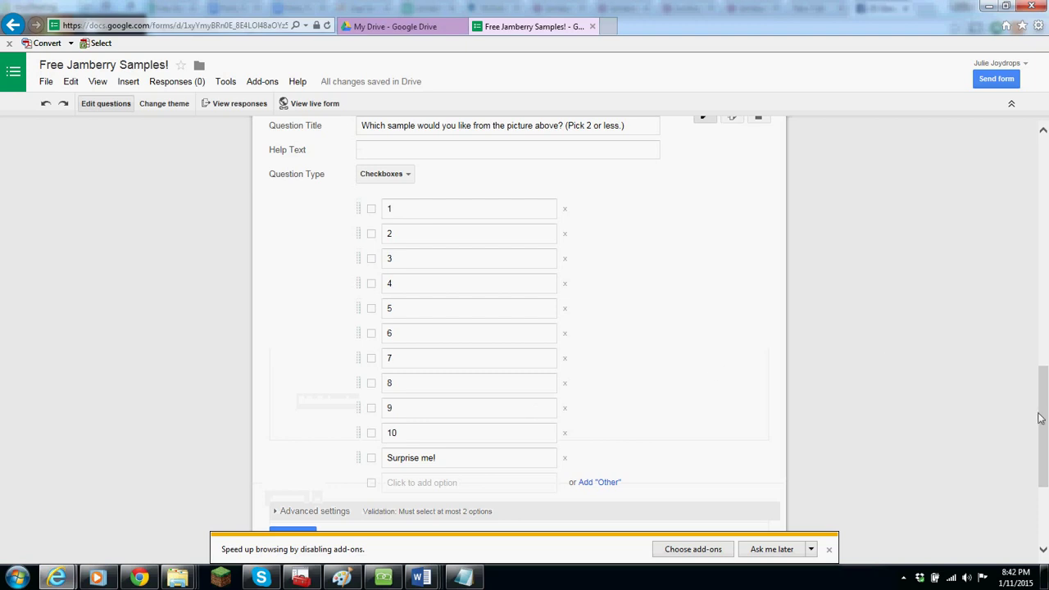
pyautogui.moveTo(1039, 418); pyautogui.dragTo(948, 452)
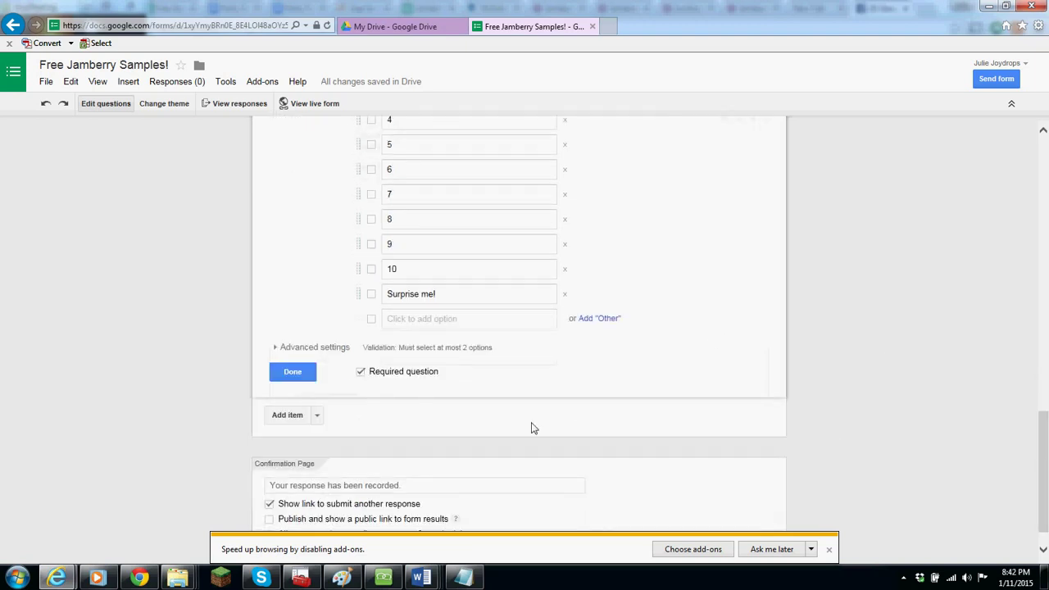
# - Add multiple-choice 'Are you interested in booking a party?' with options Yes, No, Maybe
pyautogui.click(291, 416)
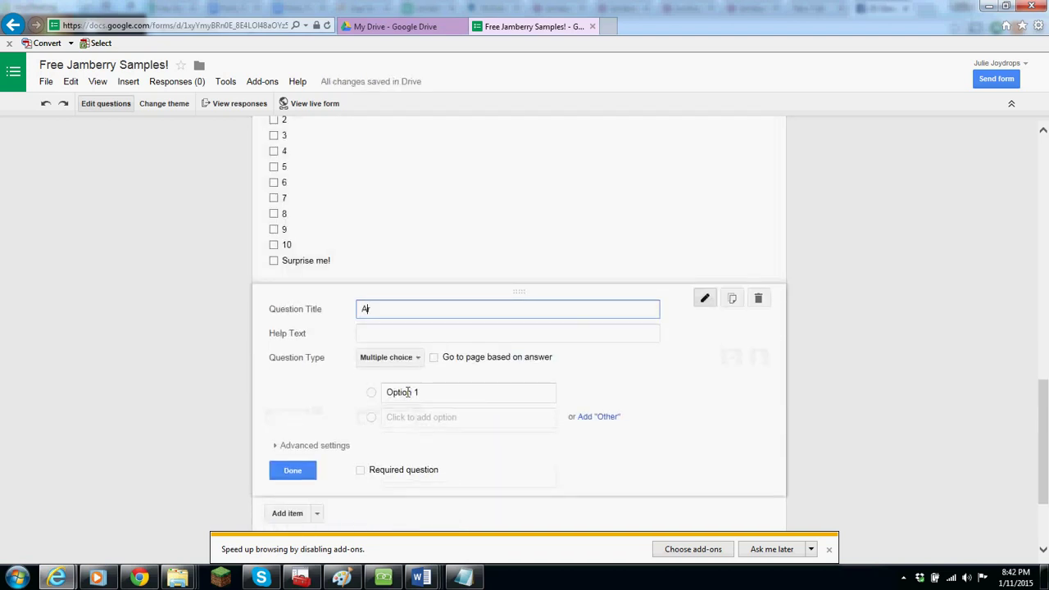
pyautogui.write('Are you interested in booking a party?')
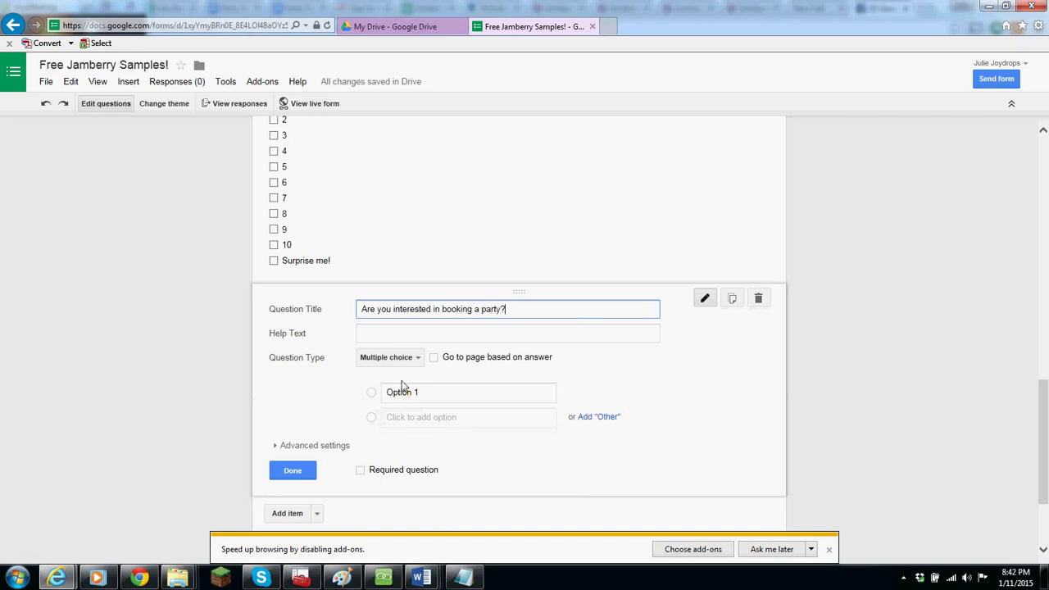
pyautogui.click(408, 360)
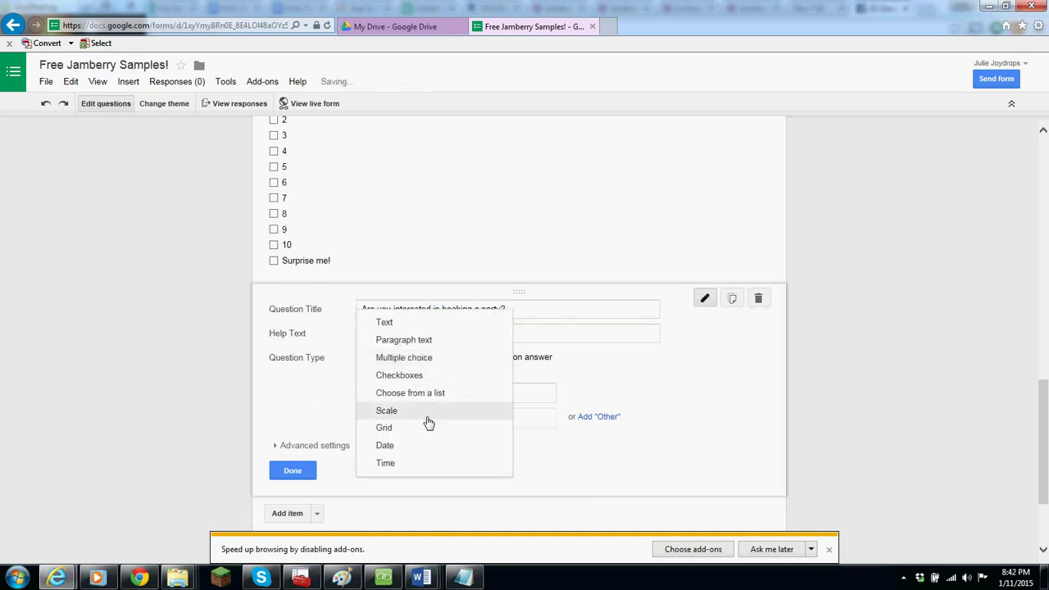
pyautogui.click(424, 358)
pyautogui.click(425, 395)
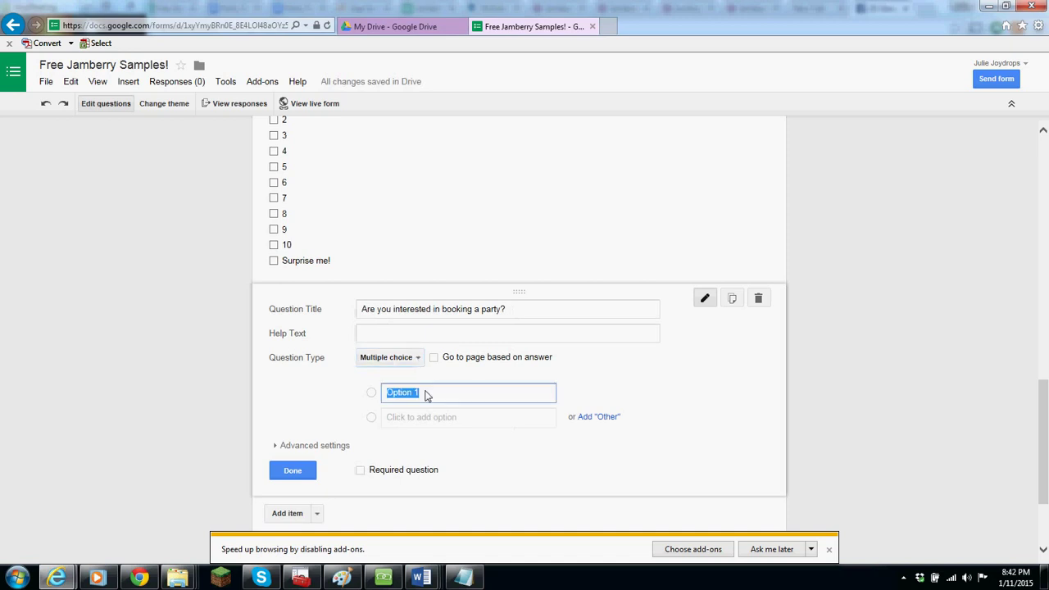
pyautogui.write('Yes')
pyautogui.press('Return')
pyautogui.write('No')
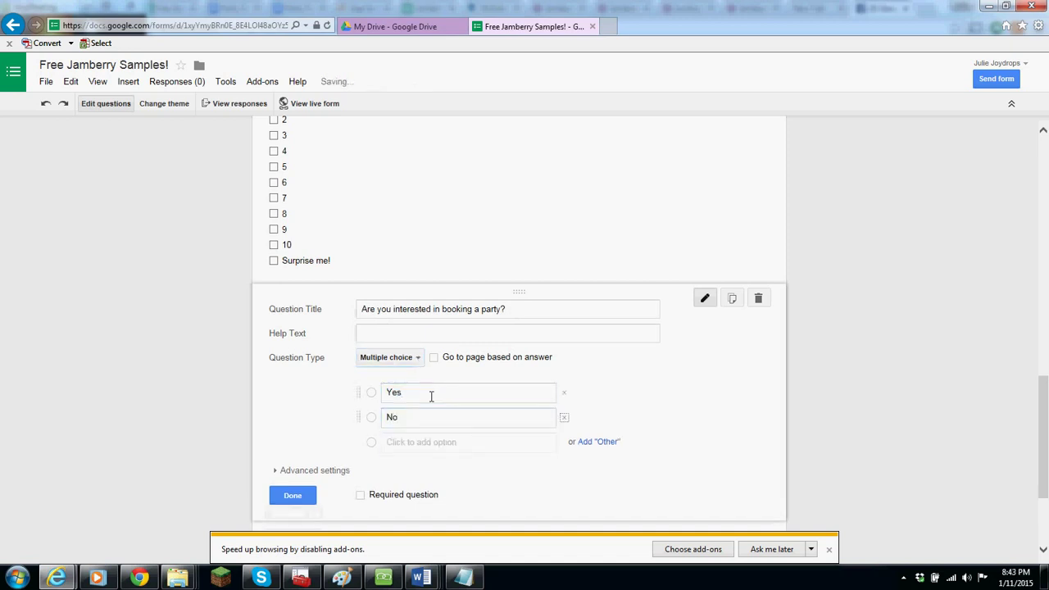
pyautogui.click(480, 447)
pyautogui.write('Maybe')
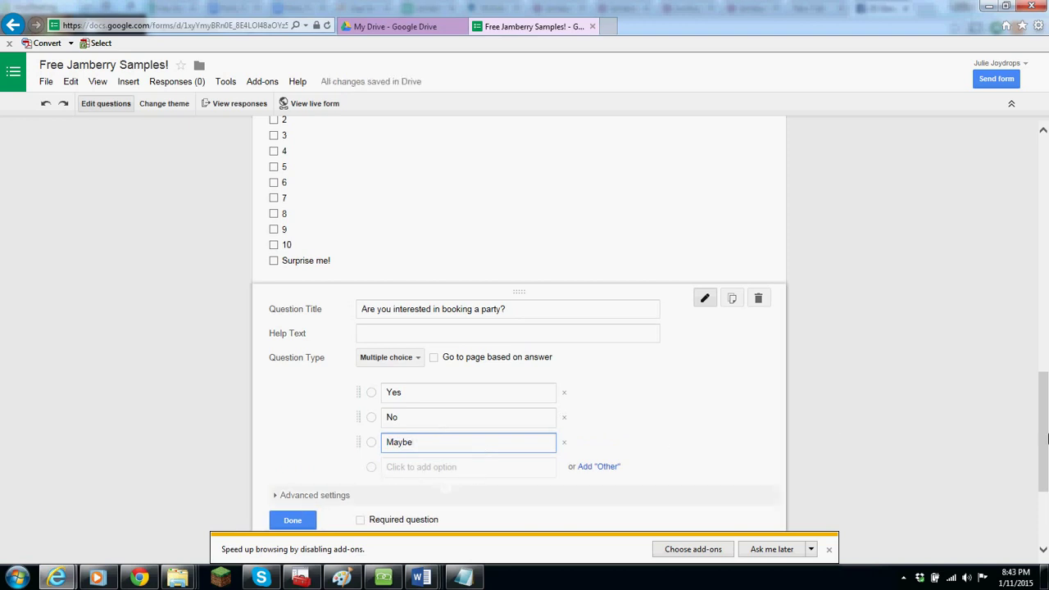
pyautogui.scroll(-2, 1048, 439)
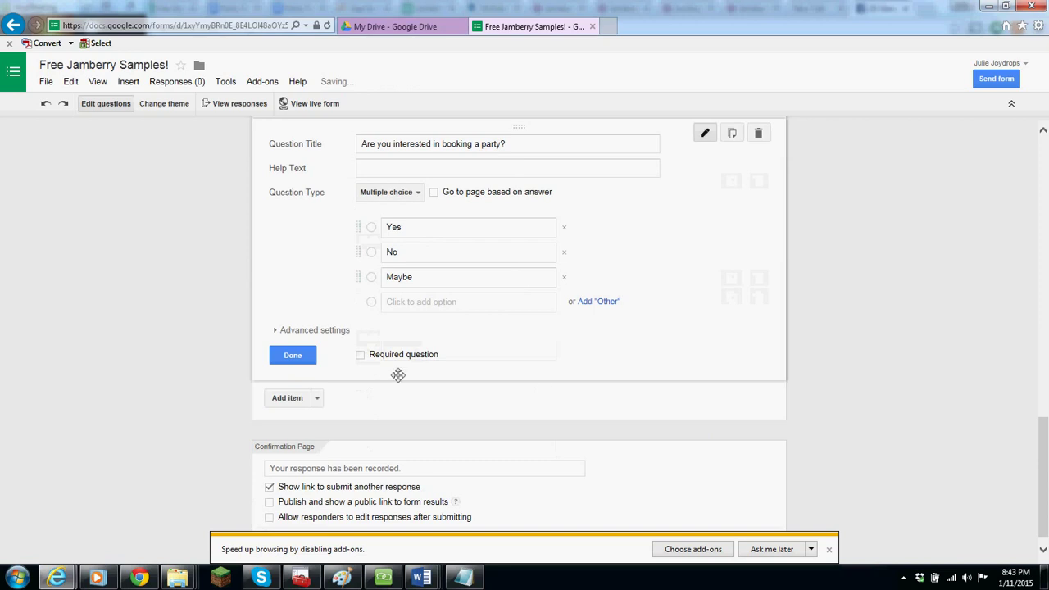
# - Add multiple-choice 'Are you interested in becoming a Jamberry consultant?' with Yes and No, then finish it
pyautogui.click(288, 399)
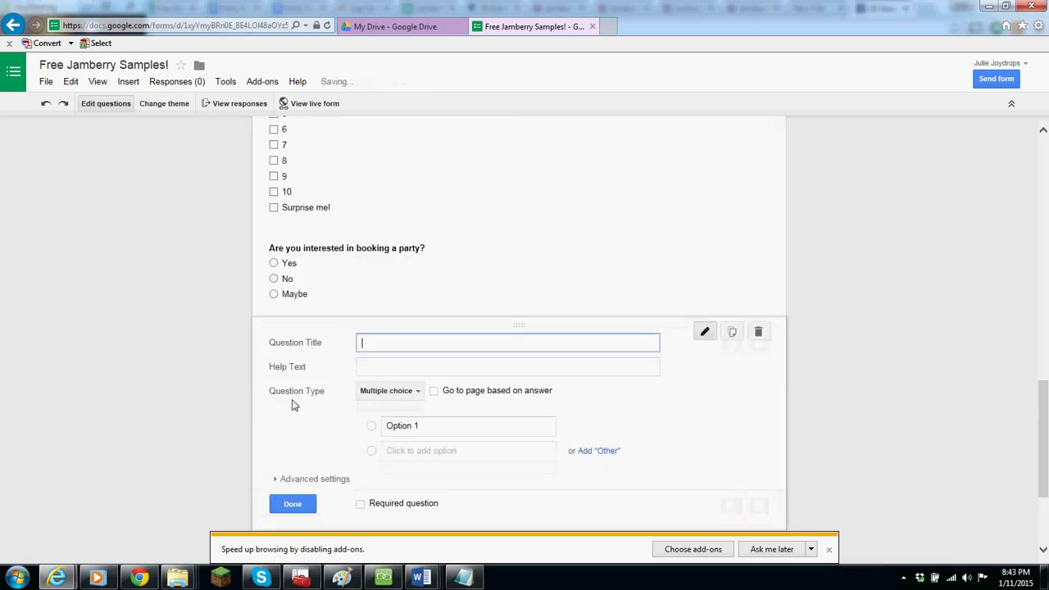
pyautogui.write('Are you inter')
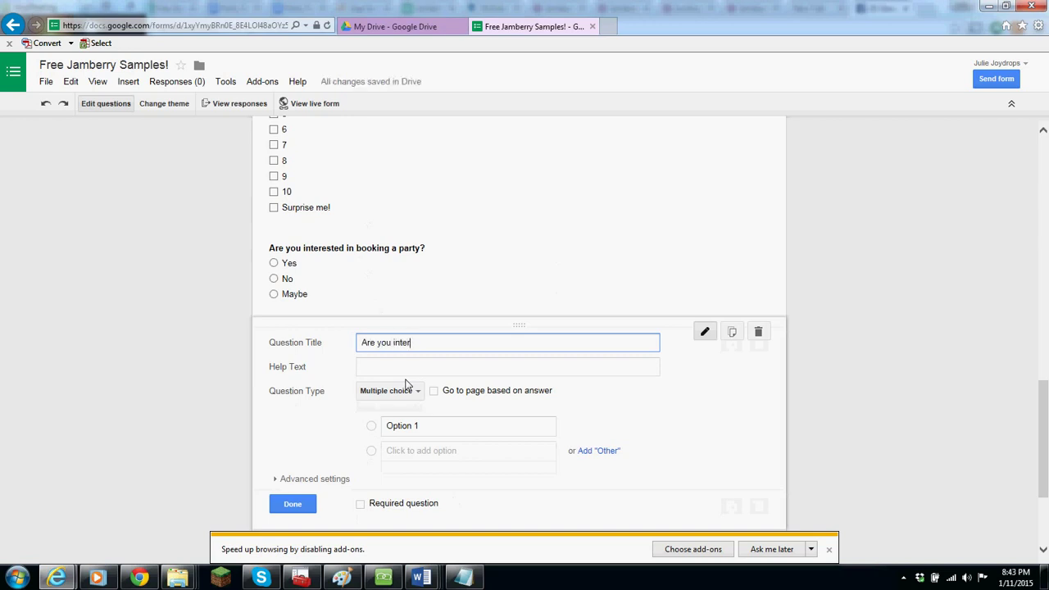
pyautogui.write('ested in becoming a Jamberry consultant?')
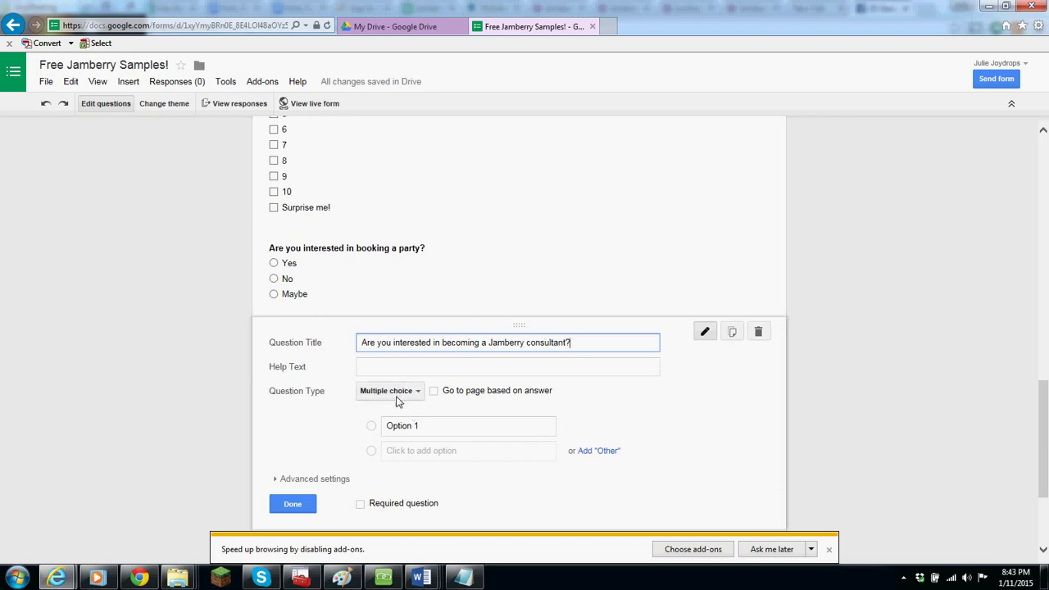
pyautogui.click(398, 396)
pyautogui.click(399, 393)
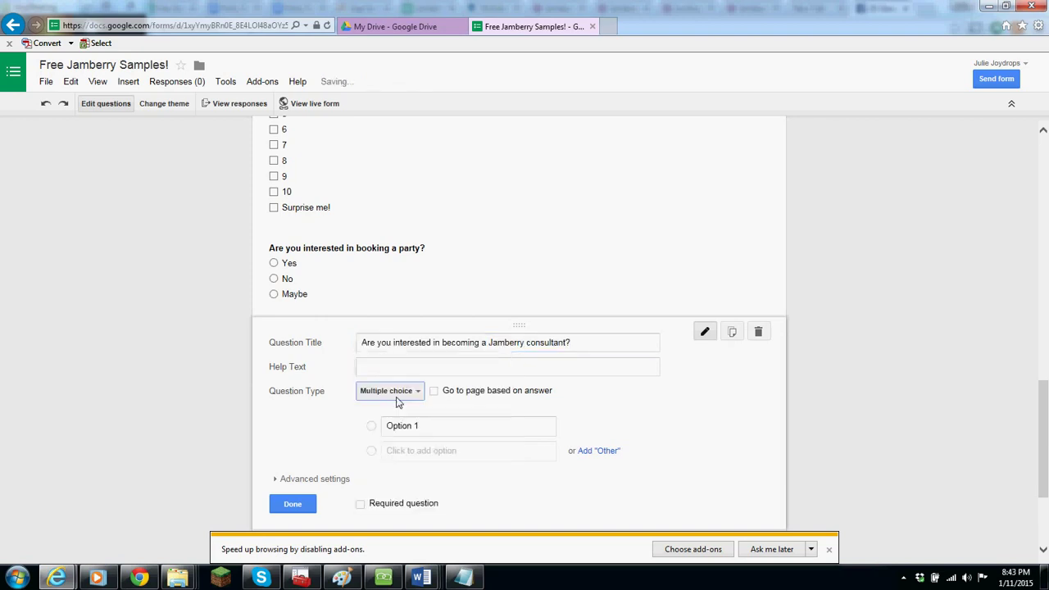
pyautogui.click(445, 427)
pyautogui.write('Yes')
pyautogui.press('Return')
pyautogui.write('No')
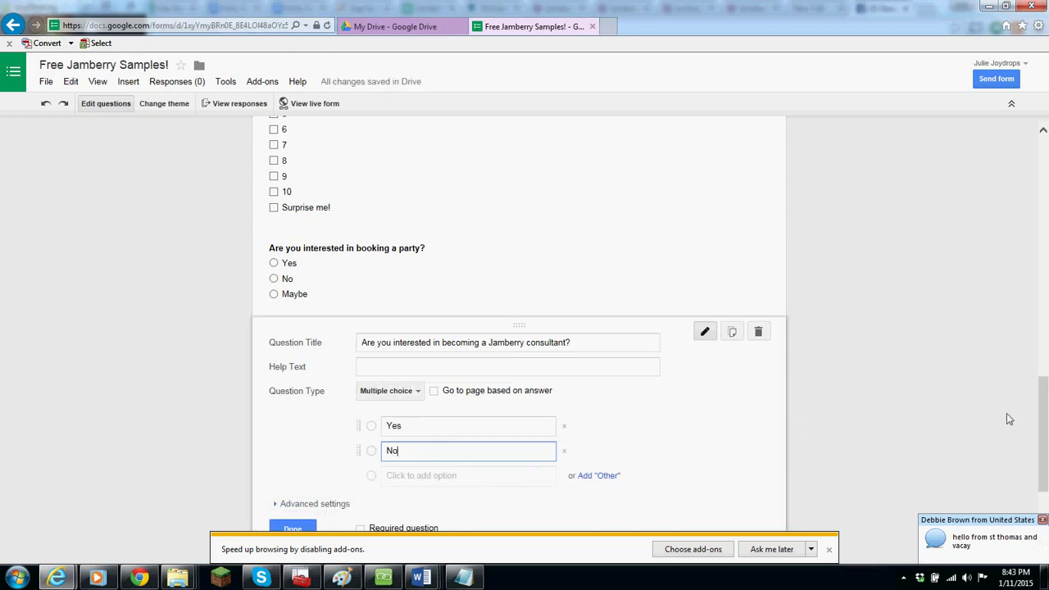
pyautogui.scroll(-2, 1009, 419)
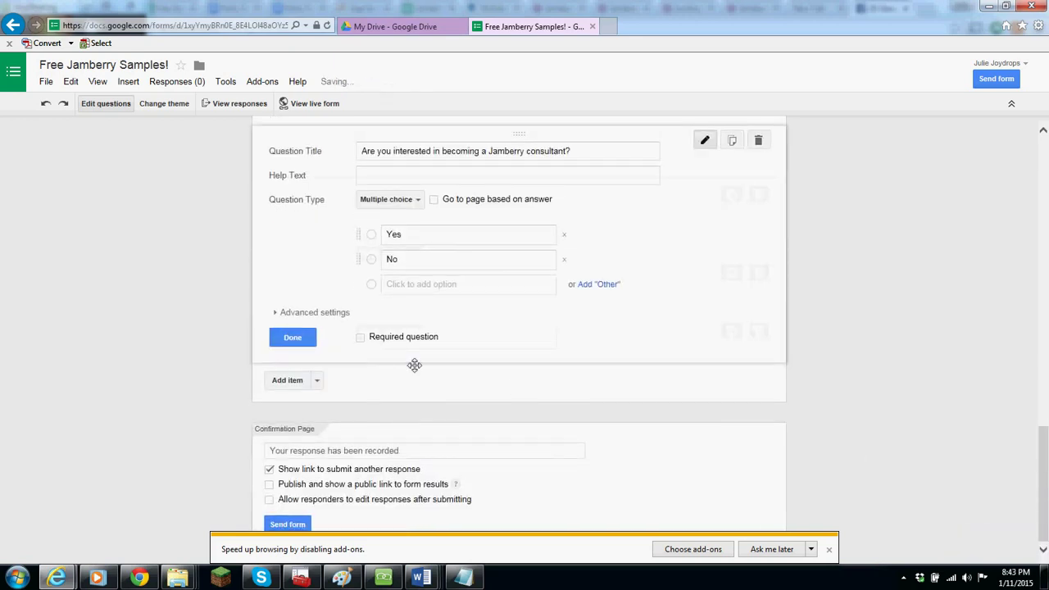
pyautogui.click(295, 338)
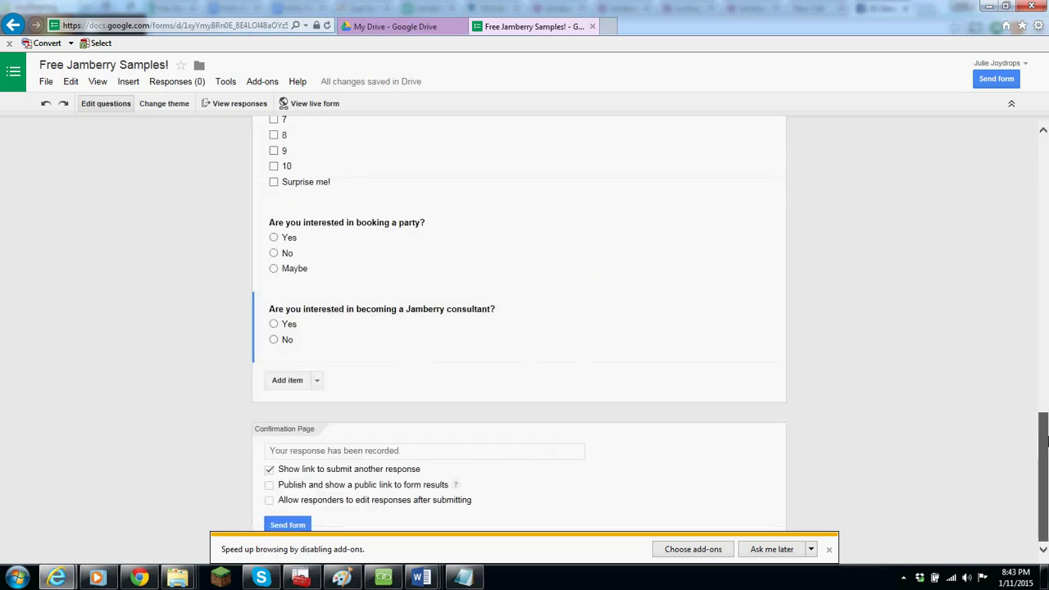
pyautogui.moveTo(1043, 434)
pyautogui.mouseDown()
pyautogui.moveTo(1044, 161)
pyautogui.moveTo(1046, 435)
pyautogui.mouseUp()
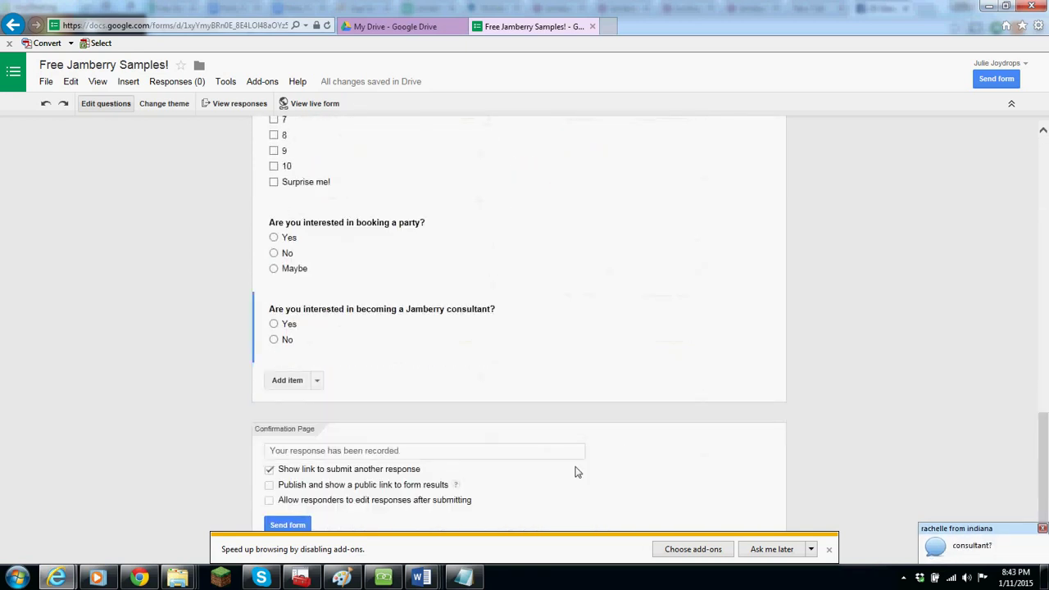
# - Copy the form's share link, post it in the AnyMeeting chat, and close the Send form dialog
pyautogui.click(294, 526)
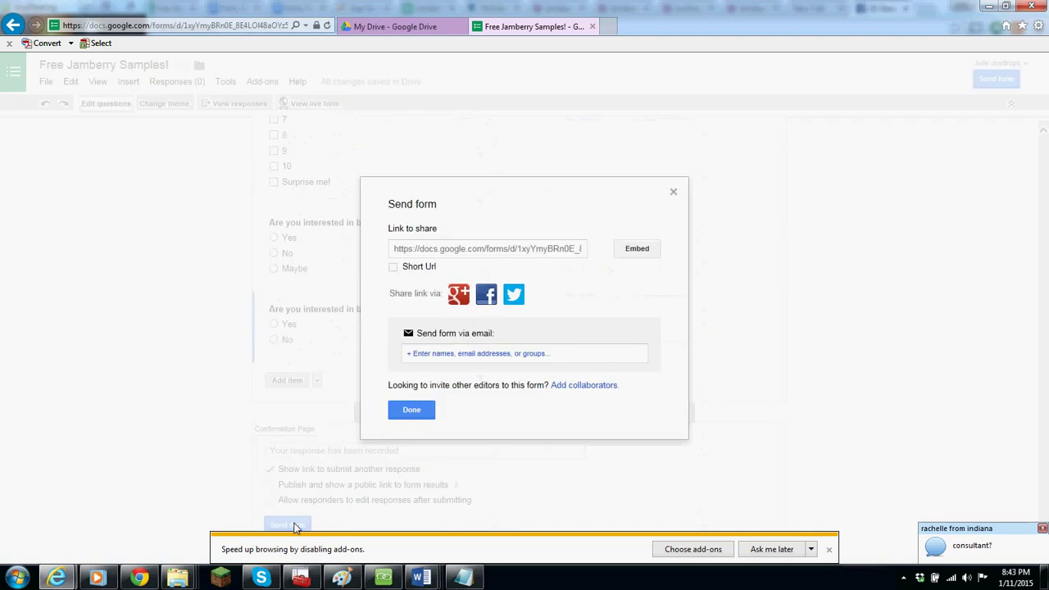
pyautogui.click(473, 257)
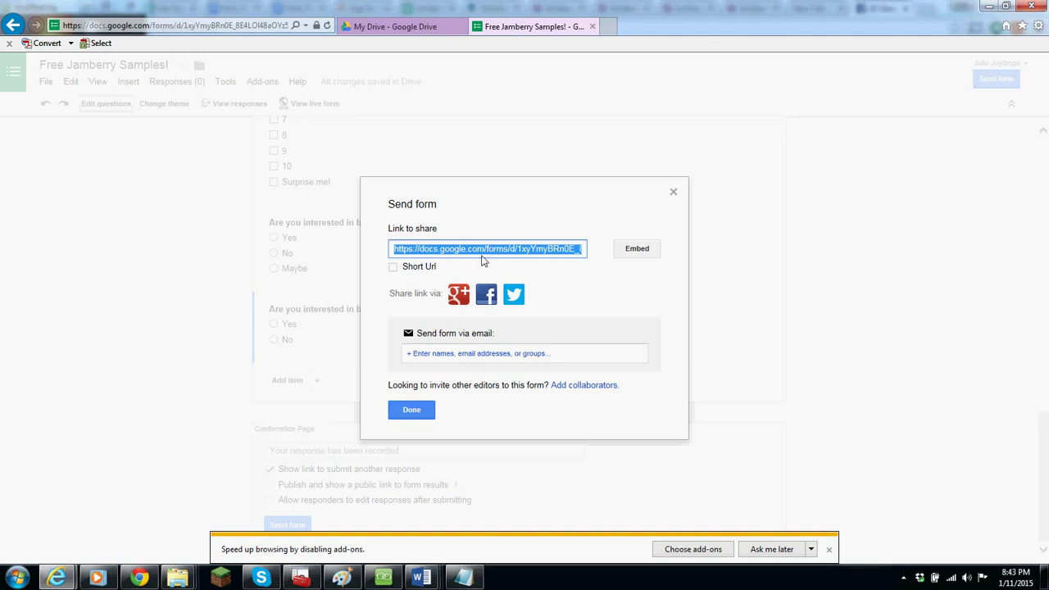
pyautogui.click(382, 577)
pyautogui.click(92, 496)
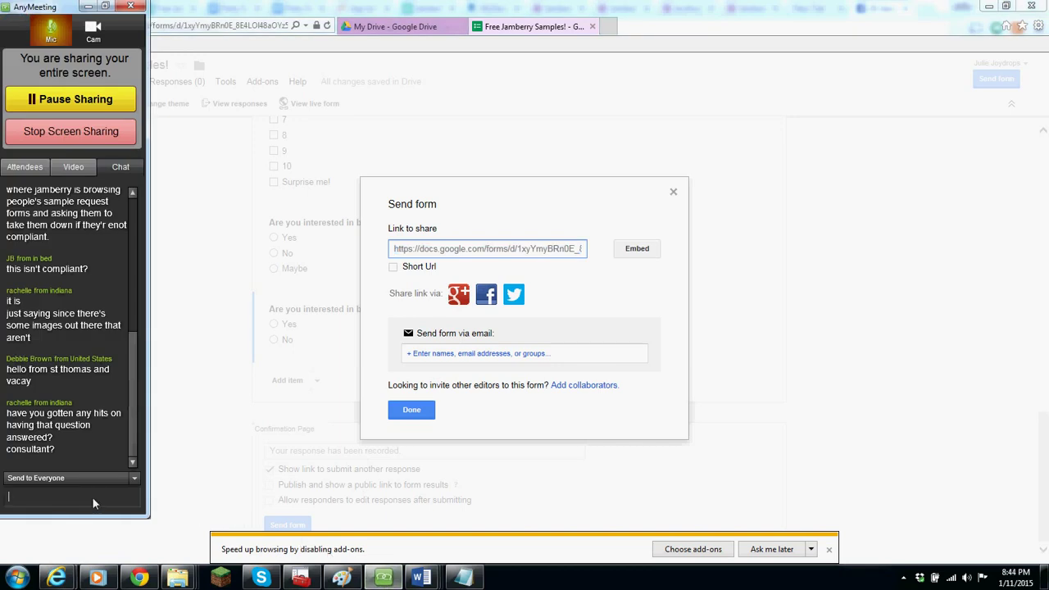
pyautogui.hotkey('ctrl', 'v')
pyautogui.press('Return')
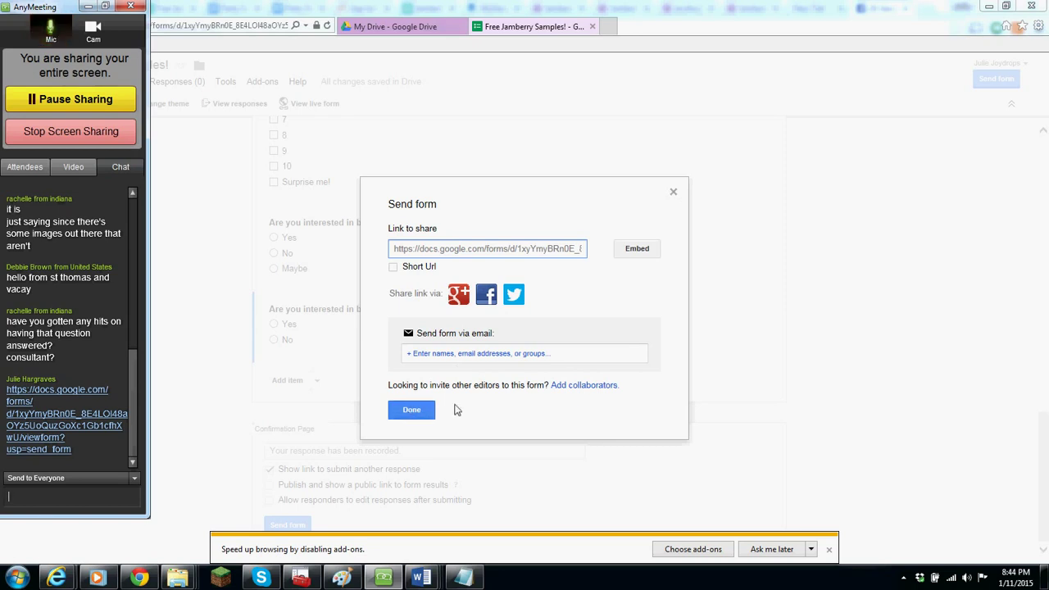
pyautogui.click(410, 412)
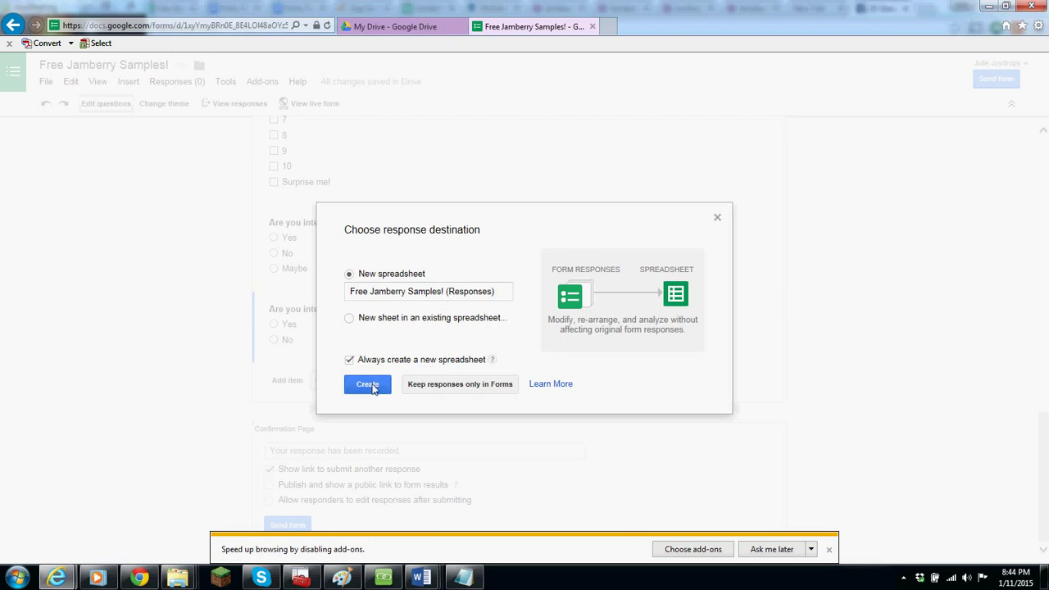
# - Create the new responses spreadsheet 'Free Jamberry Samples! (Responses)'
pyautogui.click(367, 384)
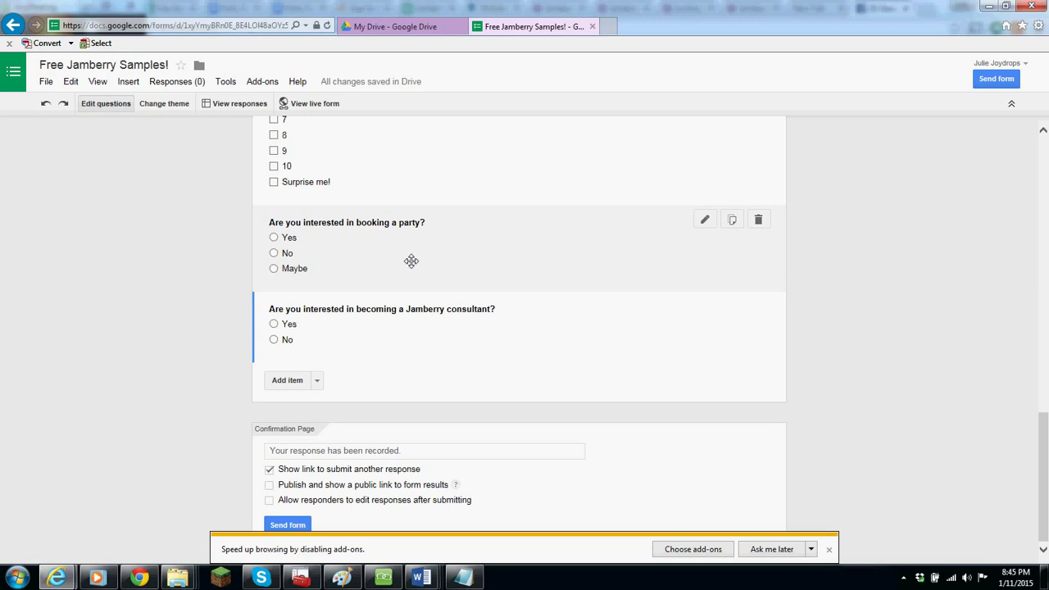
# - Return to the top of the form and open the Responses (1) menu
pyautogui.scroll(5, 1047, 197)
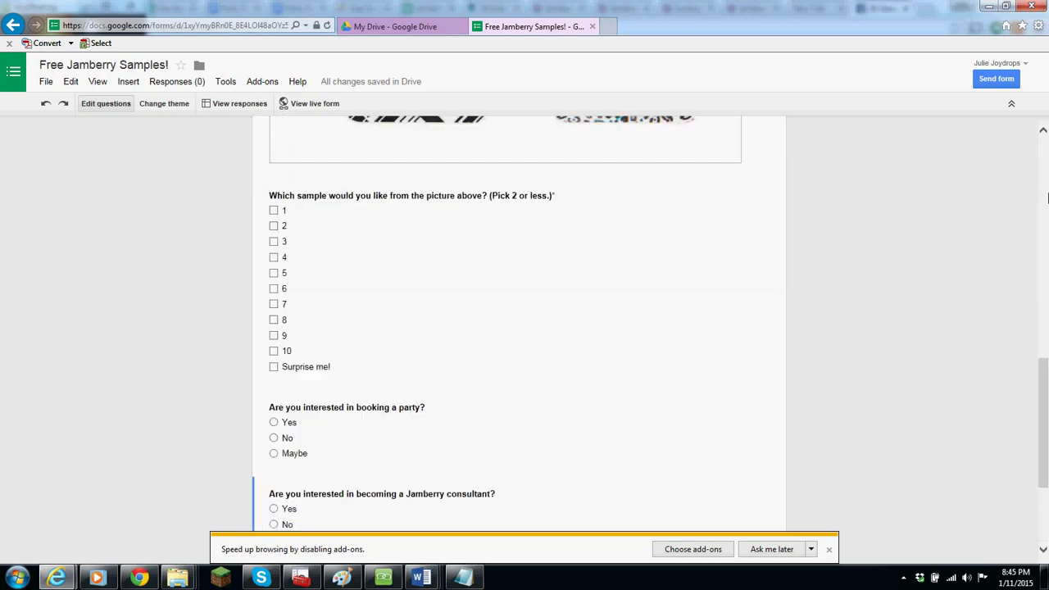
pyautogui.scroll(4, 1047, 198)
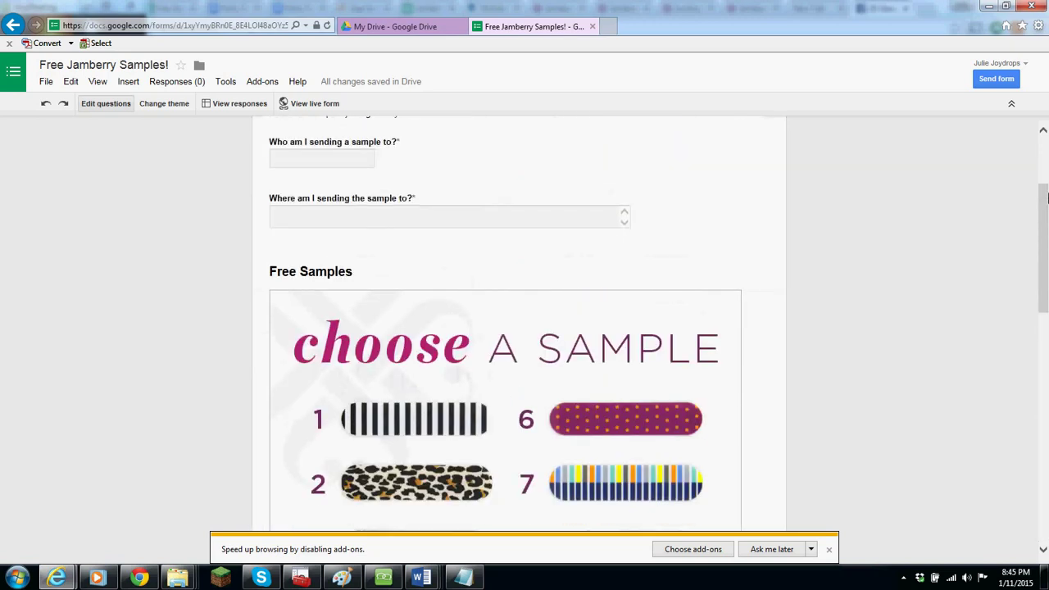
pyautogui.moveTo(703, 339)
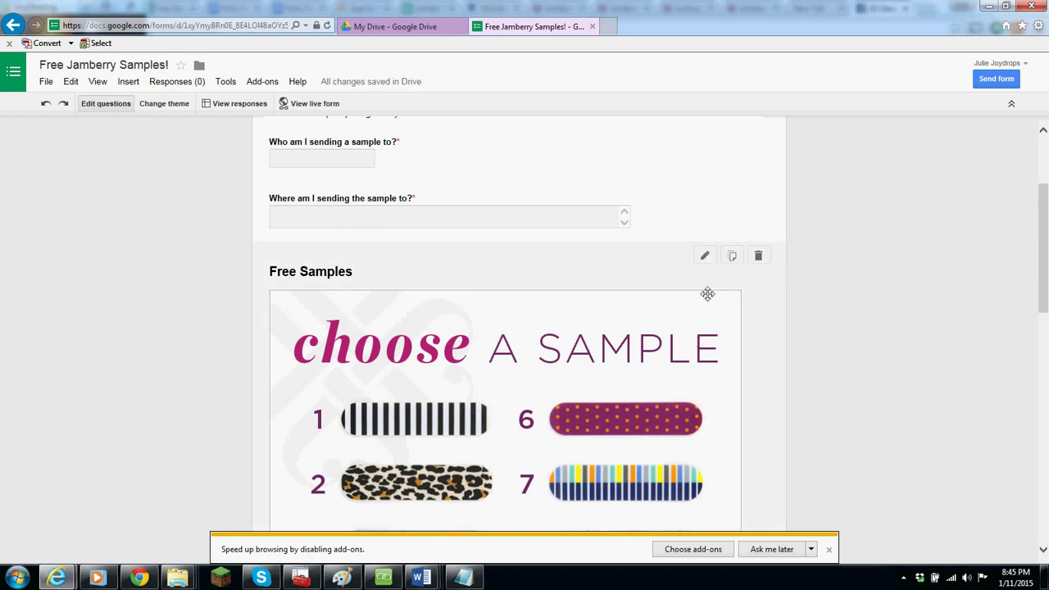
pyautogui.click(705, 256)
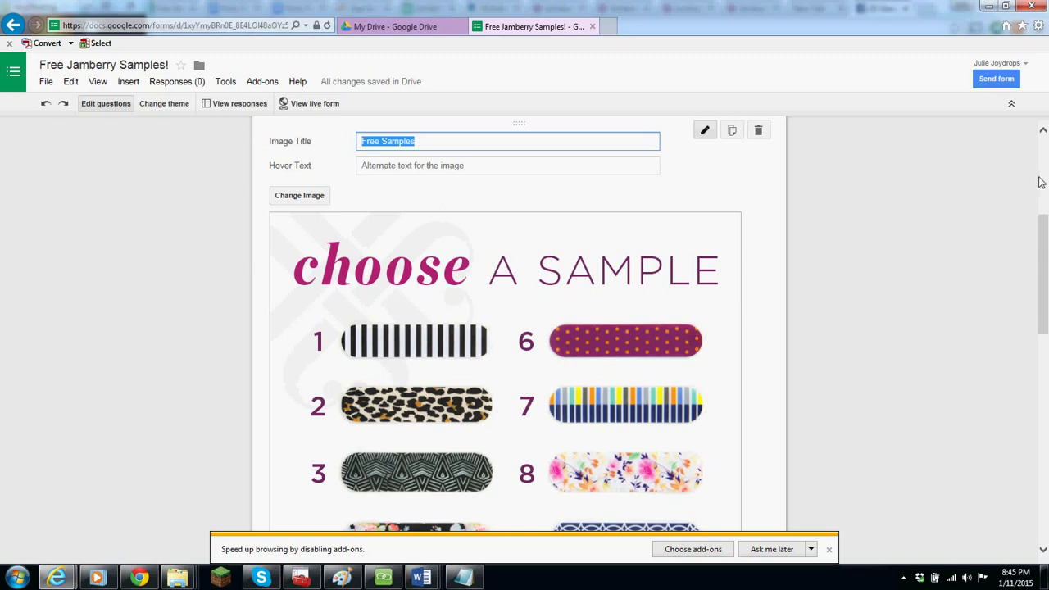
pyautogui.click(379, 580)
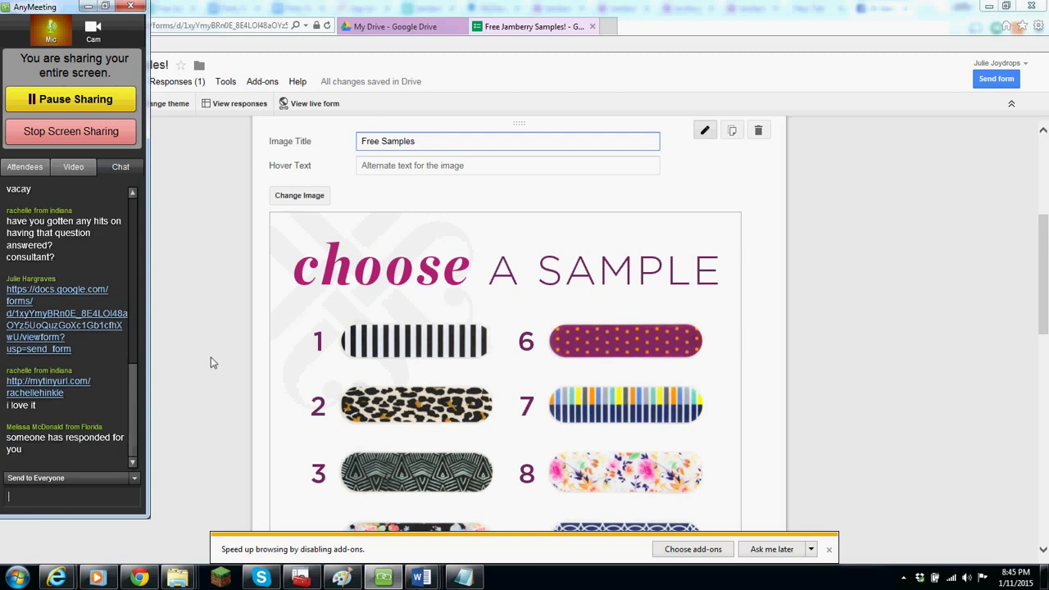
pyautogui.click(177, 82)
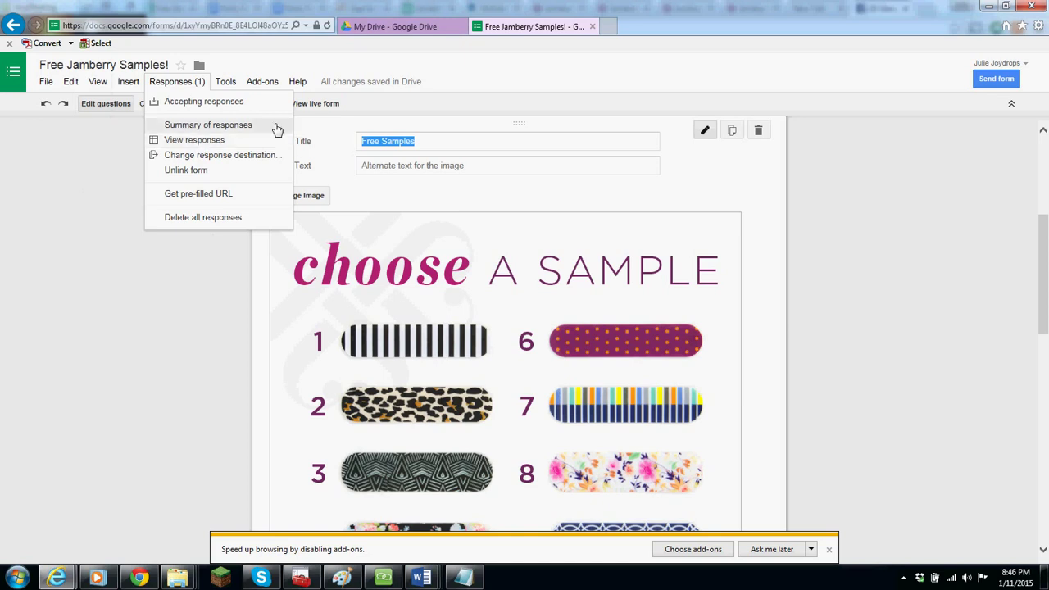
# - Close the Jamberry form and open the Free Jamberry Samples! (Responses) spreadsheet from My Drive
pyautogui.click(537, 27)
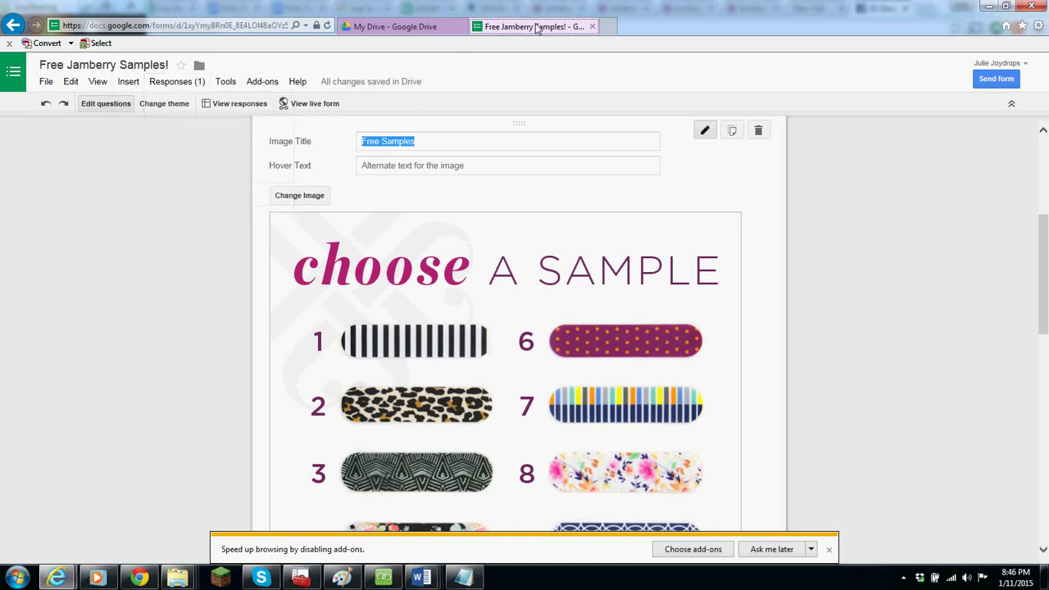
pyautogui.click(592, 27)
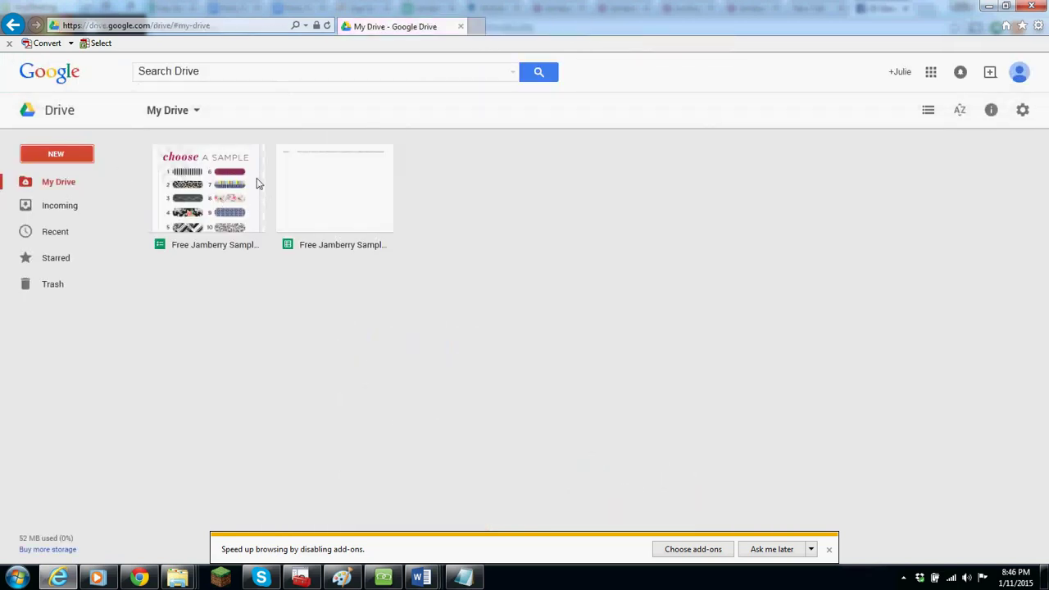
pyautogui.click(348, 204)
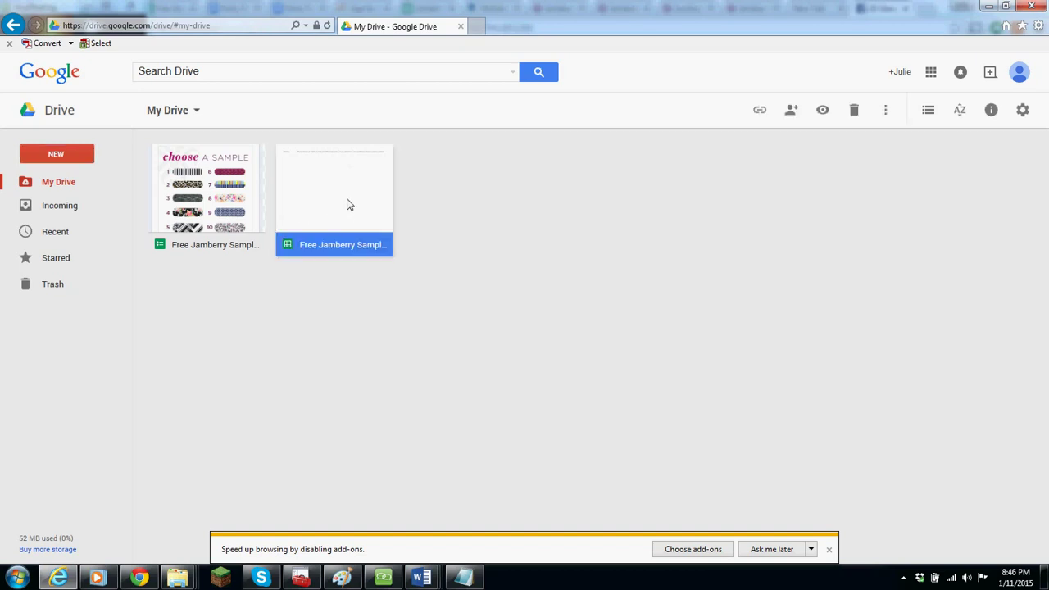
pyautogui.doubleClick(310, 199)
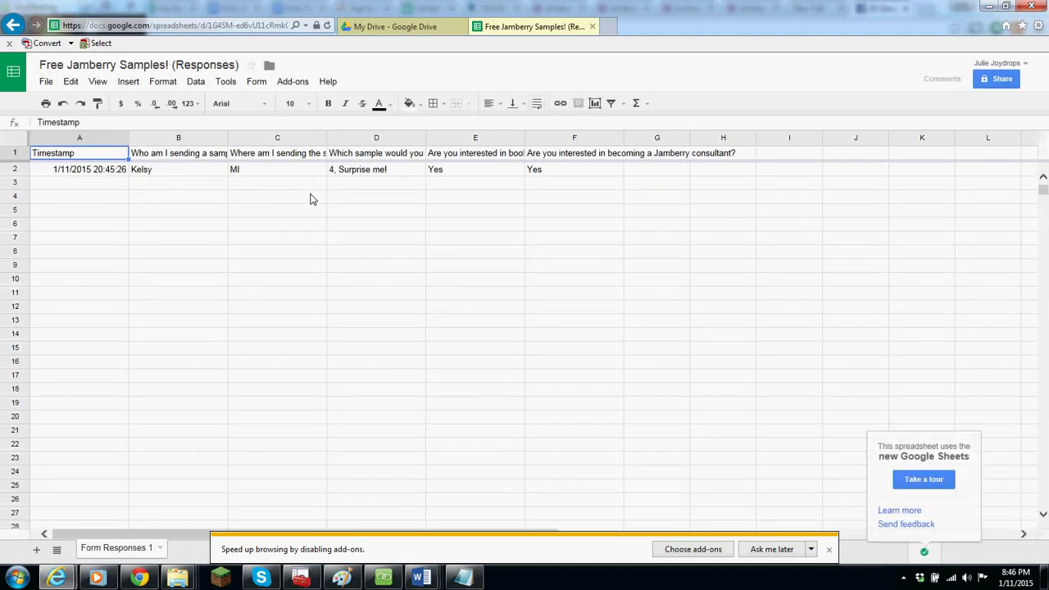
# - Enter Done in G2 and the date 1/11/2015 in H2 for the first response
pyautogui.click(91, 171)
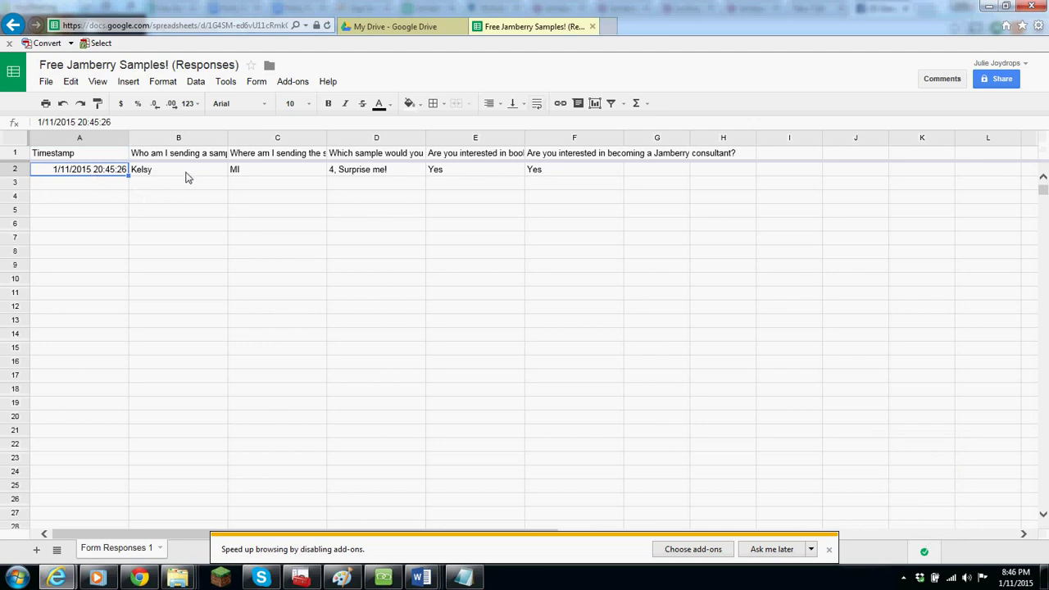
pyautogui.click(678, 172)
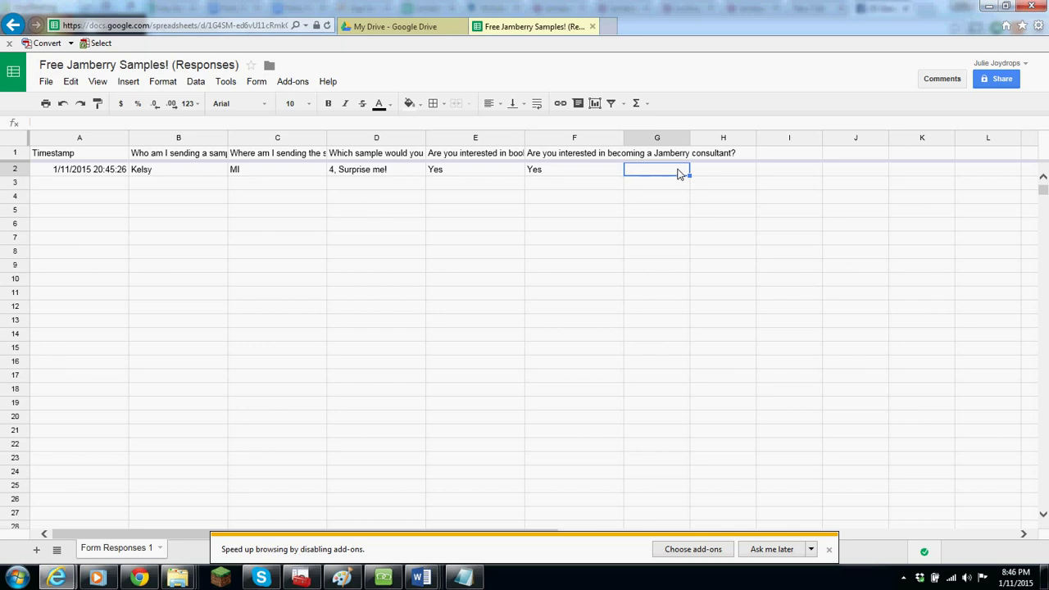
pyautogui.write('Done')
pyautogui.press('Tab')
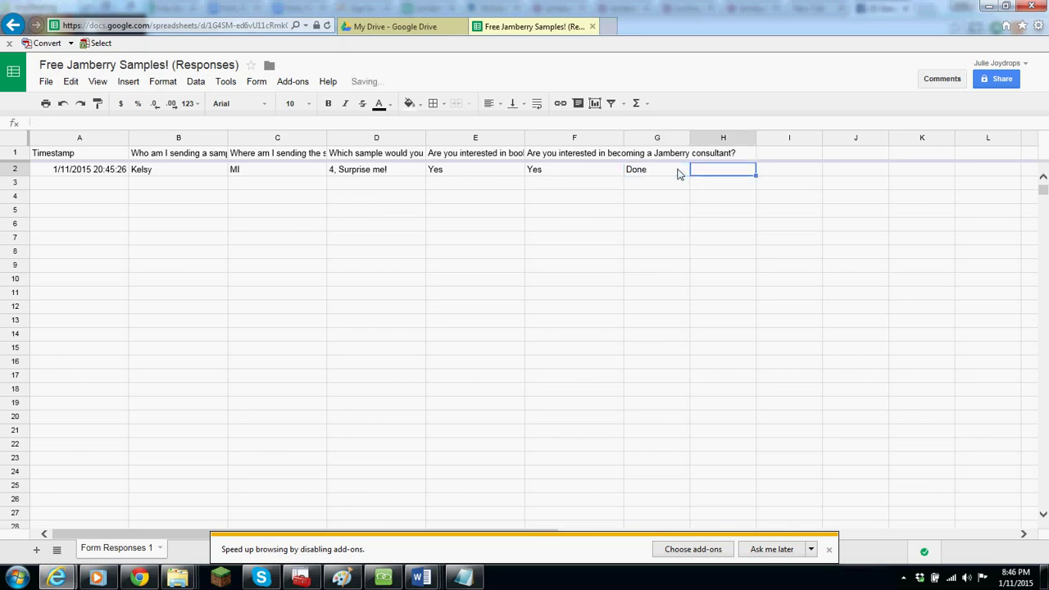
pyautogui.write('1/11/2015')
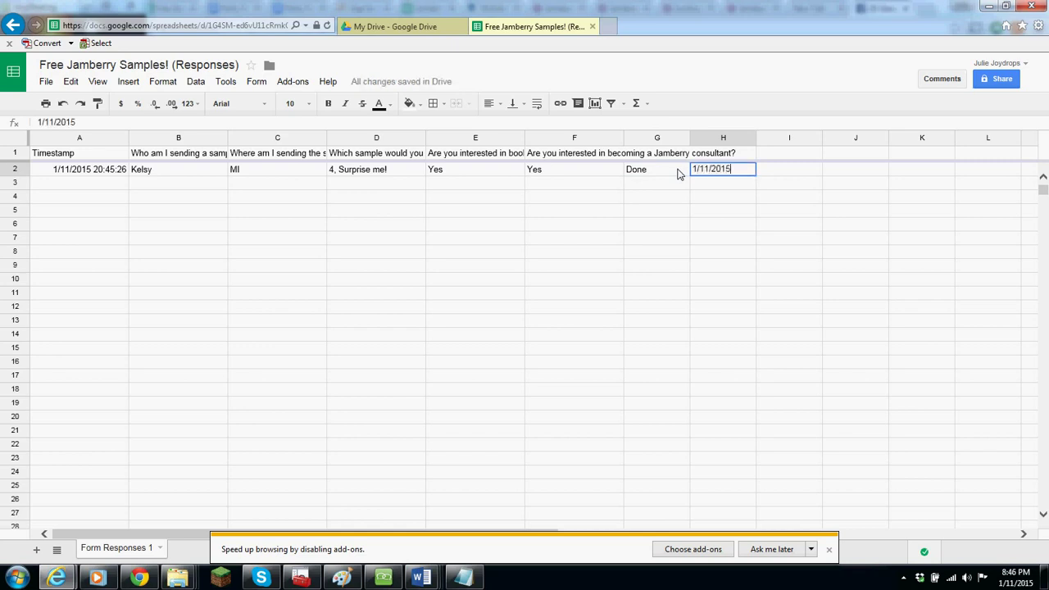
pyautogui.press('Return')
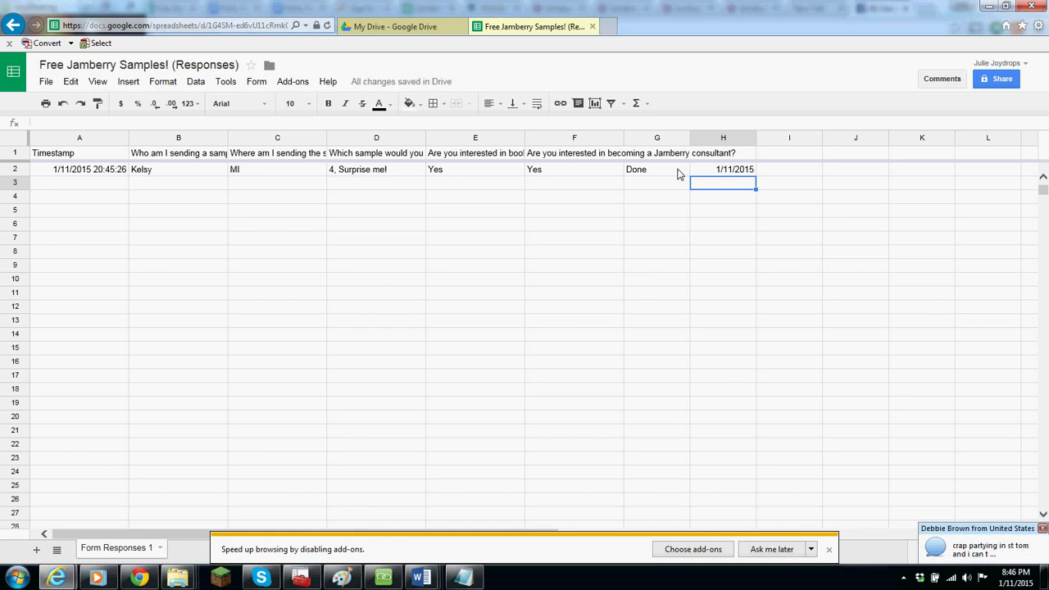
pyautogui.click(267, 170)
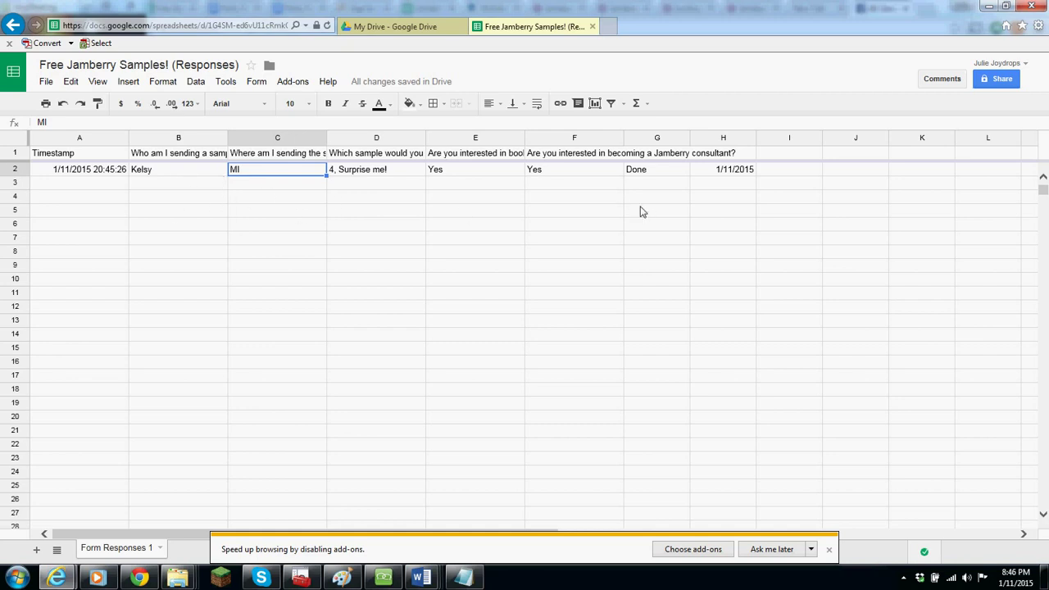
pyautogui.click(720, 193)
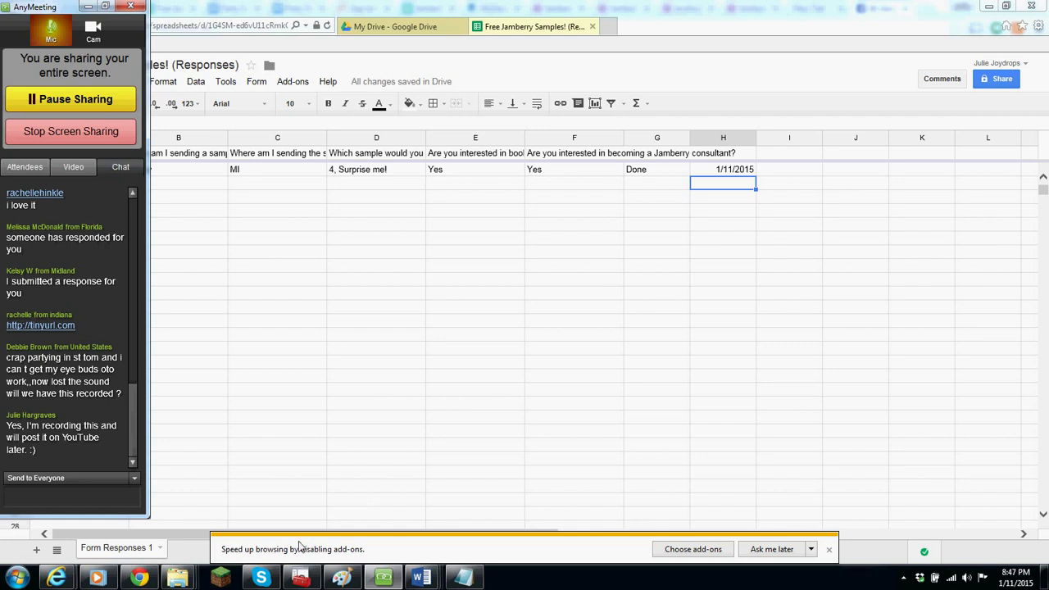
# - Show the AnyMeeting screen-sharing panel with the attendees' Chat tab beside the spreadsheet
pyautogui.moveTo(259, 578)
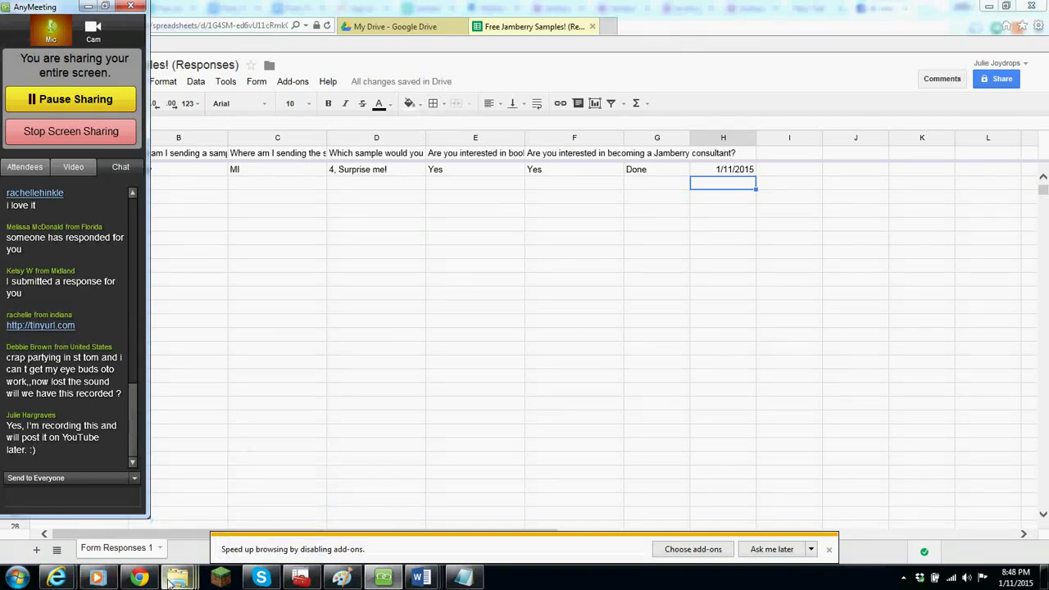
# - Go from the Nail Icons window up to the Jamberry graphics folder, then show the Jamberry Materials Drive folder
pyautogui.moveTo(182, 578)
pyautogui.moveTo(204, 537)
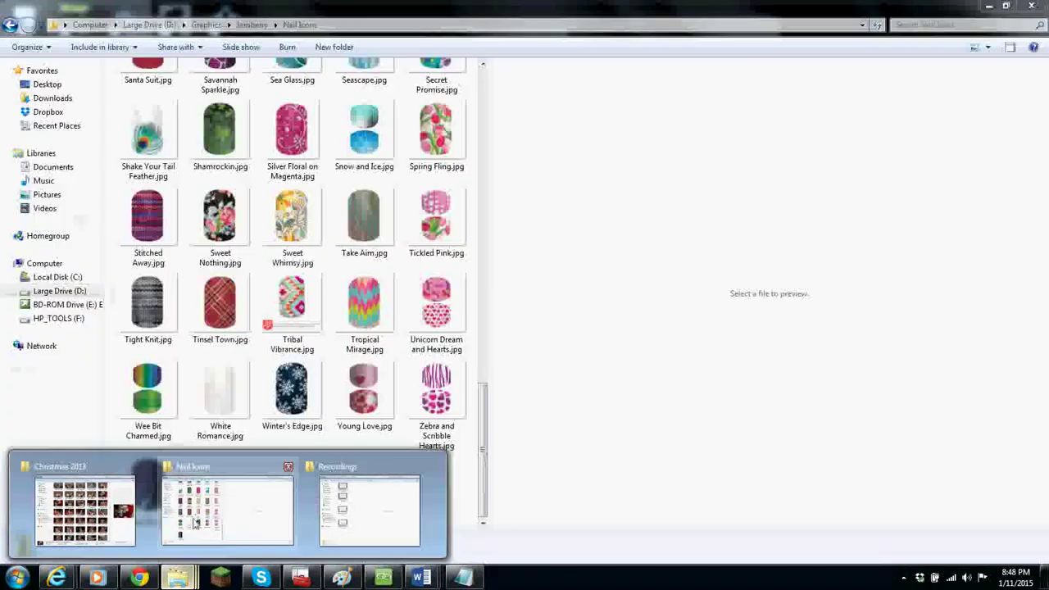
pyautogui.moveTo(151, 523)
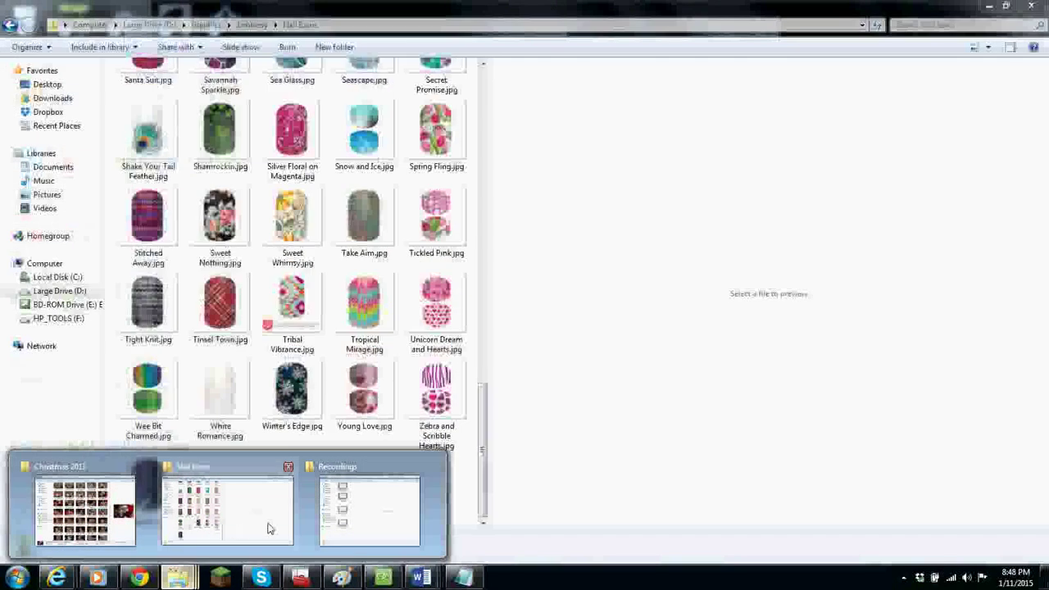
pyautogui.click(271, 527)
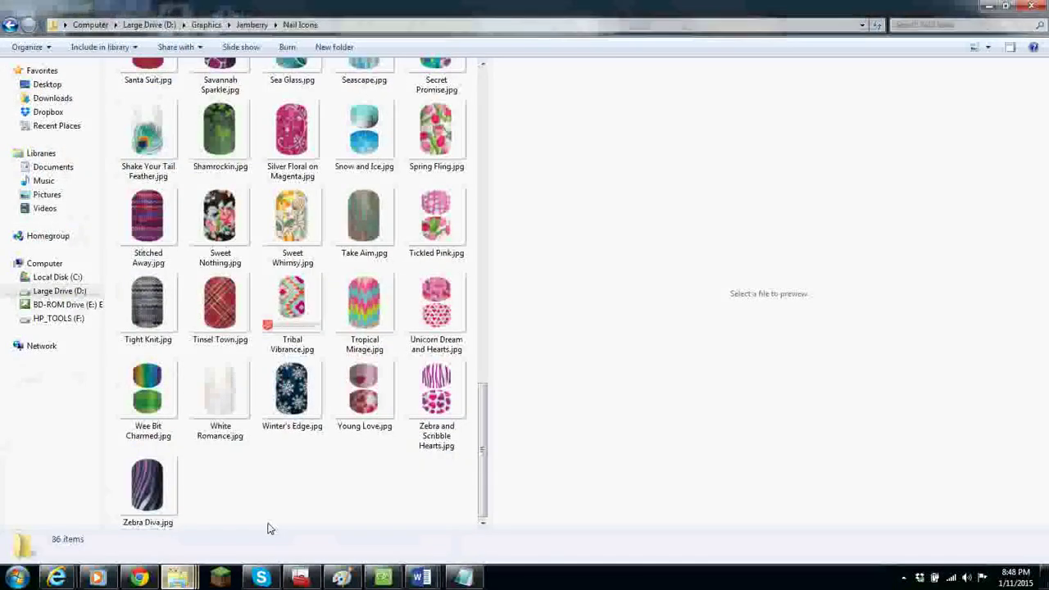
pyautogui.click(261, 29)
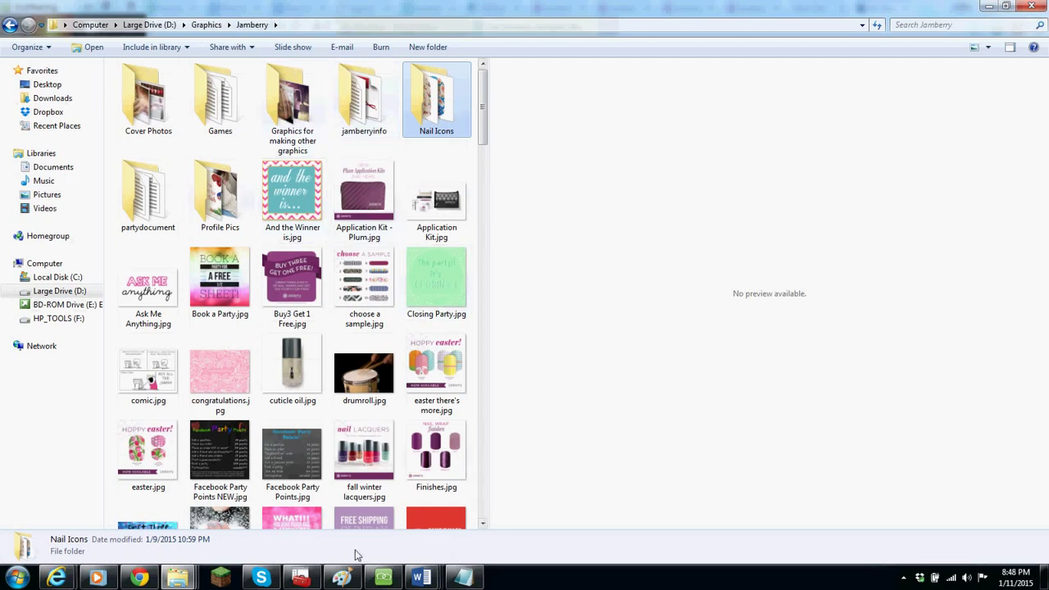
pyautogui.click(138, 578)
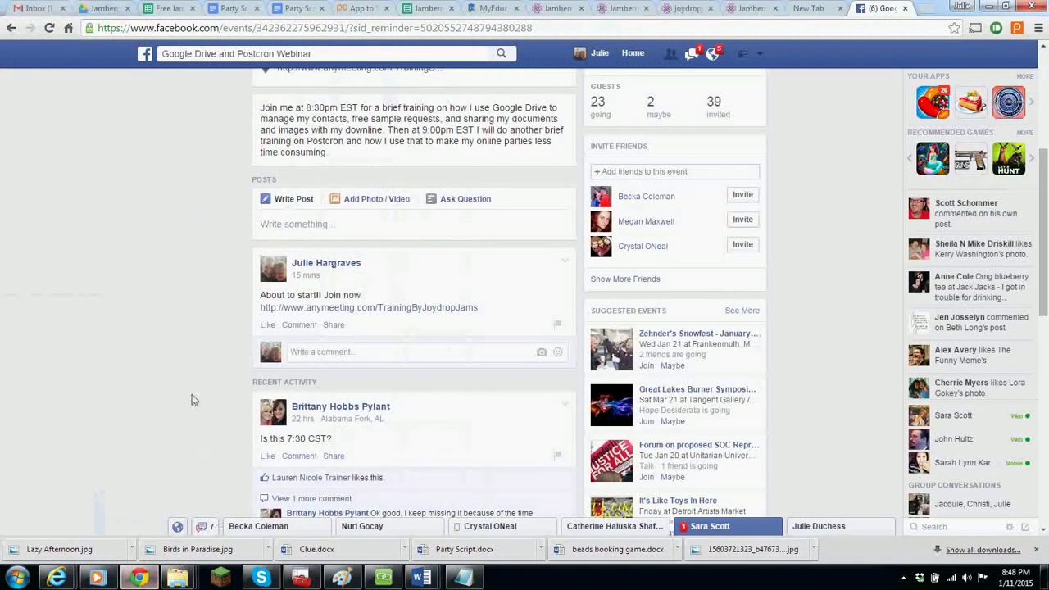
pyautogui.click(104, 8)
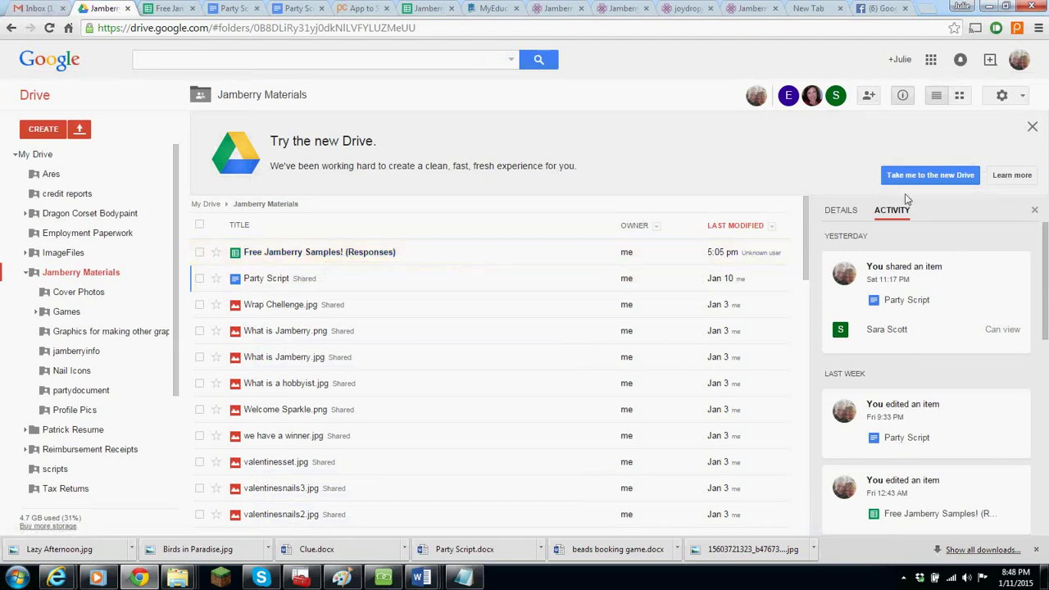
pyautogui.moveTo(808, 228)
pyautogui.mouseDown()
pyautogui.moveTo(805, 434)
pyautogui.moveTo(804, 246)
pyautogui.mouseUp()
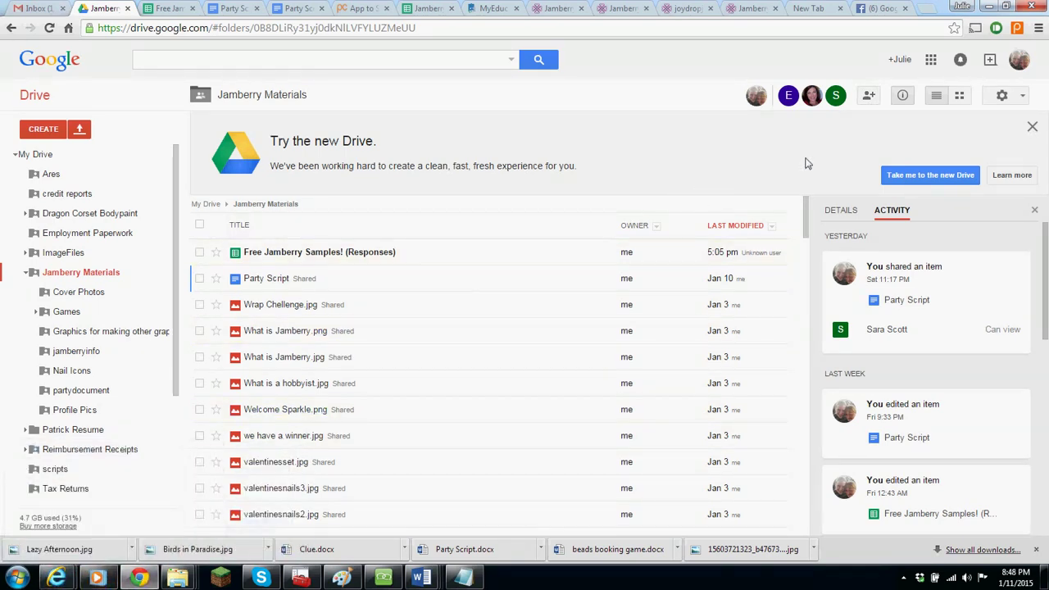
# - Share the Jamberry Materials folder with the second account's e-mail address, with Can edit access
pyautogui.click(870, 96)
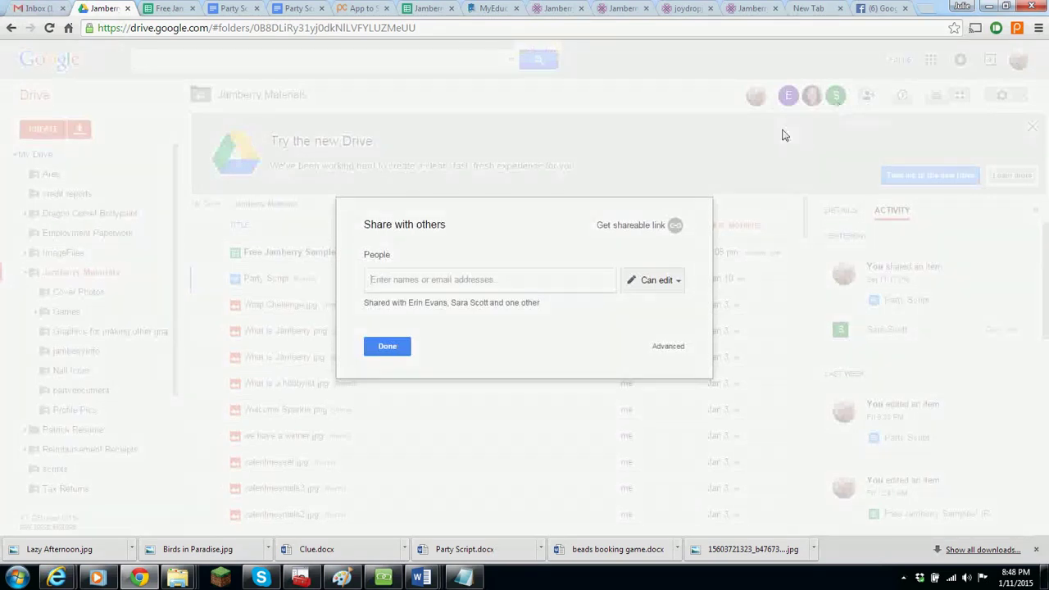
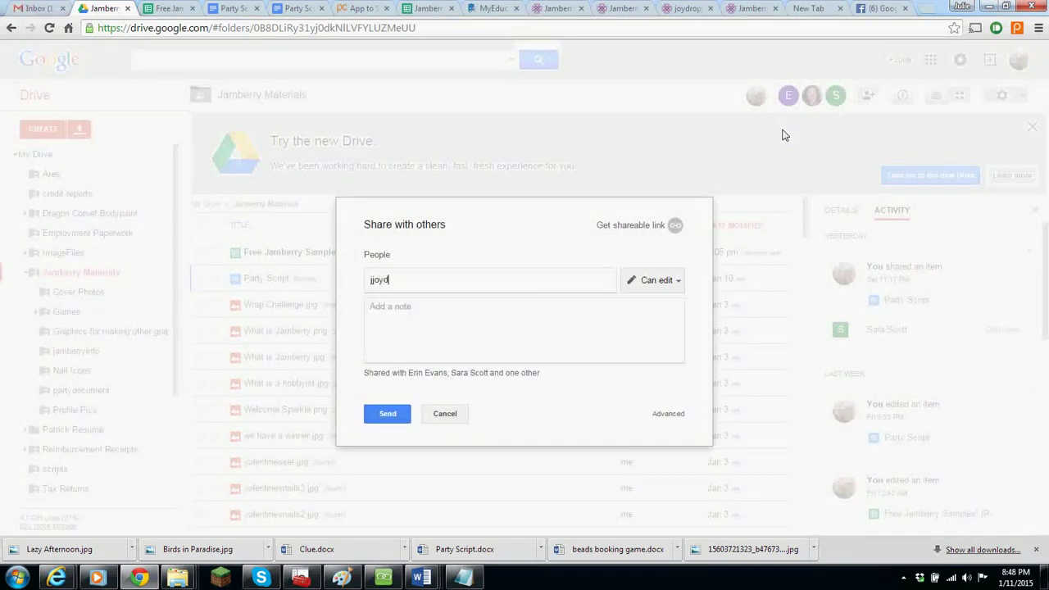
pyautogui.click(385, 416)
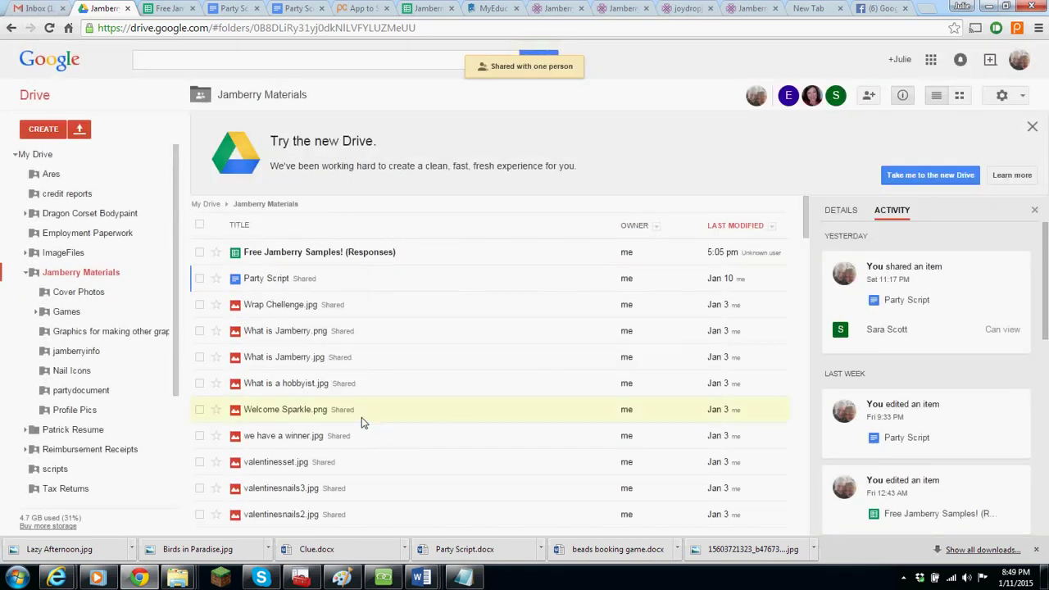
pyautogui.moveTo(60, 578)
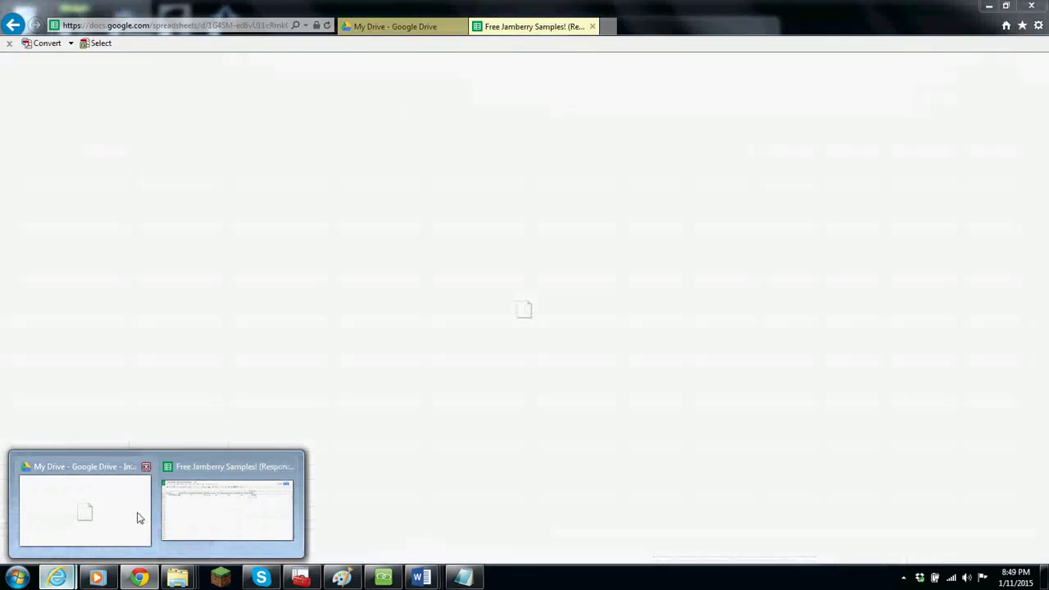
# - From the second account's Incoming list, open and browse the shared Jamberry Materials folder, then return to Chrome
pyautogui.click(137, 518)
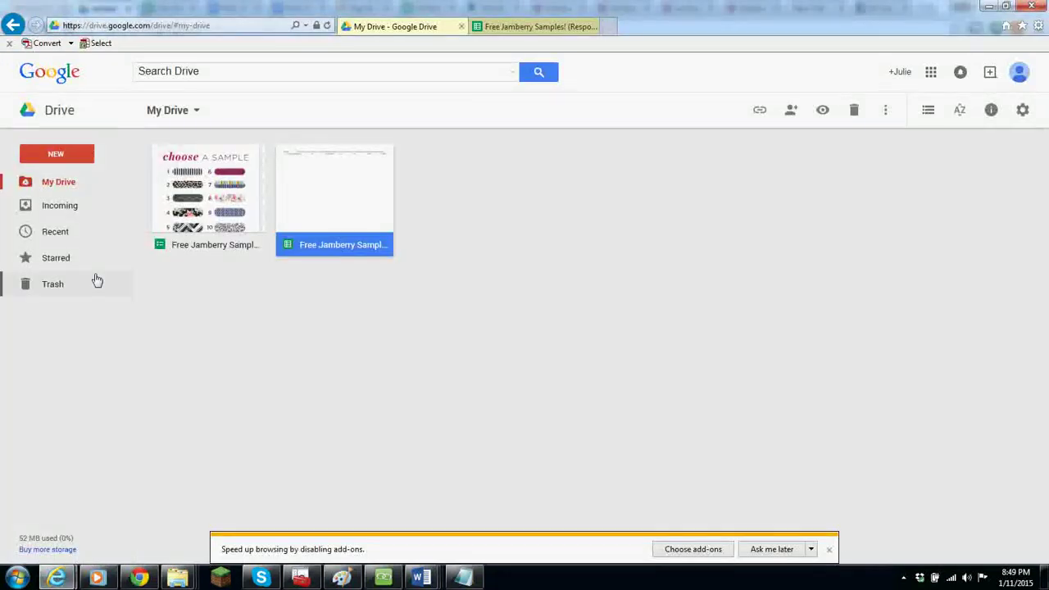
pyautogui.click(56, 207)
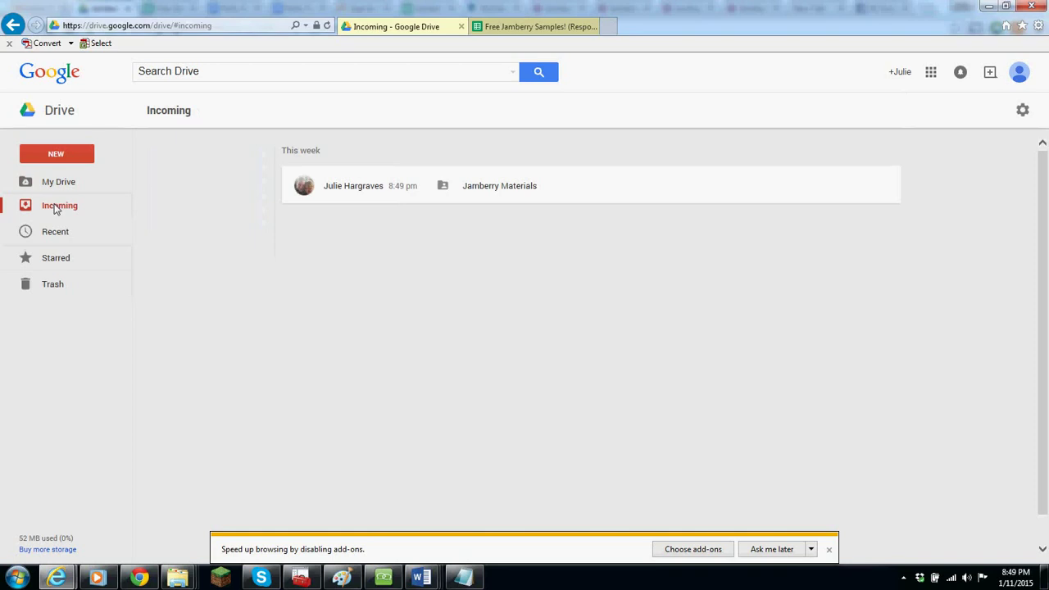
pyautogui.doubleClick(522, 187)
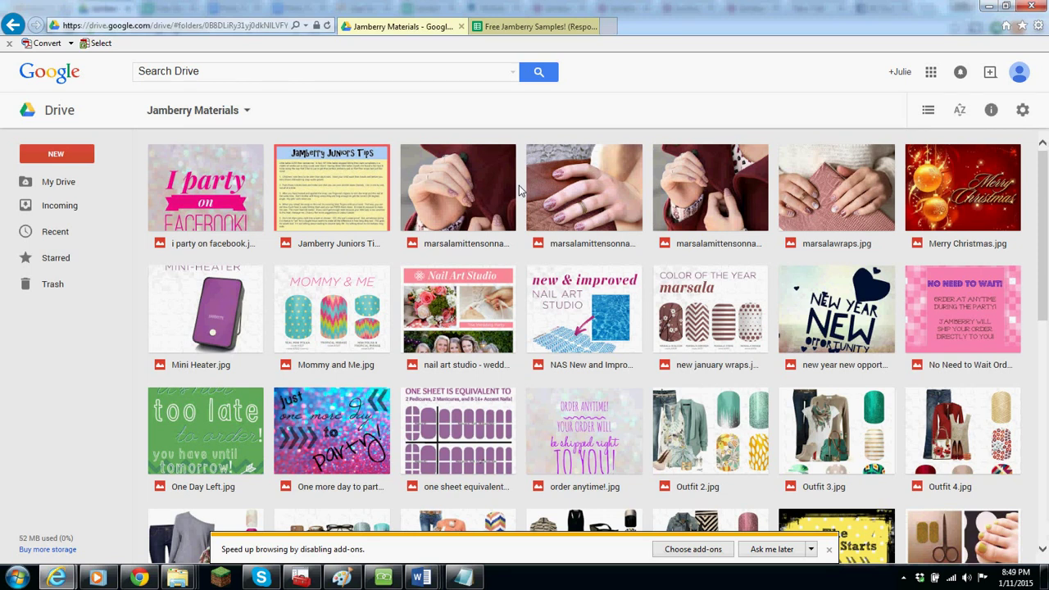
pyautogui.scroll(-10, 519, 189)
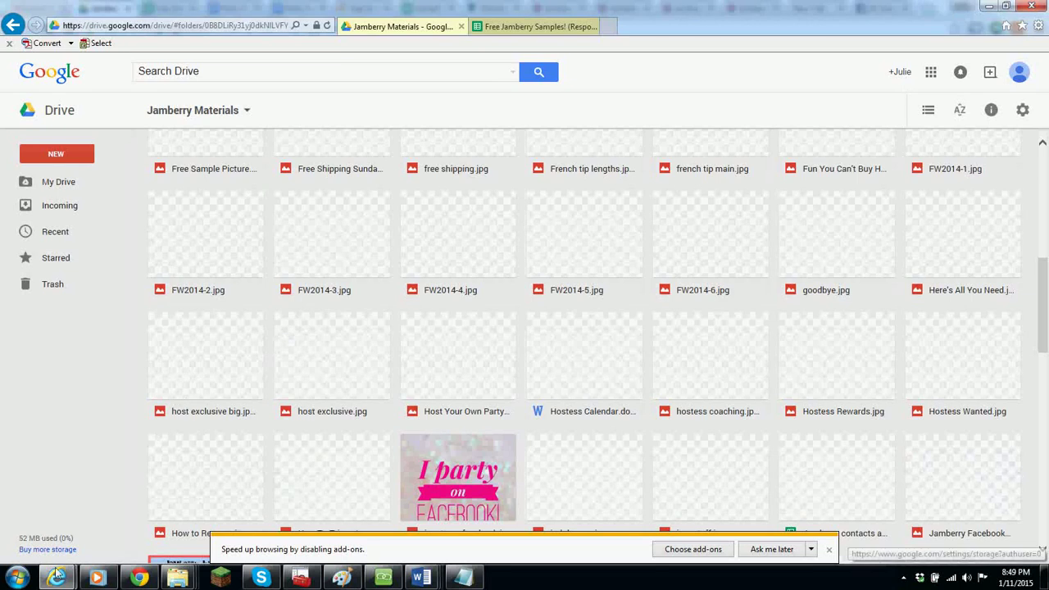
pyautogui.click(139, 578)
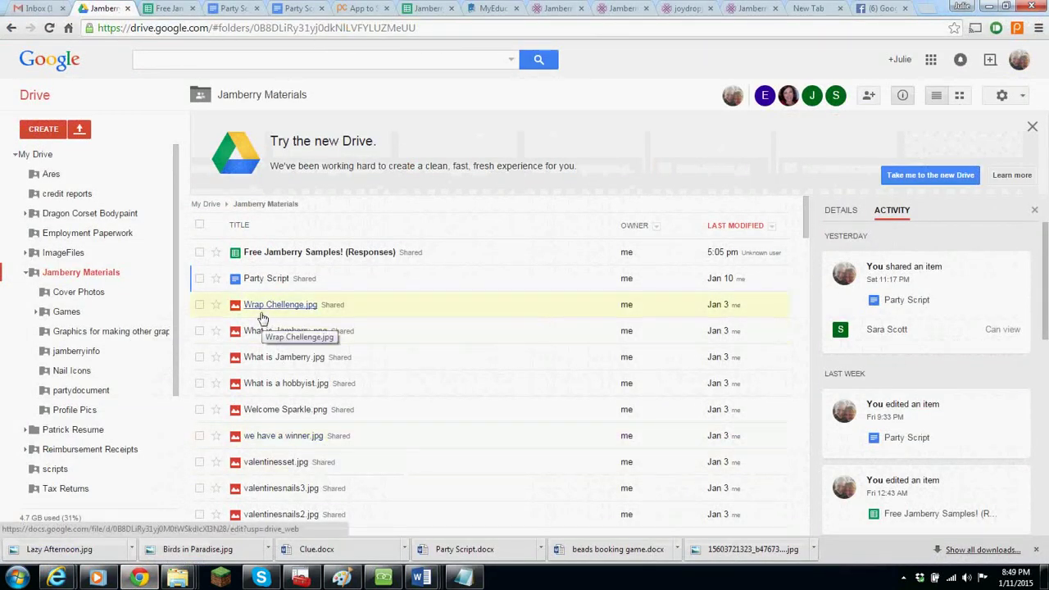
pyautogui.click(80, 129)
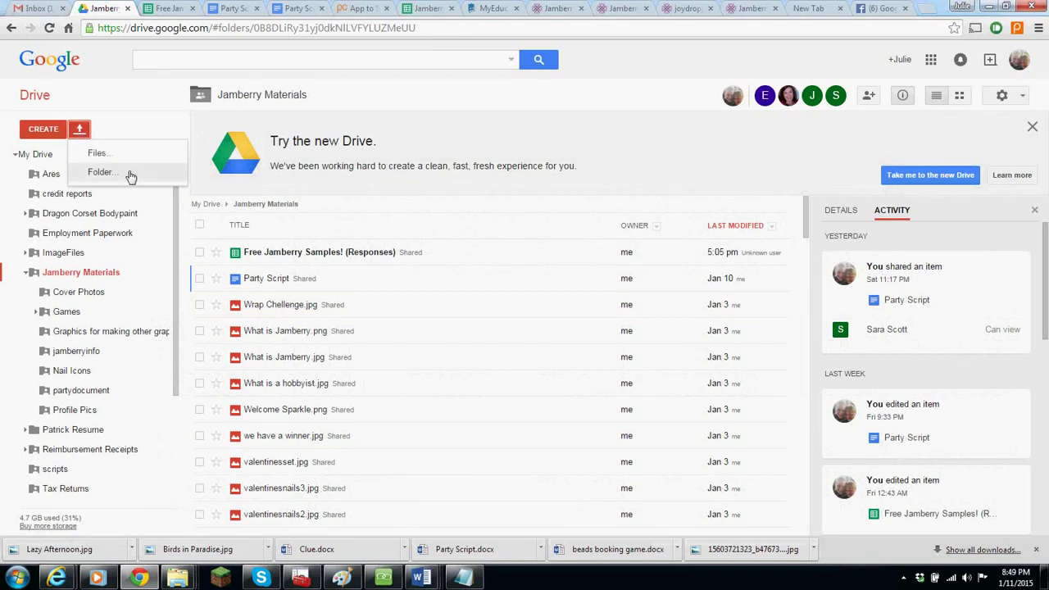
pyautogui.click(100, 172)
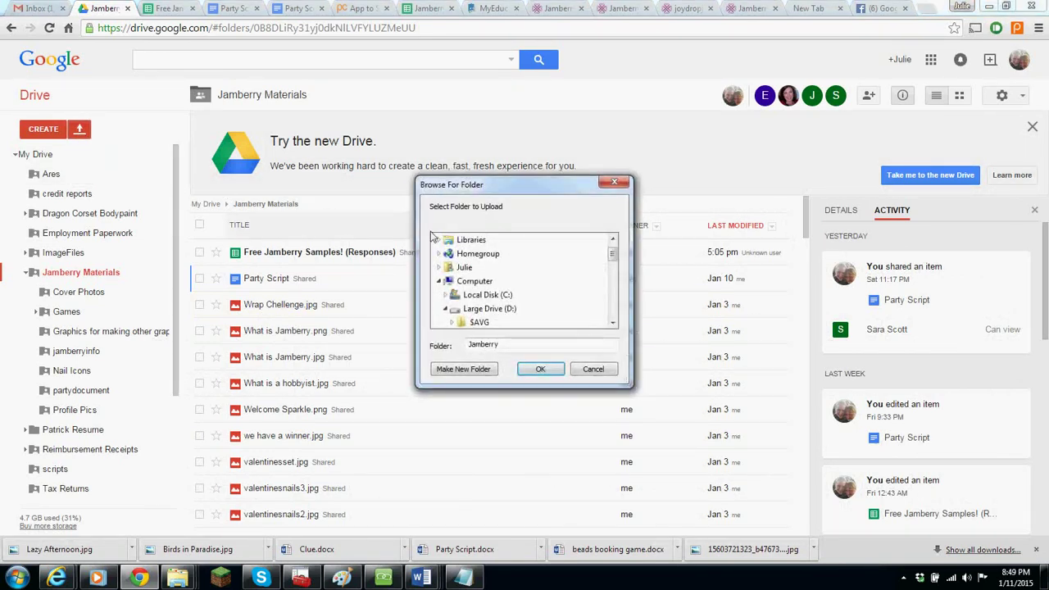
pyautogui.click(615, 301)
pyautogui.click(614, 302)
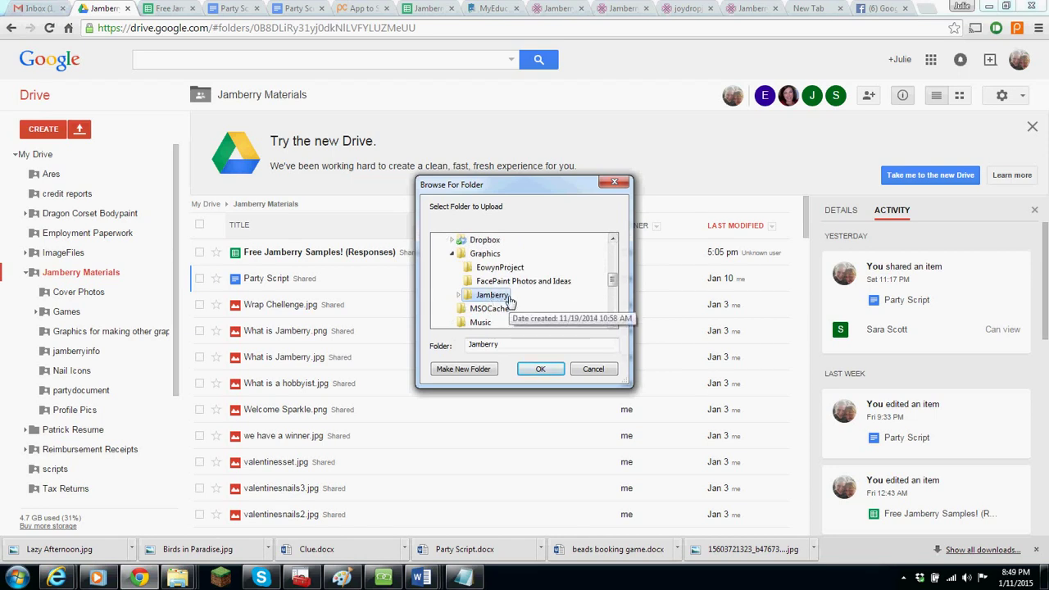
pyautogui.click(594, 370)
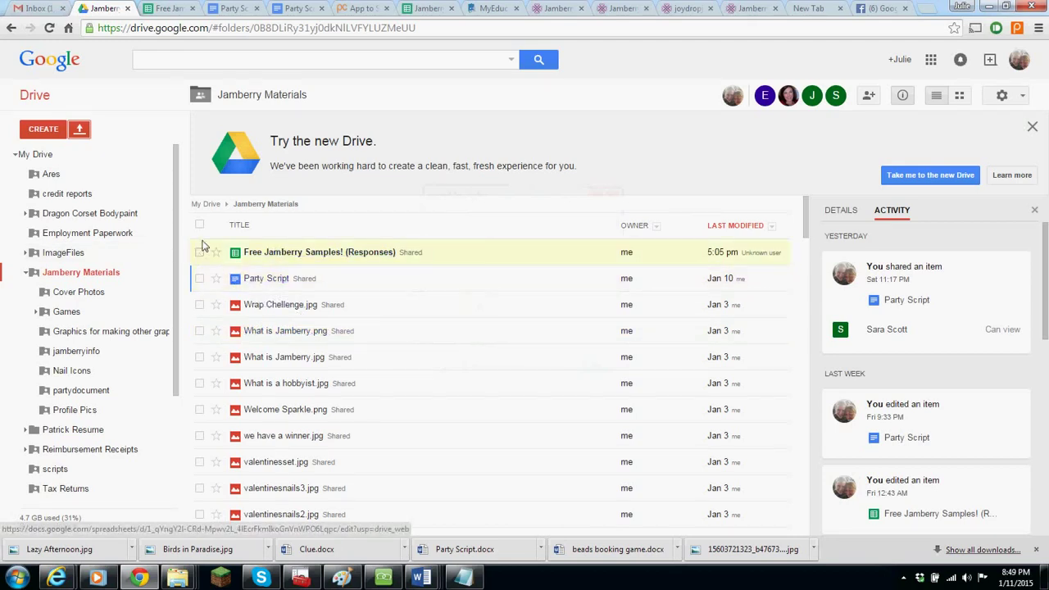
# - Share the folder with the contact's e-mail address, with Can view access
pyautogui.click(871, 97)
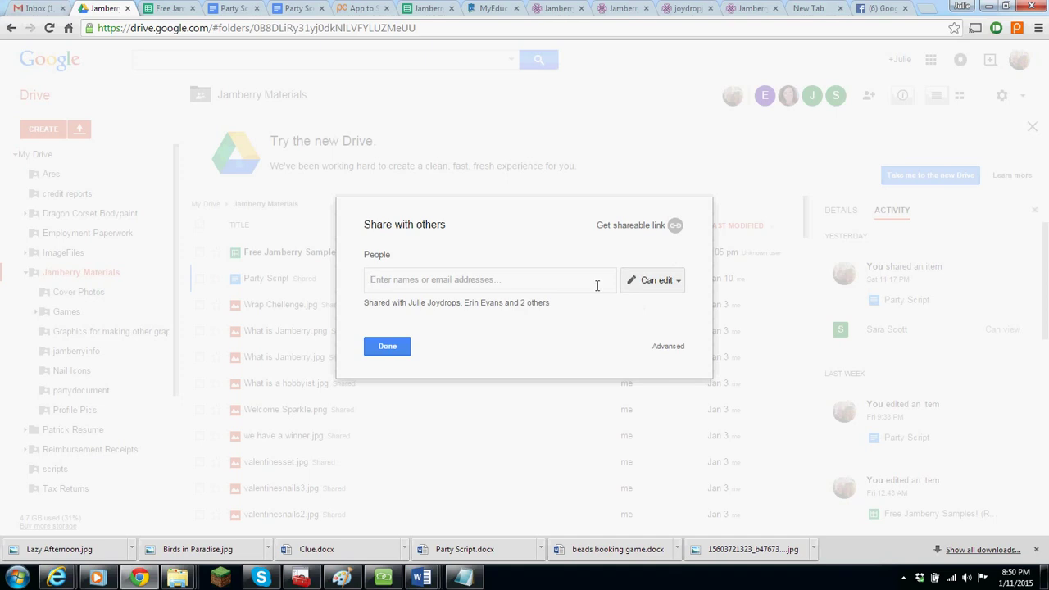
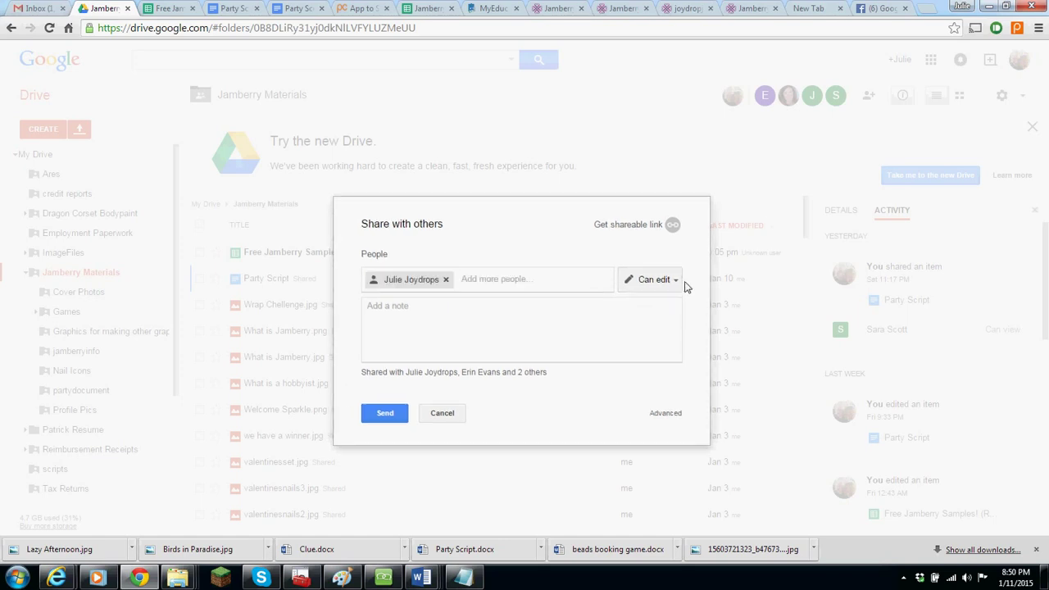
pyautogui.press('Return')
pyautogui.click(677, 283)
pyautogui.click(644, 324)
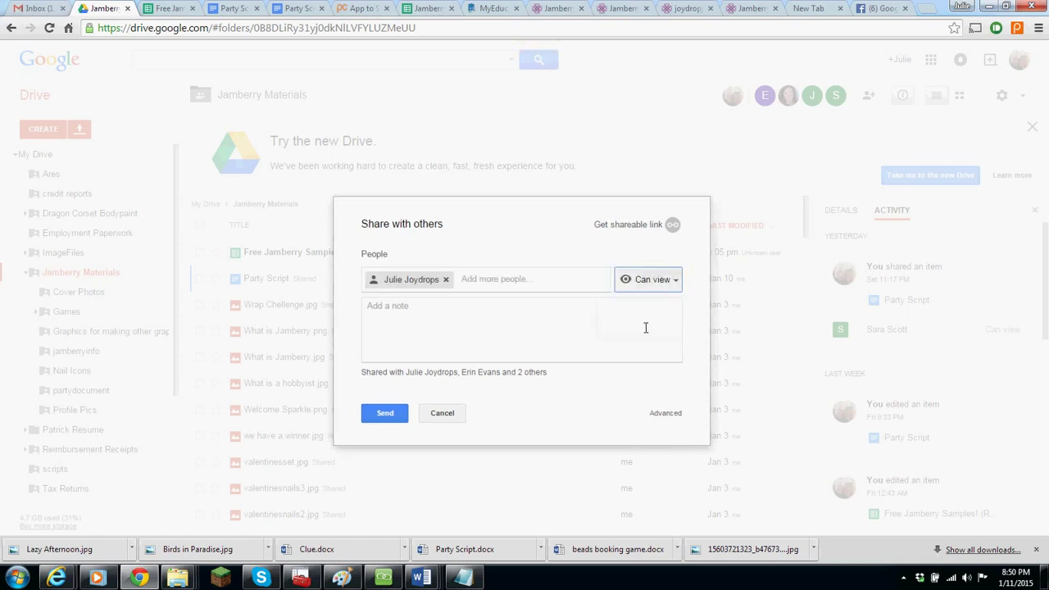
pyautogui.click(391, 418)
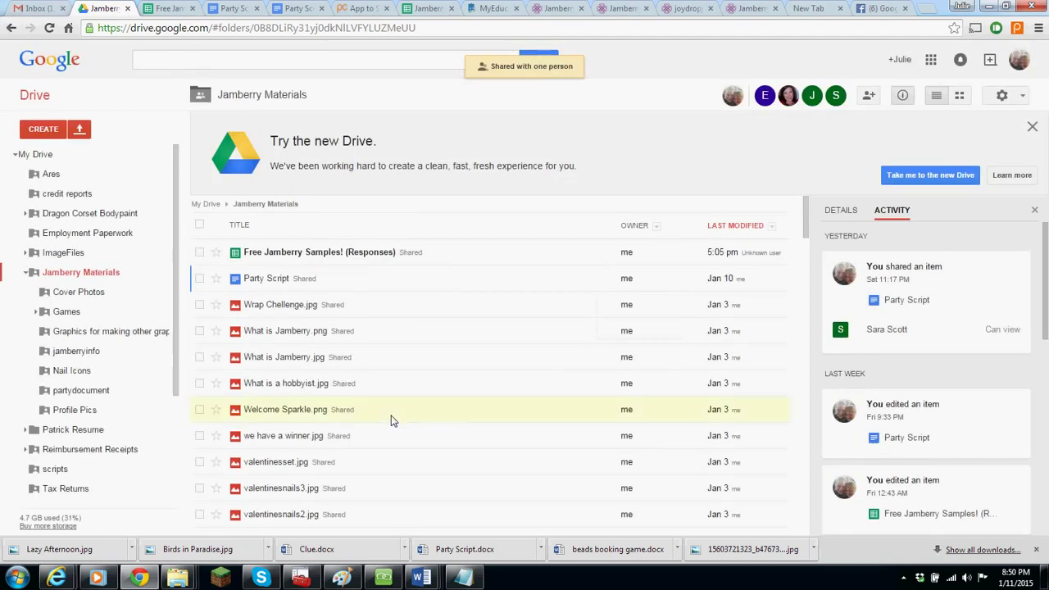
# - Switch from the AnyMeeting panel back to the Free Jamberry Samples! (Responses) spreadsheet window
pyautogui.click(383, 578)
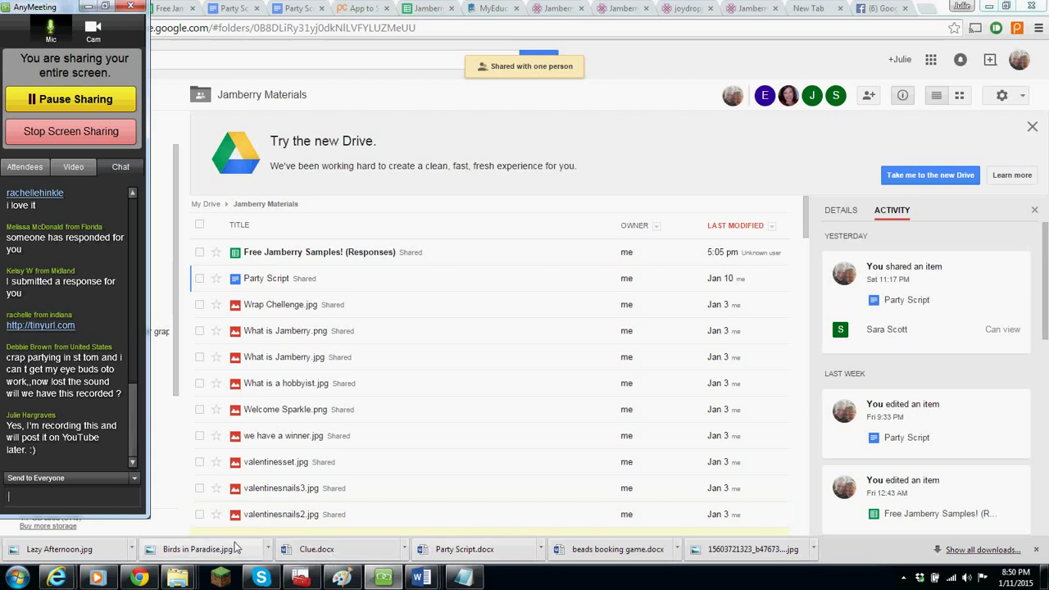
pyautogui.moveTo(139, 576)
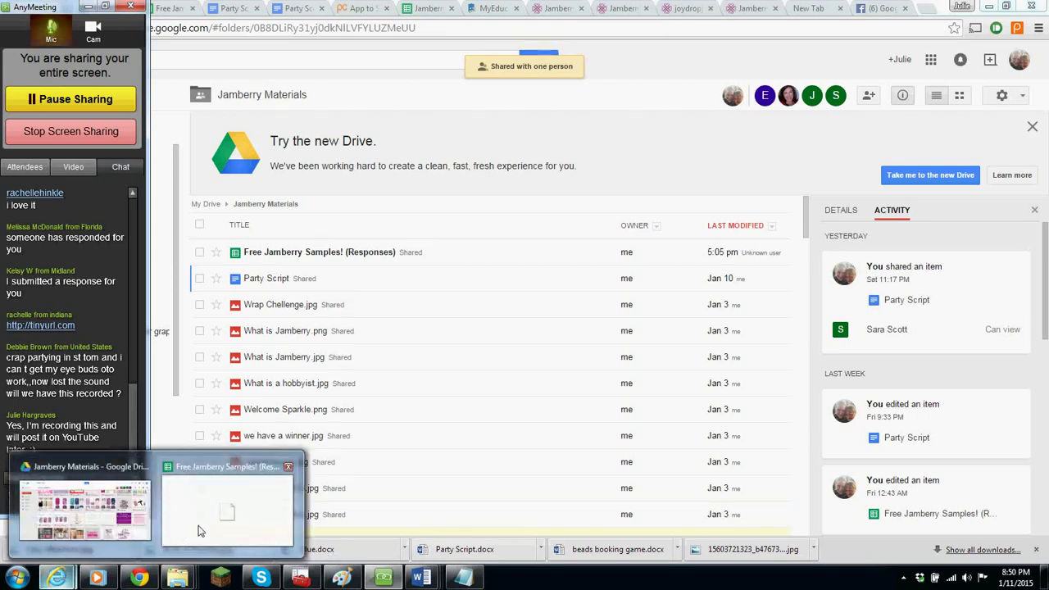
pyautogui.click(199, 528)
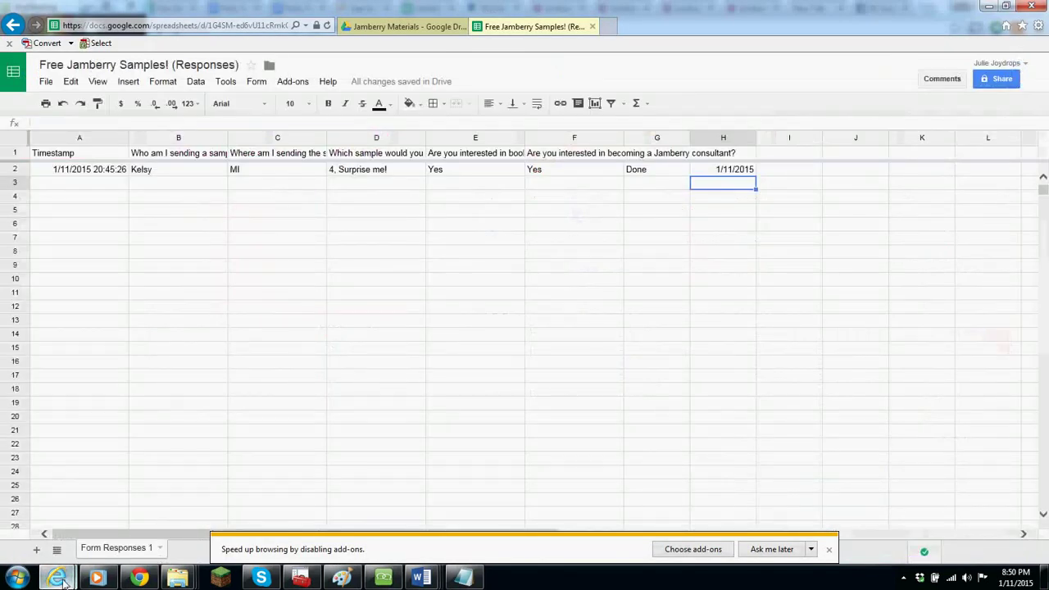
# - Find Jamberry contacts and Party Points in the Jamberry Materials file grid and open it
pyautogui.moveTo(64, 580)
pyautogui.click(92, 517)
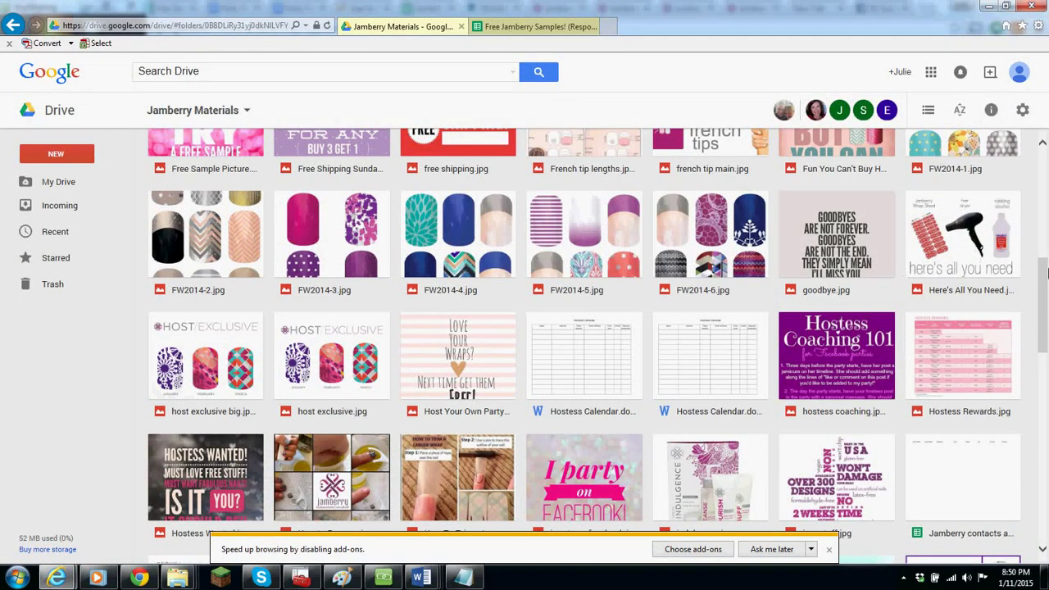
pyautogui.scroll(6, 1045, 221)
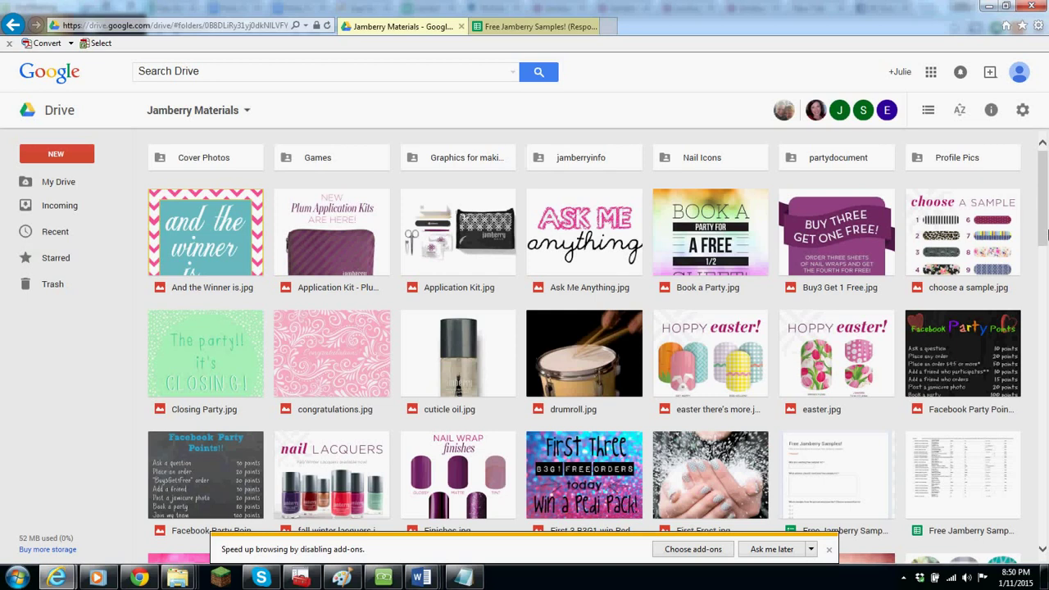
pyautogui.moveTo(1047, 235); pyautogui.dragTo(1044, 387)
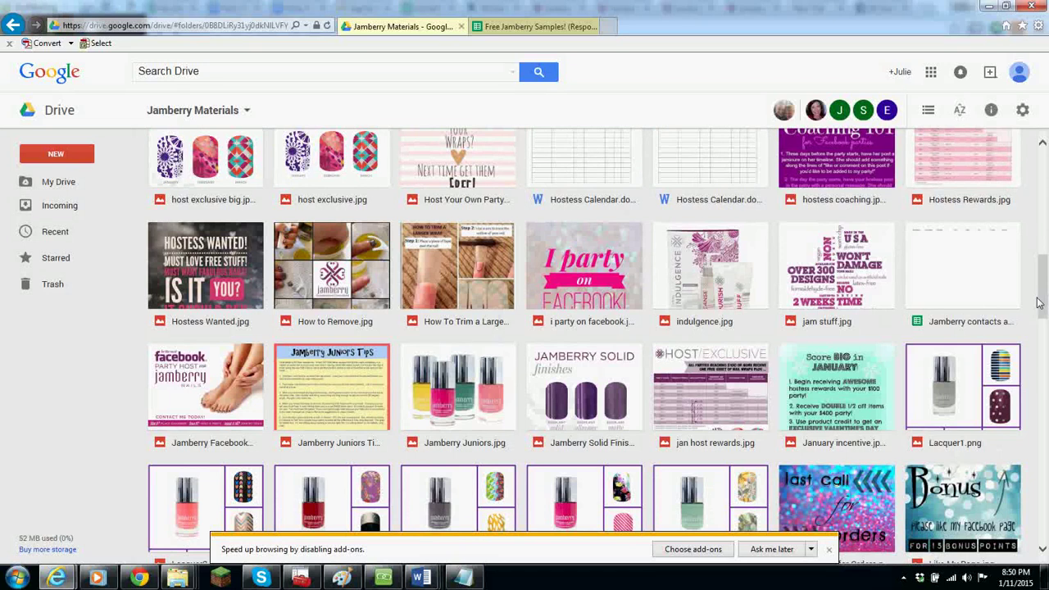
pyautogui.click(951, 280)
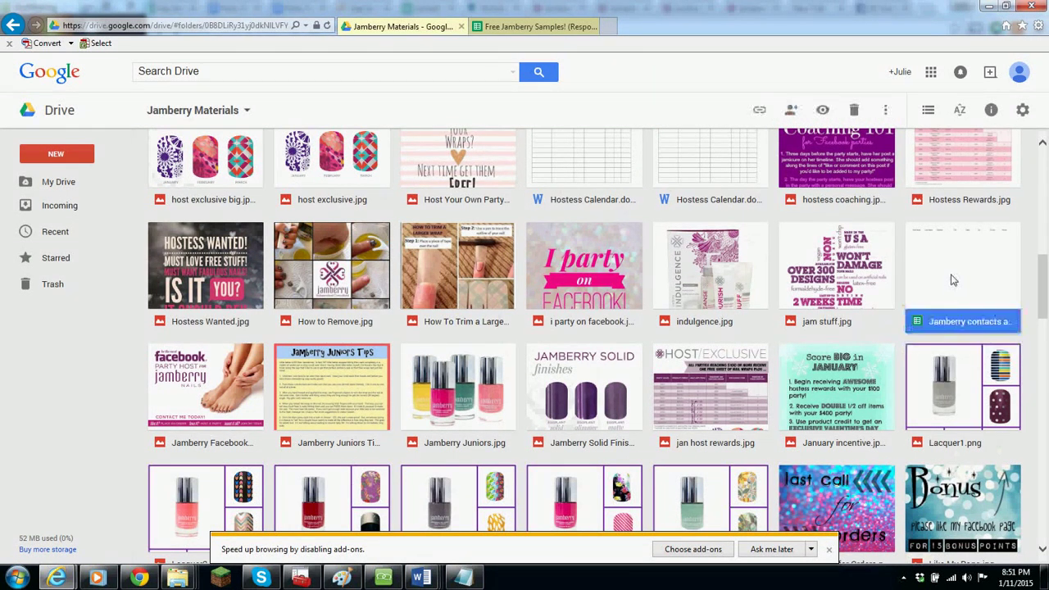
pyautogui.doubleClick(951, 280)
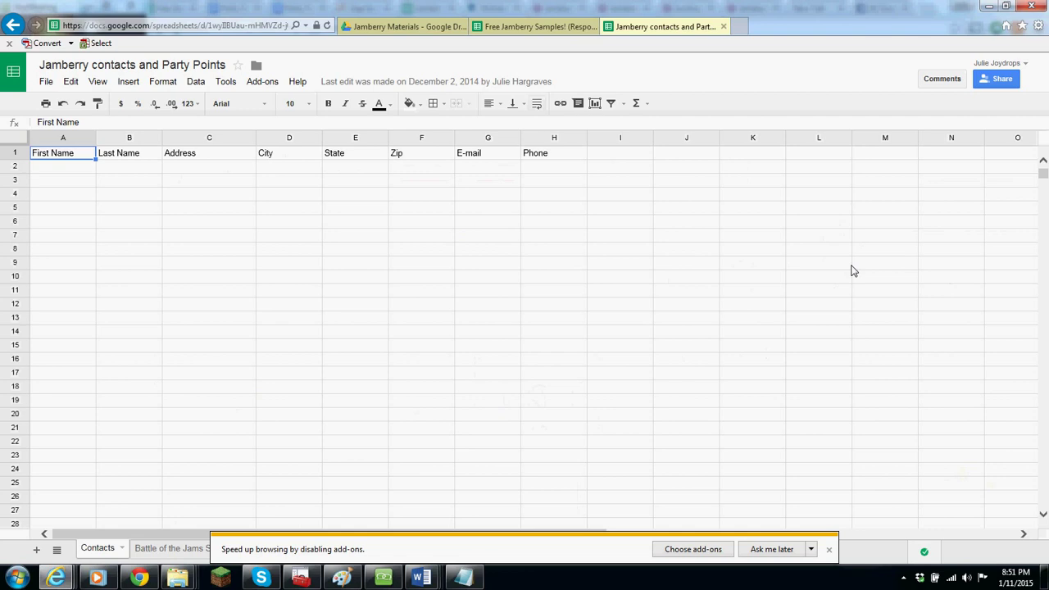
# - Dismiss the add-ons notice and move from the Battle of the Jams Scorecard to the Party Points sheet
pyautogui.click(828, 550)
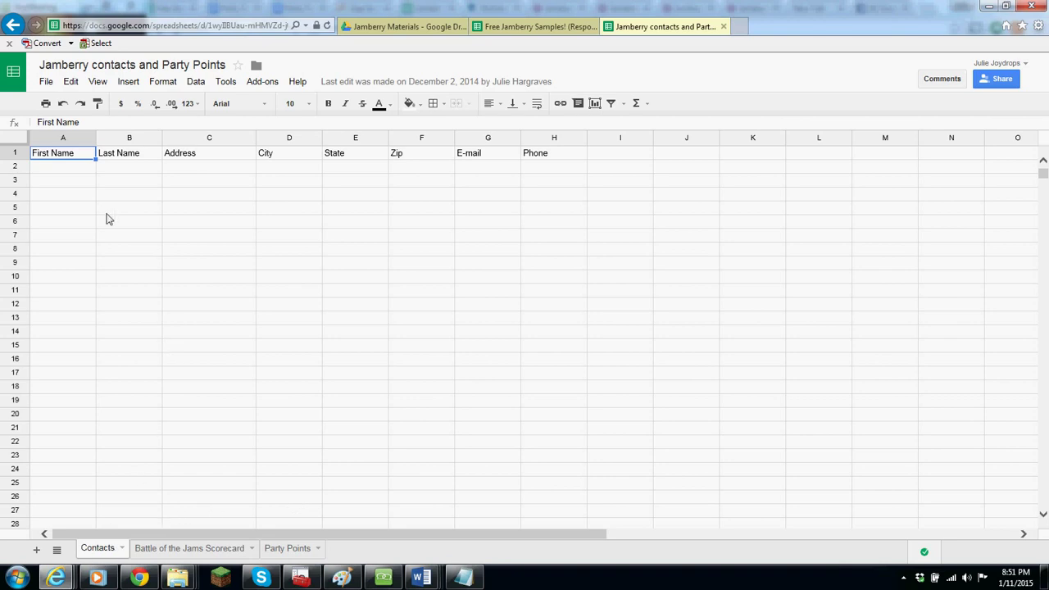
pyautogui.click(72, 168)
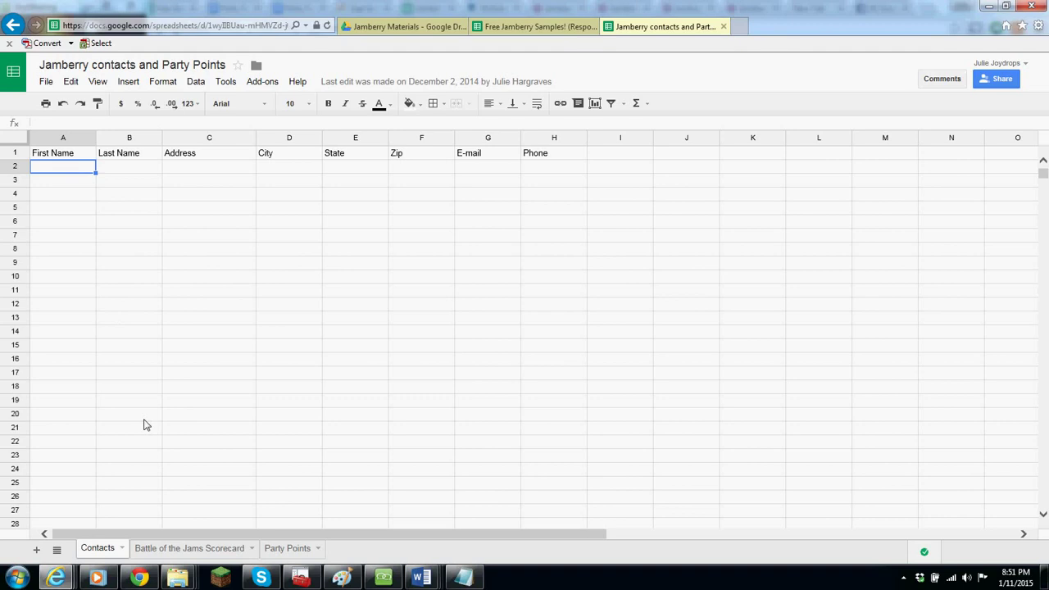
pyautogui.click(192, 554)
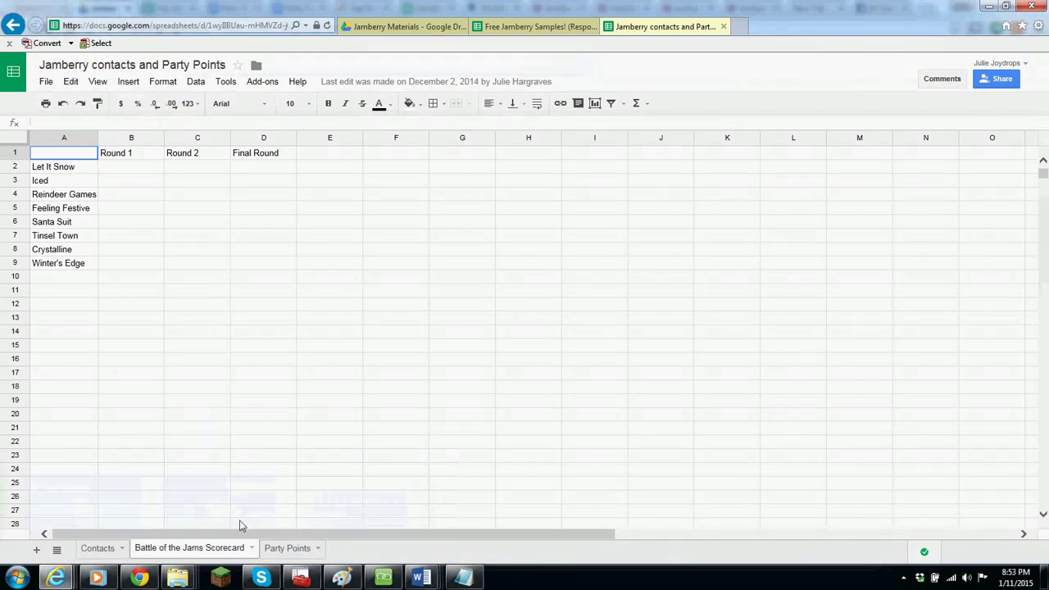
pyautogui.click(297, 550)
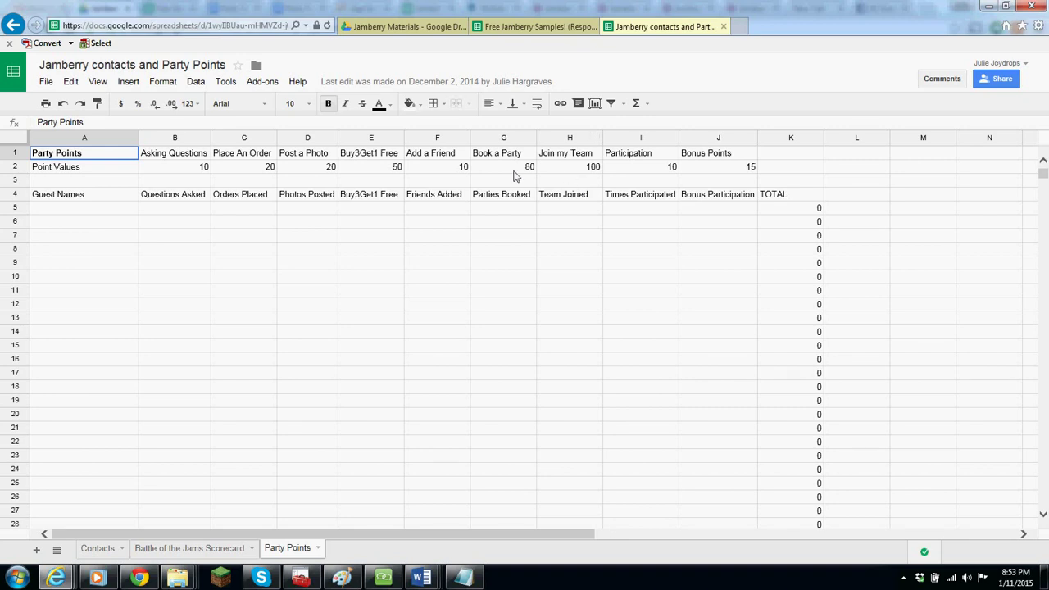
# - Enter point values 15 for Asking Questions and 25 for Place An Order
pyautogui.click(181, 172)
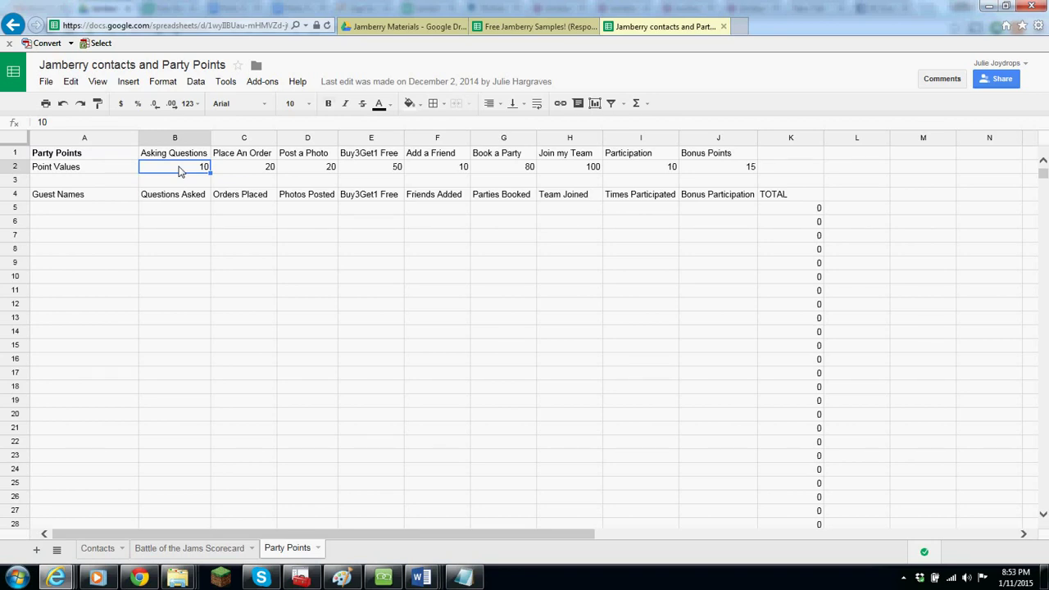
pyautogui.write('15')
pyautogui.press('Tab')
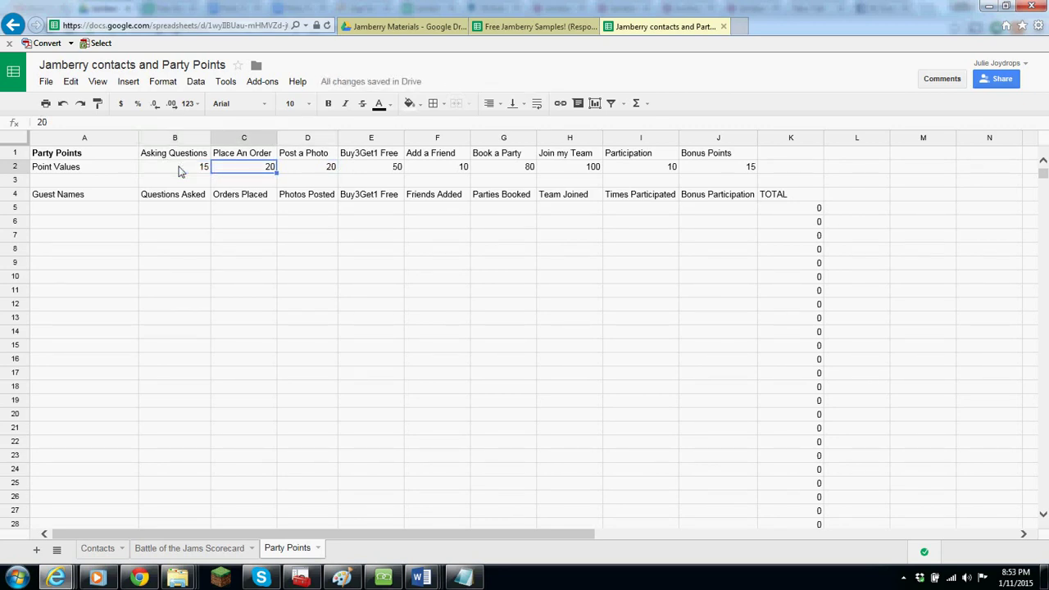
pyautogui.write('25')
pyautogui.press('Return')
# - Record Guest 1's activity: 1 question asked, 1 party booked, 2 photos posted
pyautogui.press('Down')
pyautogui.press('Down')
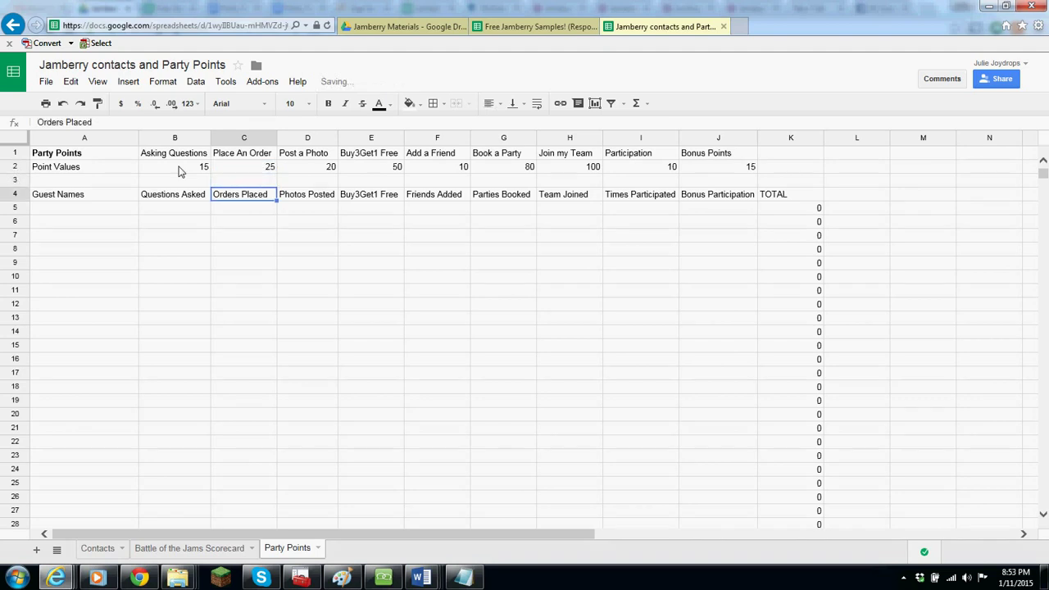
pyautogui.press('Left')
pyautogui.press('Left')
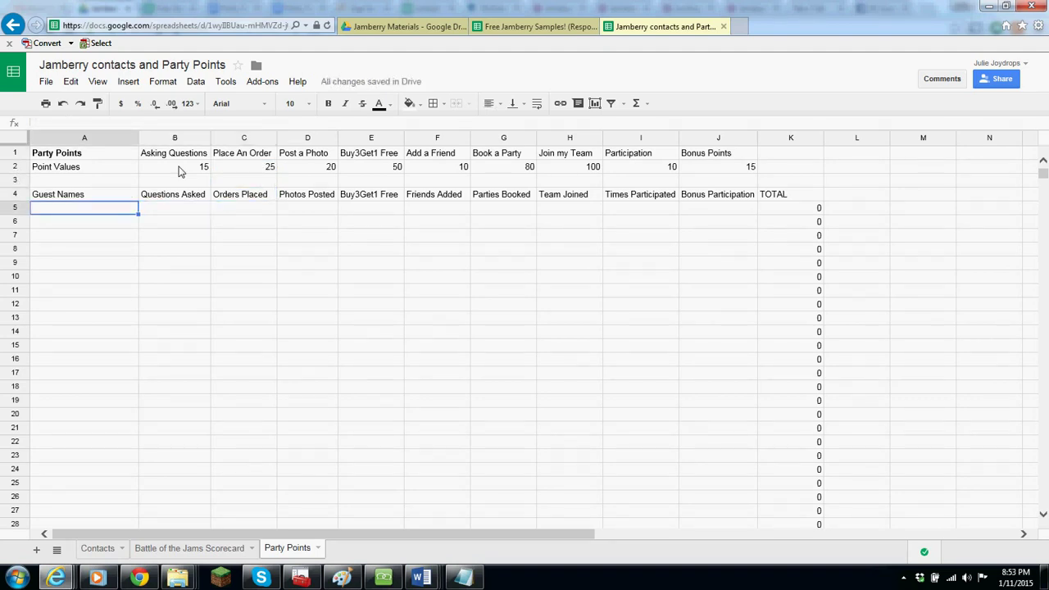
pyautogui.write('G')
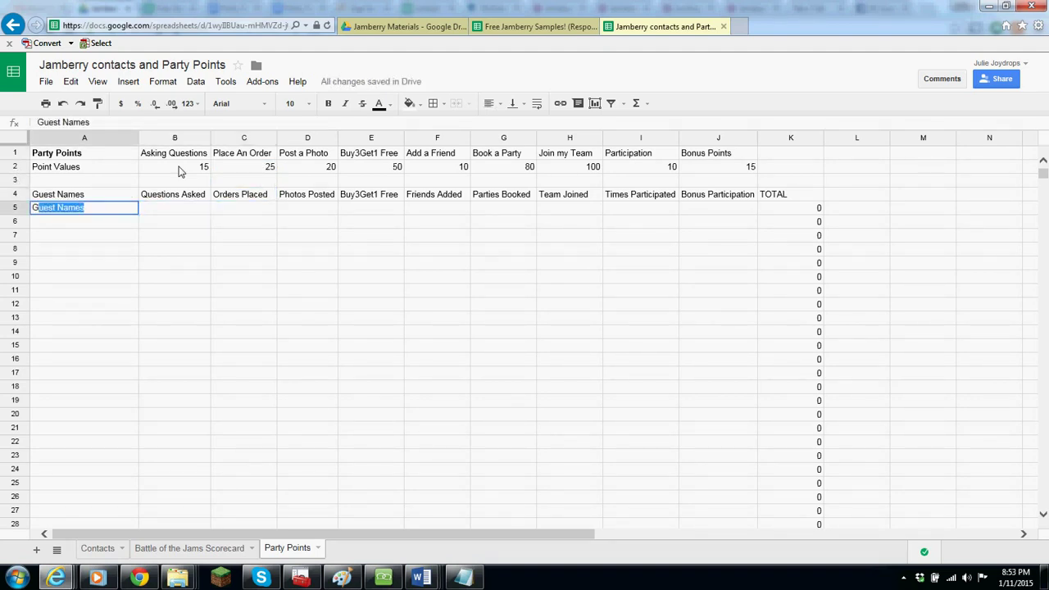
pyautogui.write('uest 1')
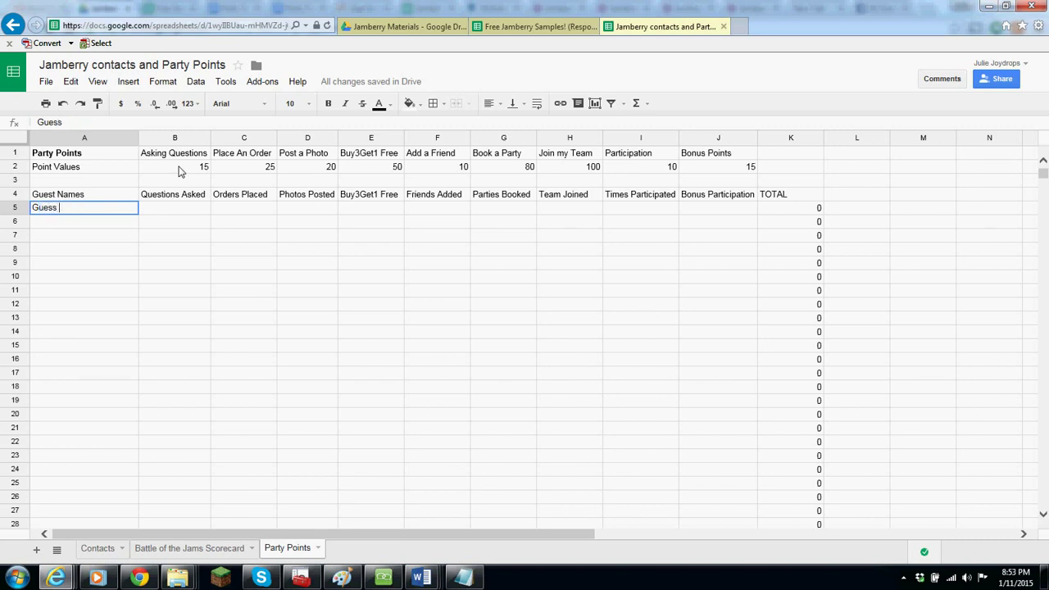
pyautogui.press('Tab')
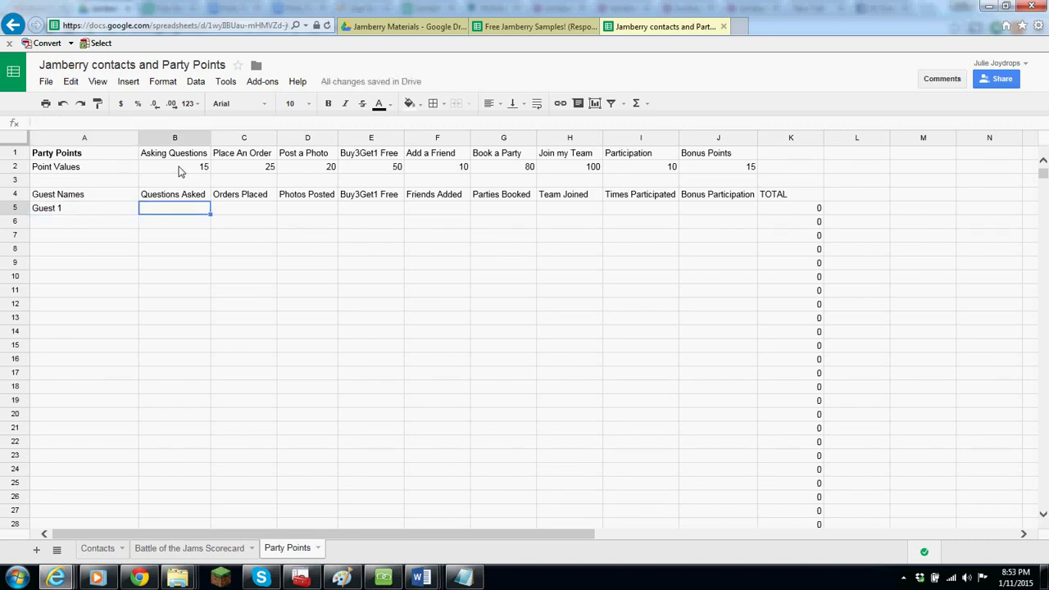
pyautogui.write('1')
pyautogui.press('Return')
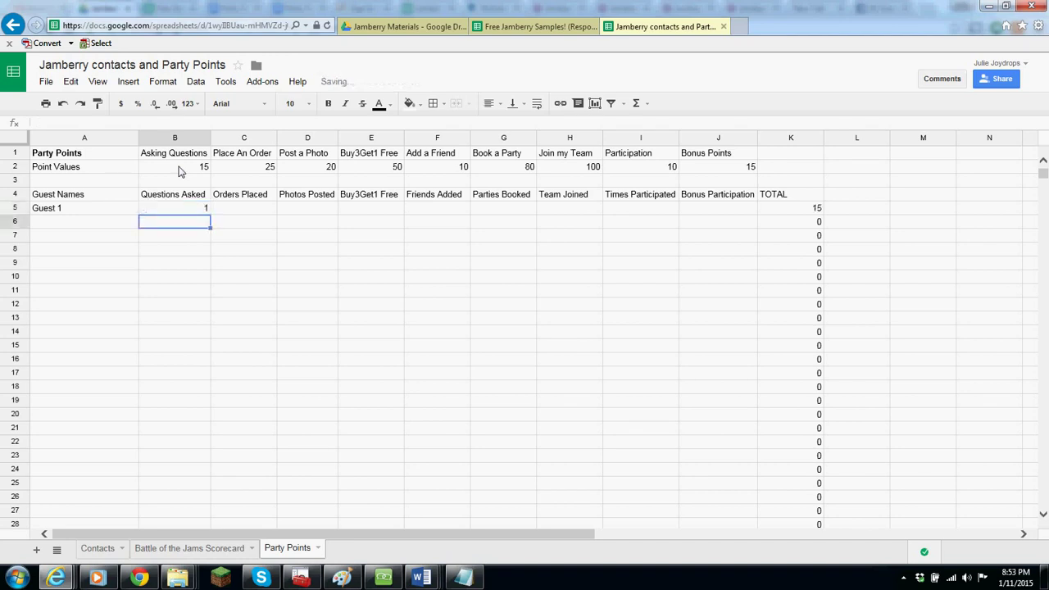
pyautogui.press('Right')
pyautogui.press('Right')
pyautogui.press('Right')
pyautogui.press('Right')
pyautogui.press('Right')
pyautogui.press('Right')
pyautogui.press('Right')
pyautogui.press('Right')
pyautogui.press('Right')
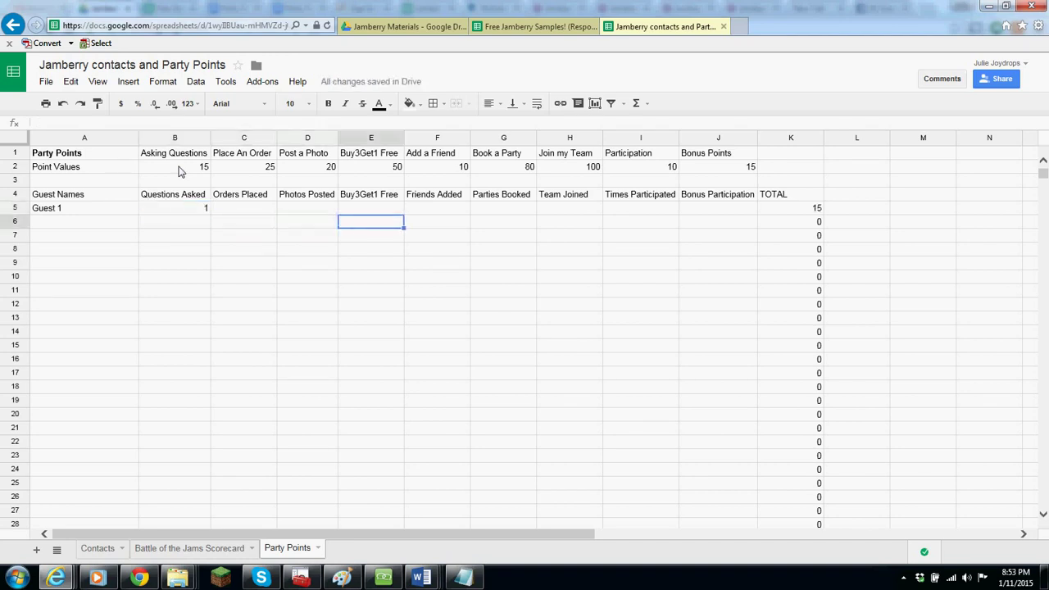
pyautogui.press('Up')
pyautogui.press('Left')
pyautogui.press('Left')
pyautogui.press('Left')
pyautogui.press('Left')
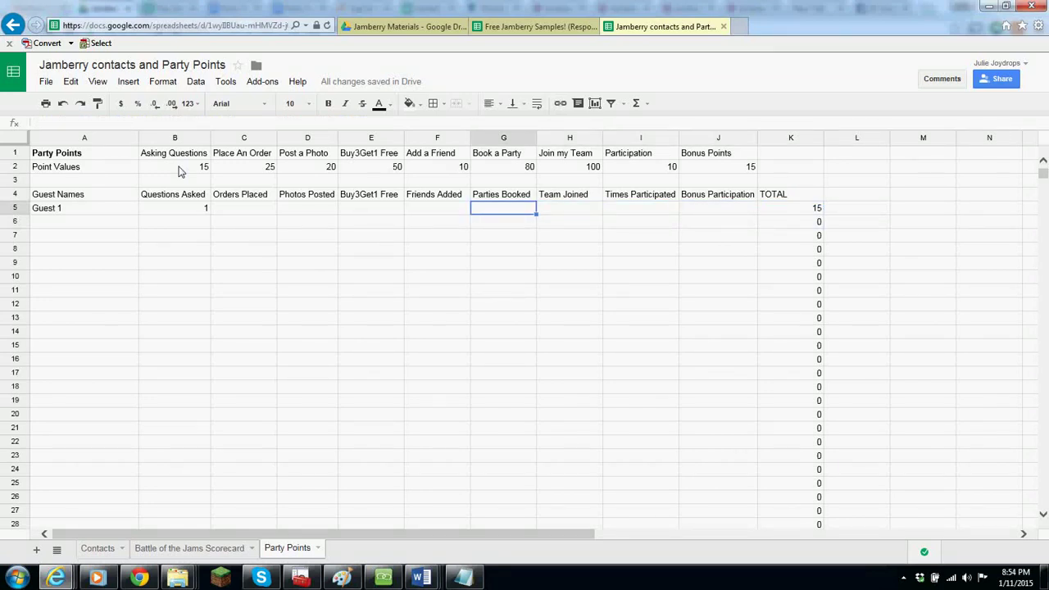
pyautogui.press('Return')
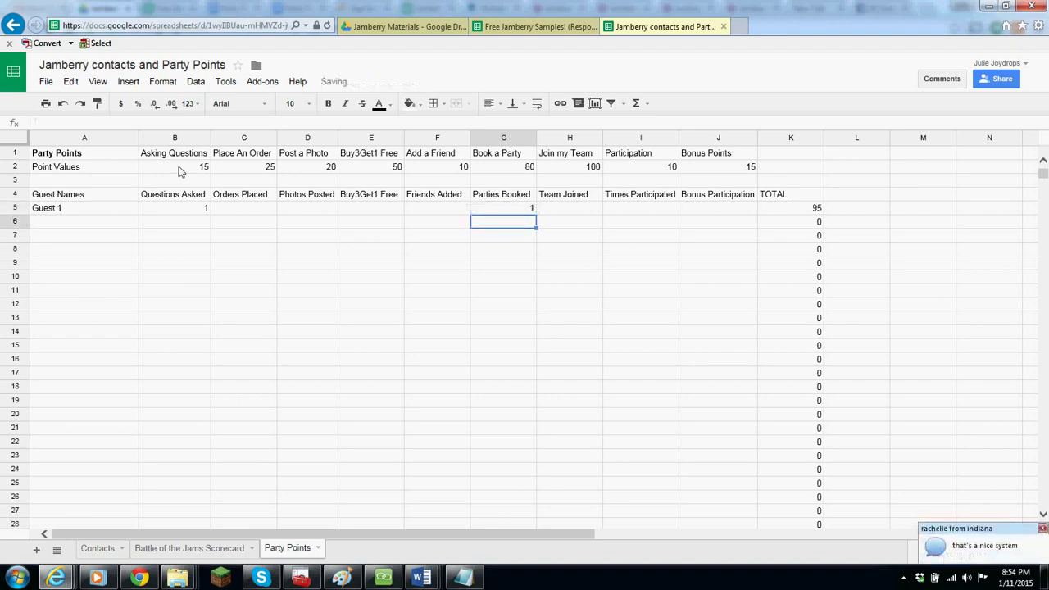
pyautogui.press('Up')
pyautogui.press('Left')
pyautogui.press('Down')
pyautogui.press('Left')
pyautogui.press('Left')
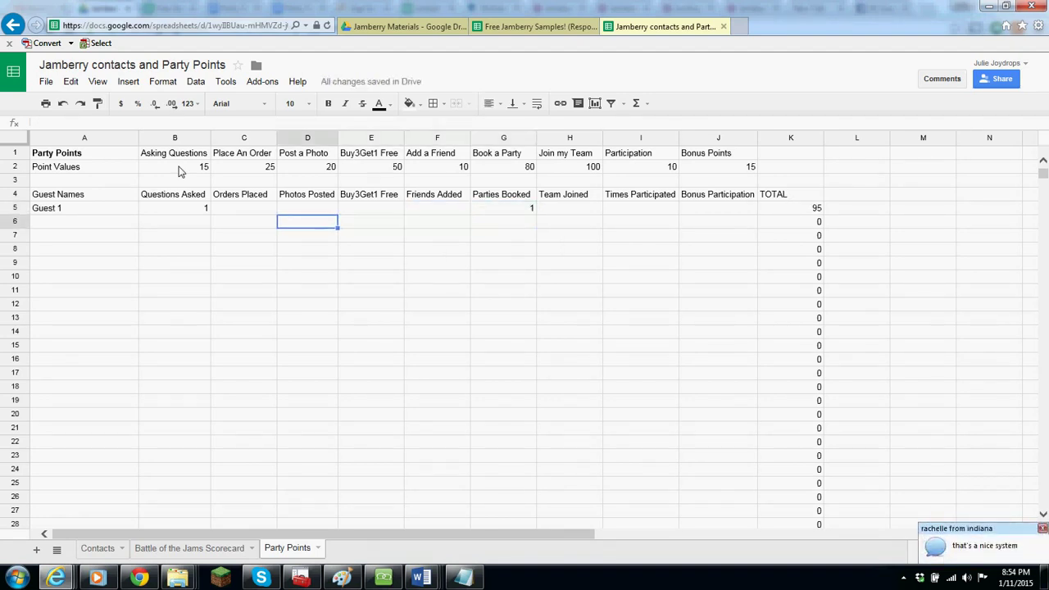
pyautogui.press('Up')
pyautogui.write('2')
pyautogui.press('Return')
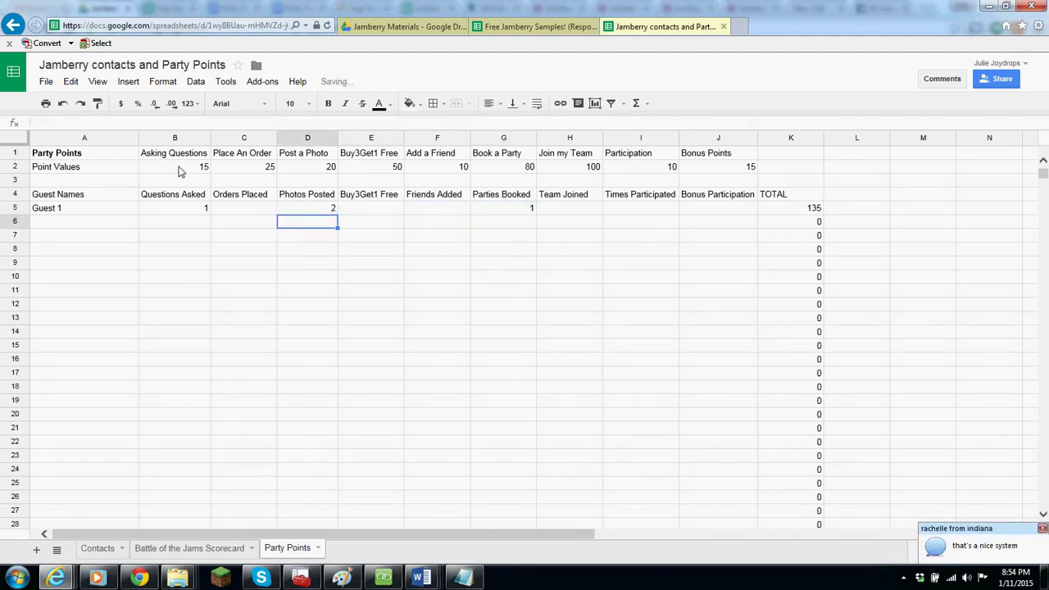
pyautogui.press('Up')
pyautogui.press('Up')
pyautogui.press('Up')
pyautogui.press('Up')
pyautogui.press('Down')
pyautogui.press('Down')
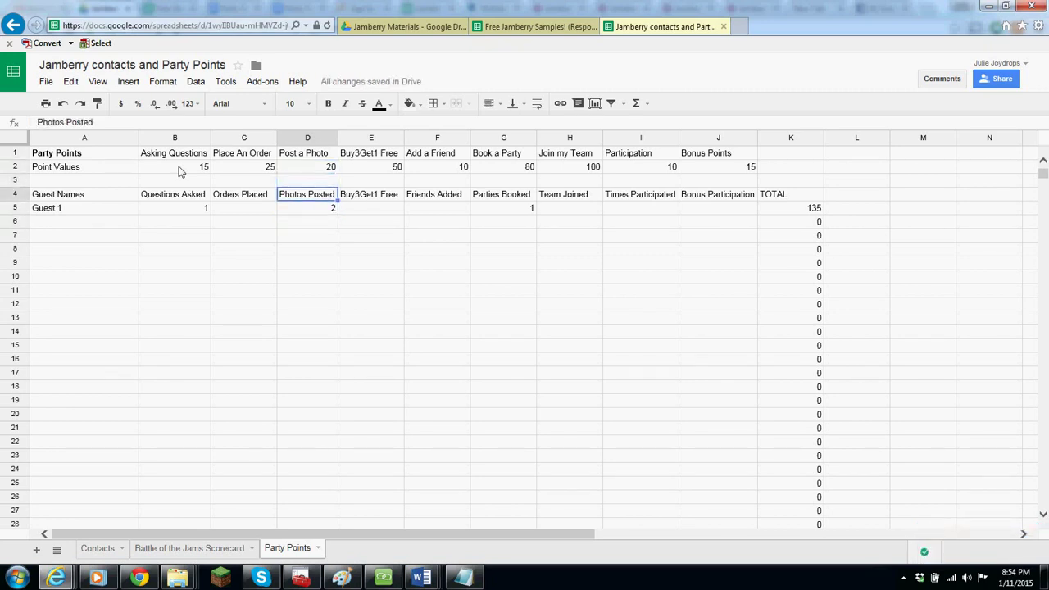
pyautogui.press('Down')
pyautogui.press('Right')
pyautogui.press('Right')
pyautogui.press('Right')
pyautogui.press('Right')
pyautogui.press('Right')
pyautogui.press('Right')
pyautogui.press('Right')
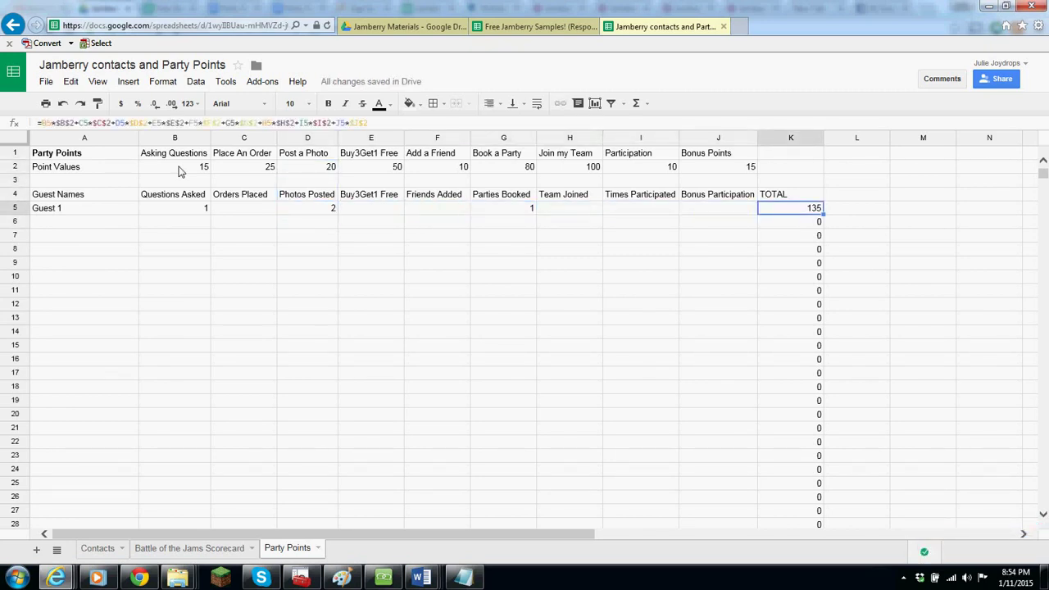
# - Name A5:A6 Guest 1 and Guest 2, giving Guest 2 1 team joined and 2 parties booked
pyautogui.press('Left')
pyautogui.press('Left')
pyautogui.press('Left')
pyautogui.press('Left')
pyautogui.press('Left')
pyautogui.press('Left')
pyautogui.press('Left')
pyautogui.press('Left')
pyautogui.press('Left')
pyautogui.press('Left')
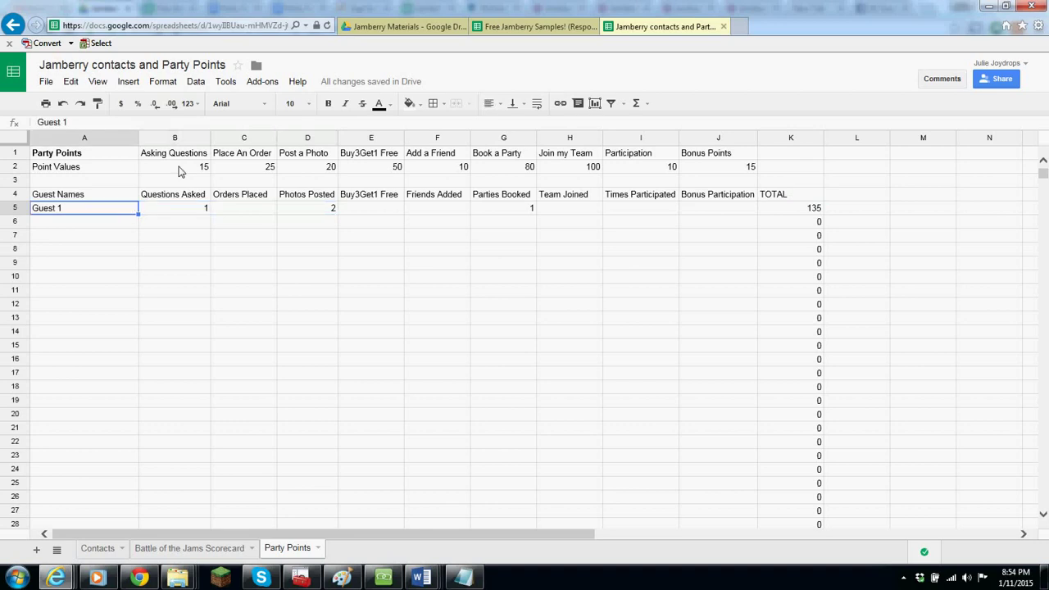
pyautogui.write('Gue')
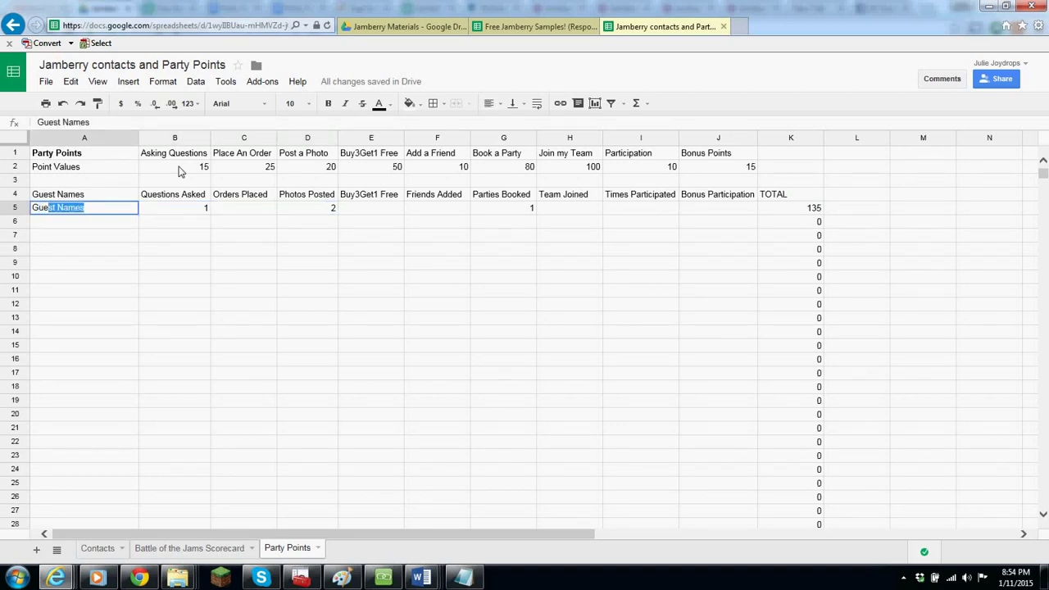
pyautogui.write('st 1')
pyautogui.press('Return')
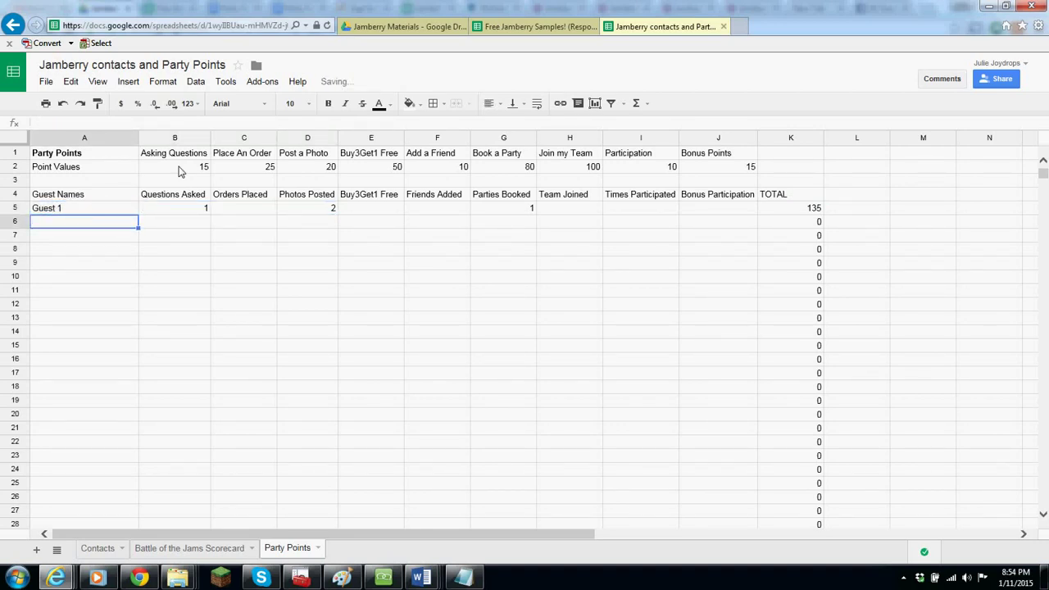
pyautogui.write('Guest 2')
pyautogui.press('Return')
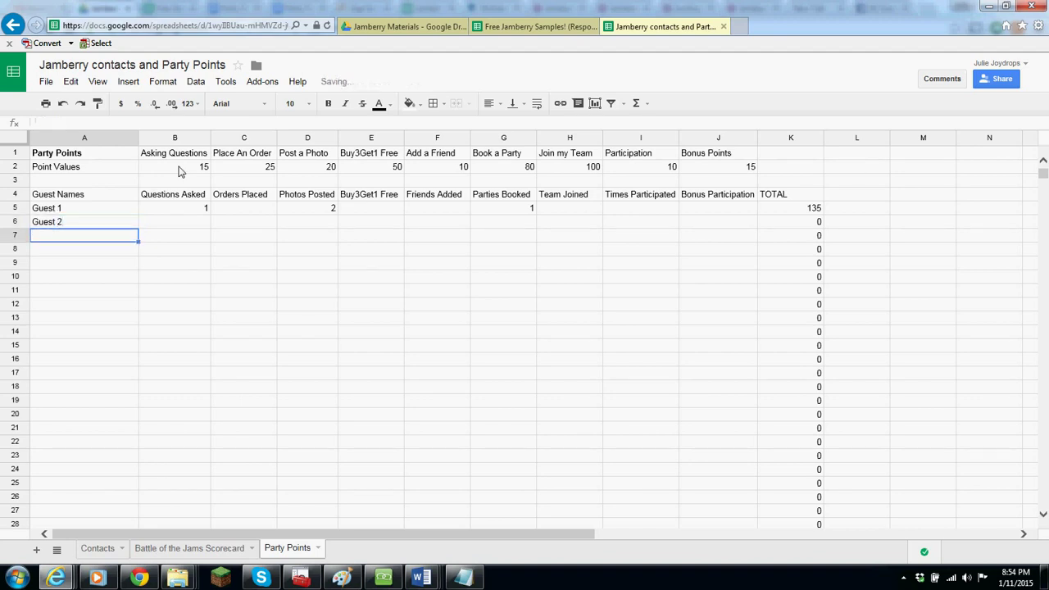
pyautogui.press('Up')
pyautogui.press('Right')
pyautogui.press('Right')
pyautogui.press('Right')
pyautogui.press('Right')
pyautogui.press('Right')
pyautogui.press('Right')
pyautogui.press('Right')
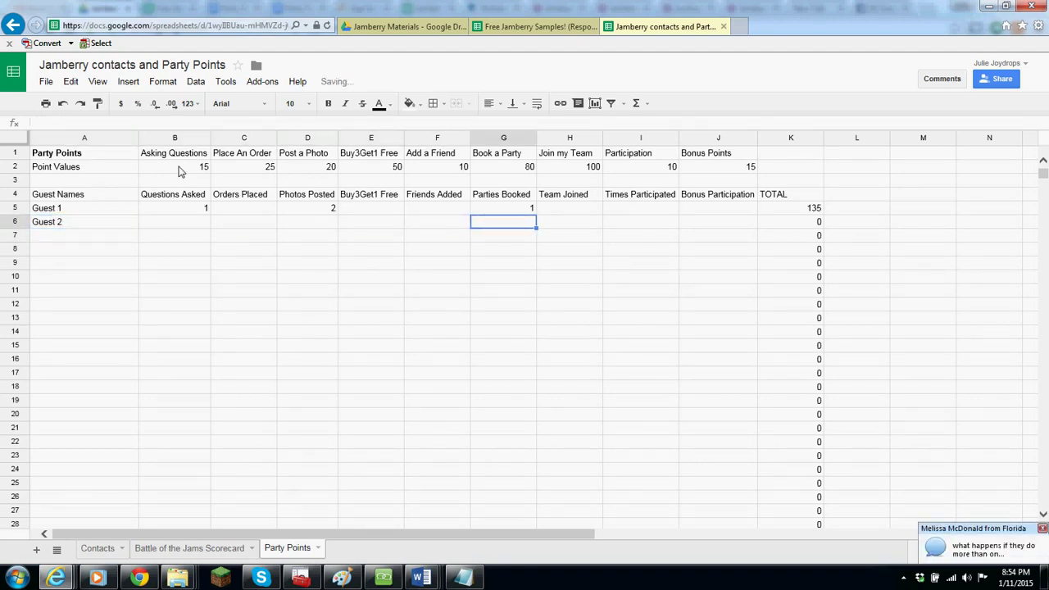
pyautogui.write('1')
pyautogui.press('Left')
pyautogui.write('2')
pyautogui.press('Left')
pyautogui.press('Left')
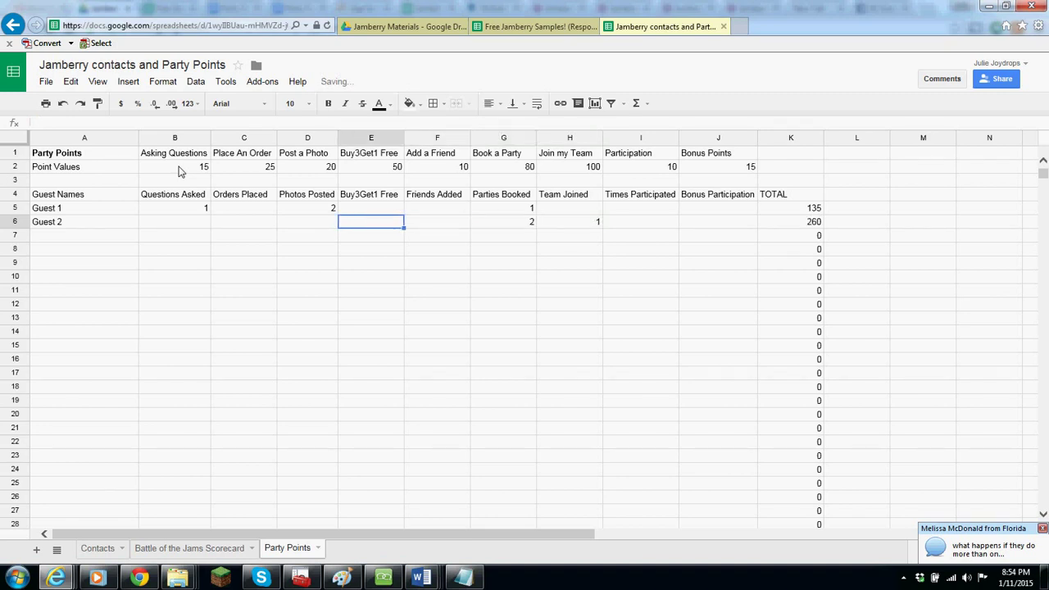
# - Sort guest rows 5–6 by the TOTAL column K, Z→A, so Guest 2 (260) leads
pyautogui.click(18, 208)
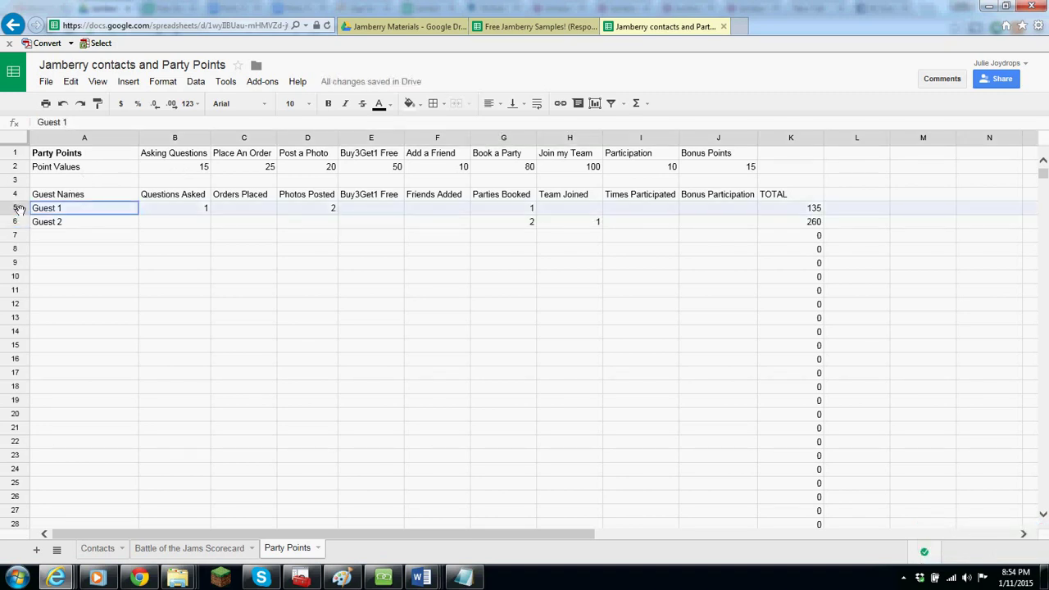
pyautogui.moveTo(18, 222); pyautogui.dragTo(18, 222)
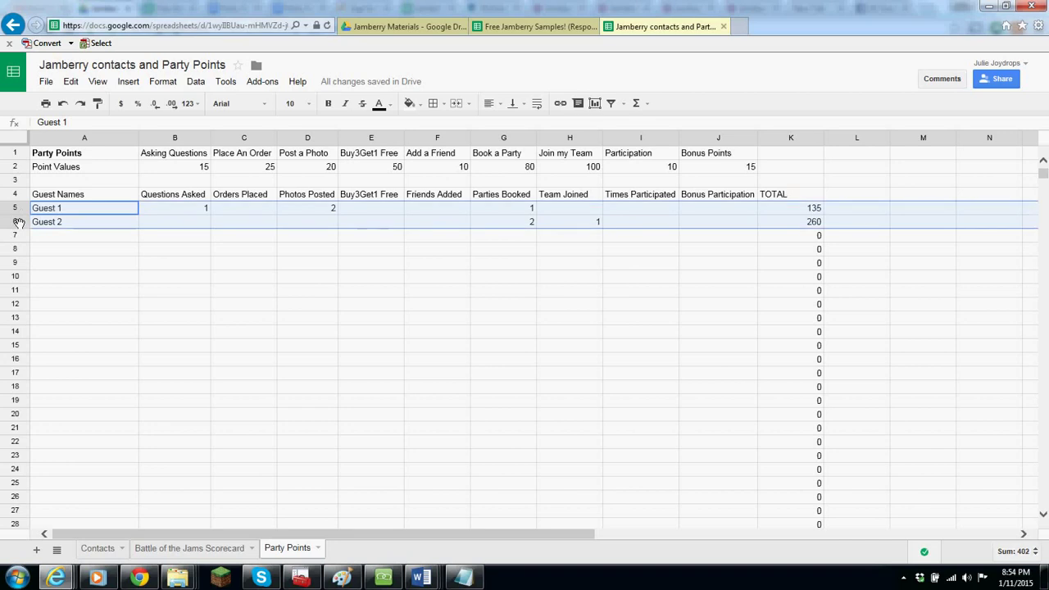
pyautogui.click(195, 82)
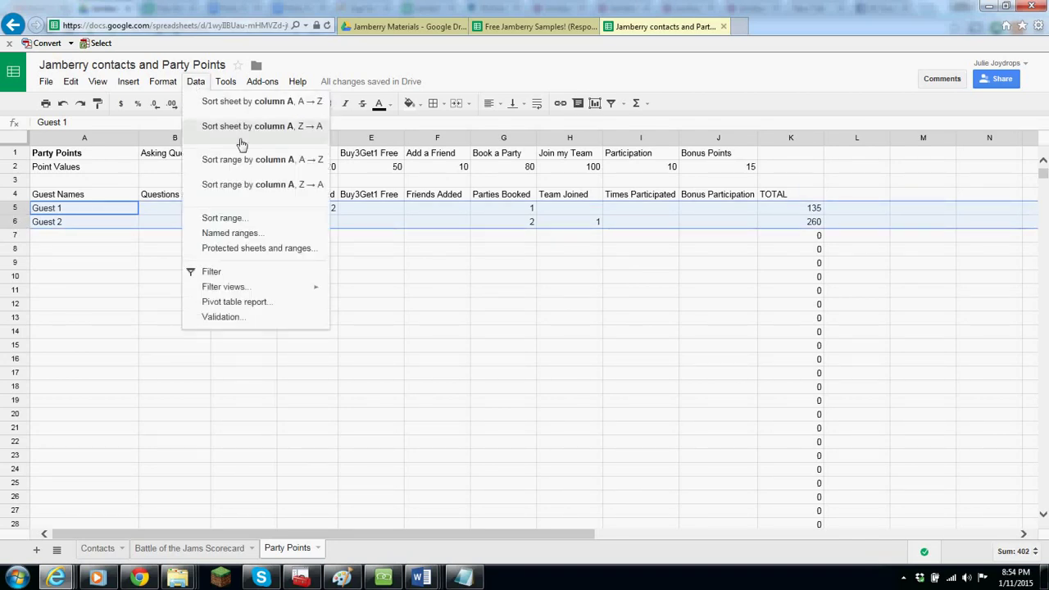
pyautogui.click(223, 218)
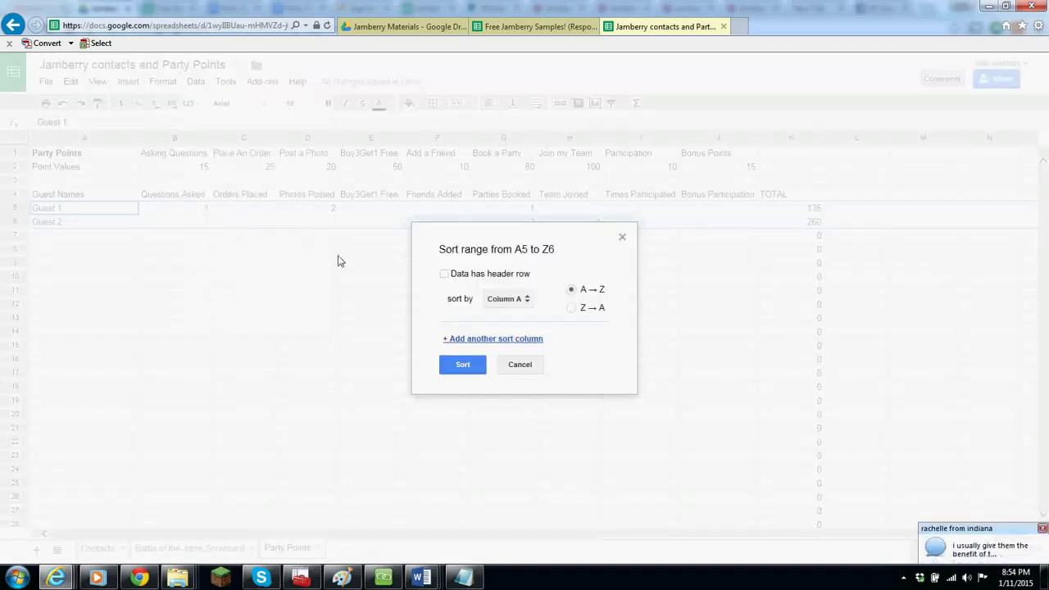
pyautogui.click(525, 300)
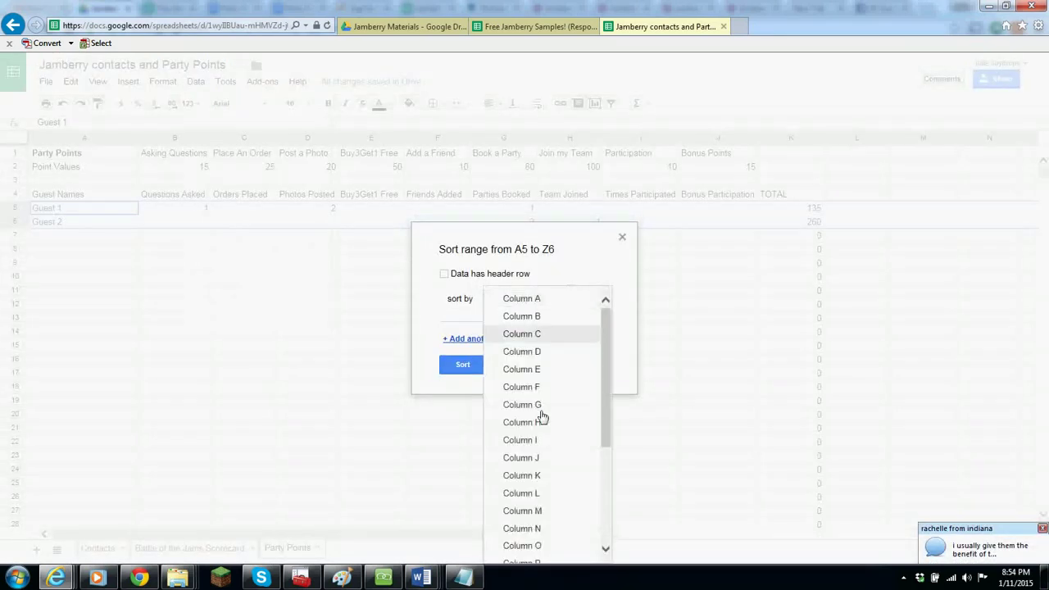
pyautogui.click(544, 495)
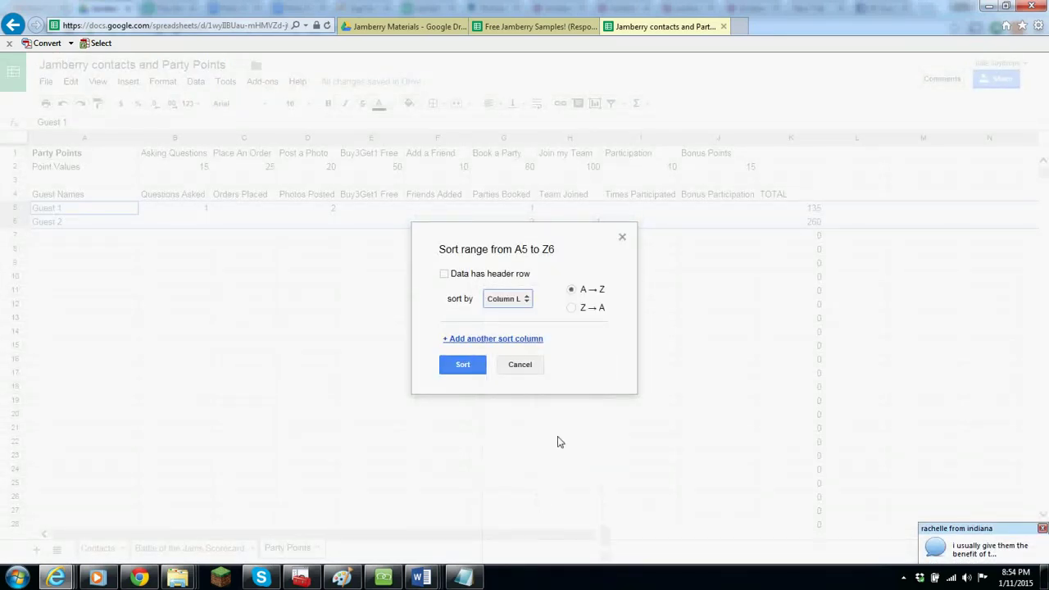
pyautogui.click(524, 300)
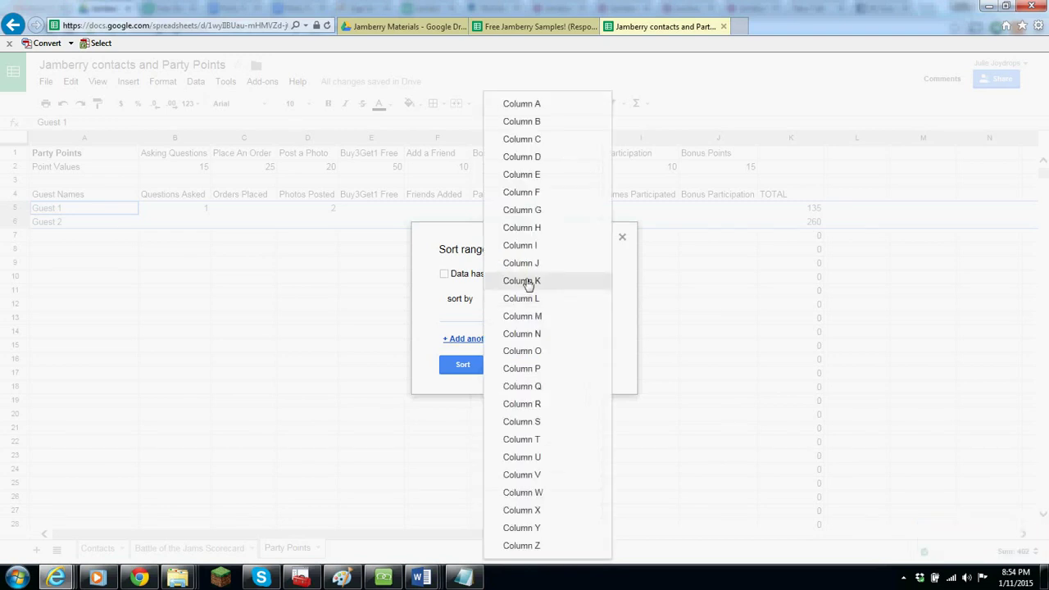
pyautogui.click(525, 281)
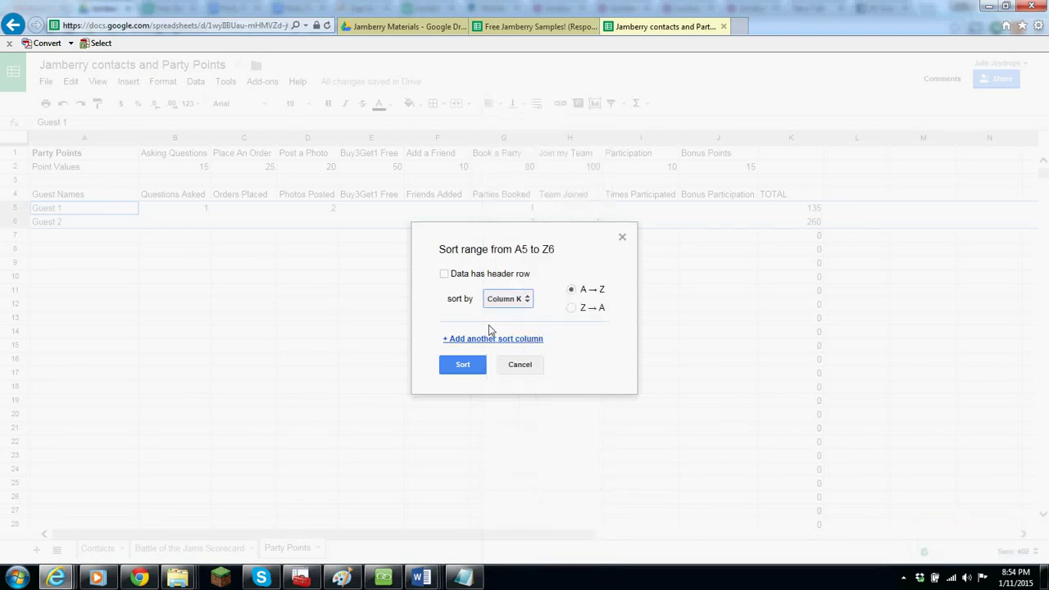
pyautogui.click(571, 309)
pyautogui.click(462, 366)
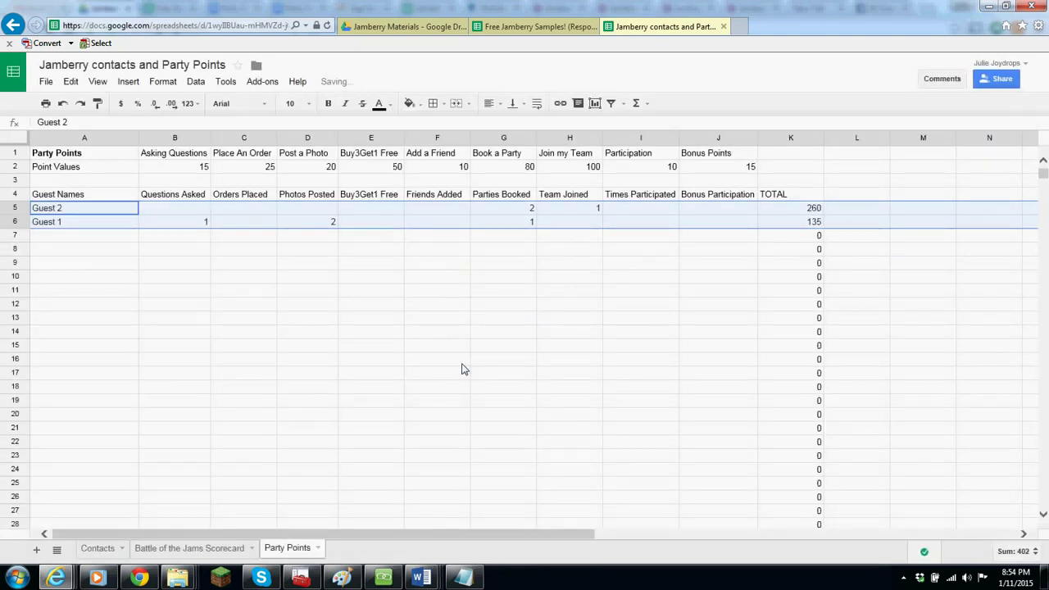
# - Select and clear the guest rows, then bring the AnyMeeting window back in front
pyautogui.click(104, 211)
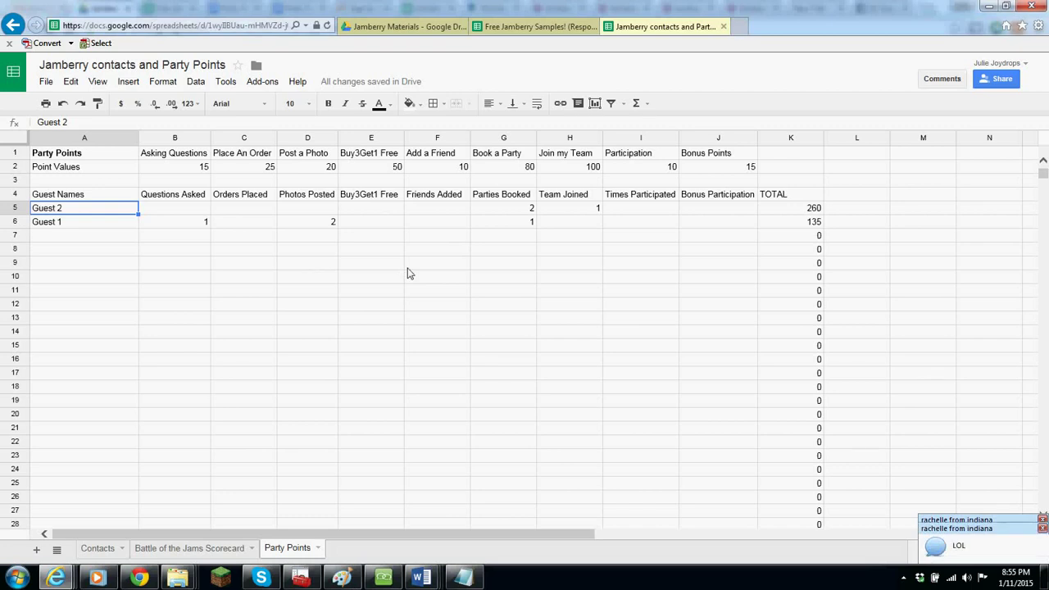
pyautogui.click(16, 209)
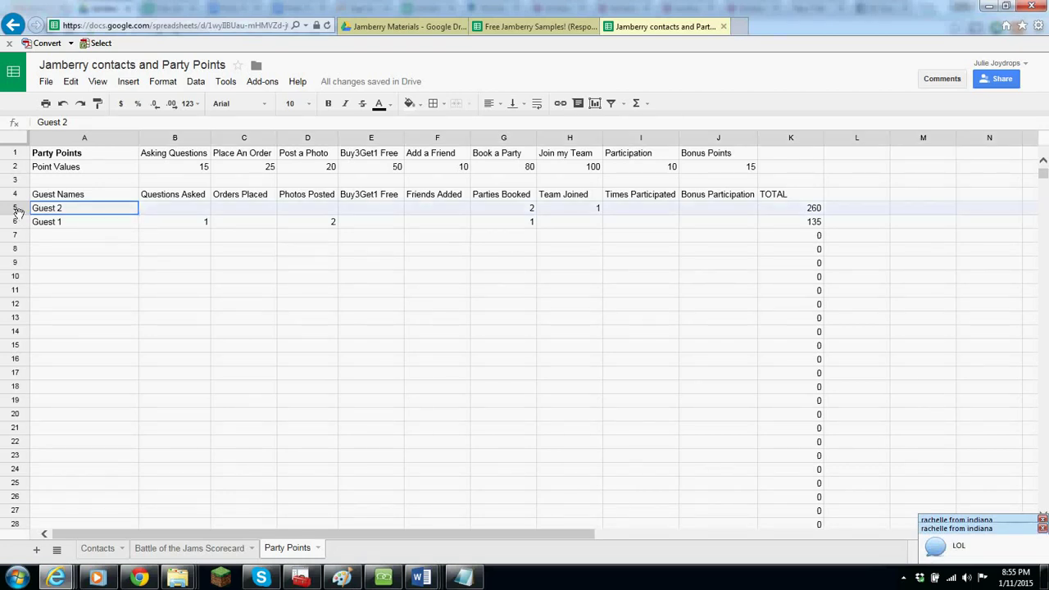
pyautogui.moveTo(19, 211); pyautogui.dragTo(8, 415)
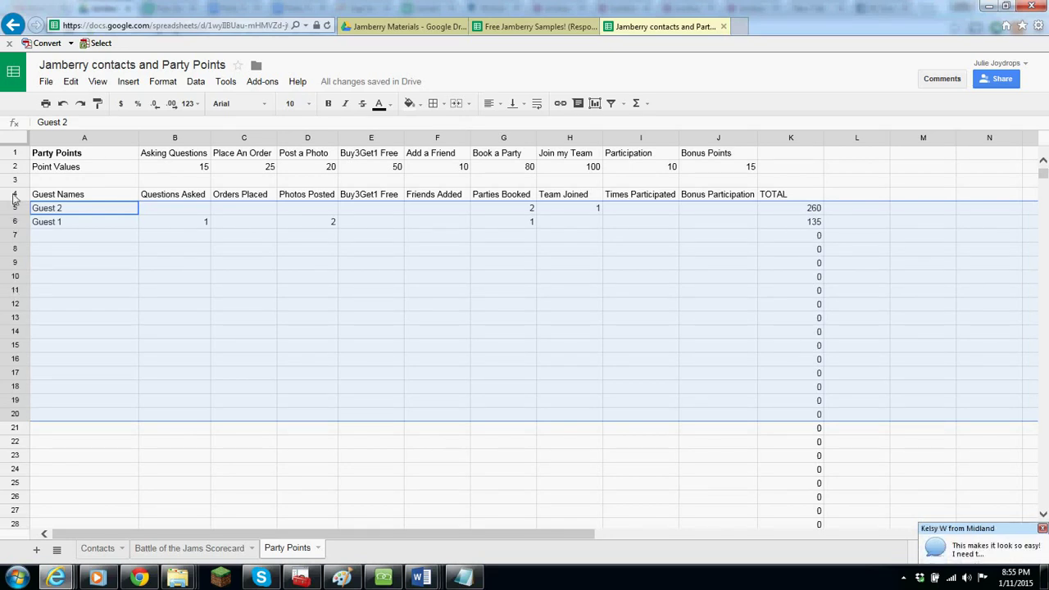
pyautogui.click(14, 195)
pyautogui.moveTo(14, 208); pyautogui.dragTo(15, 405)
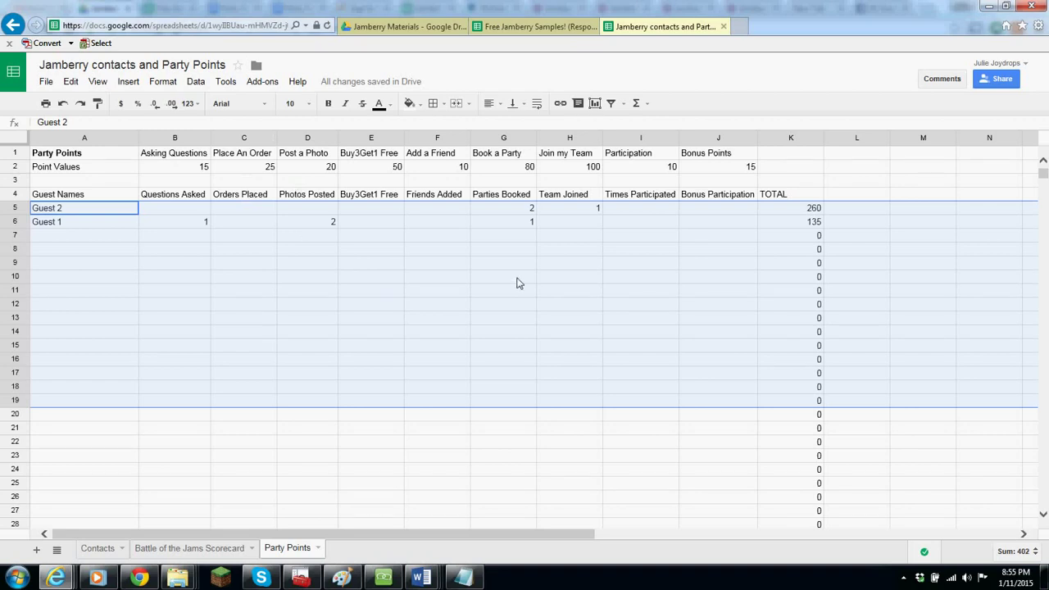
pyautogui.click(591, 226)
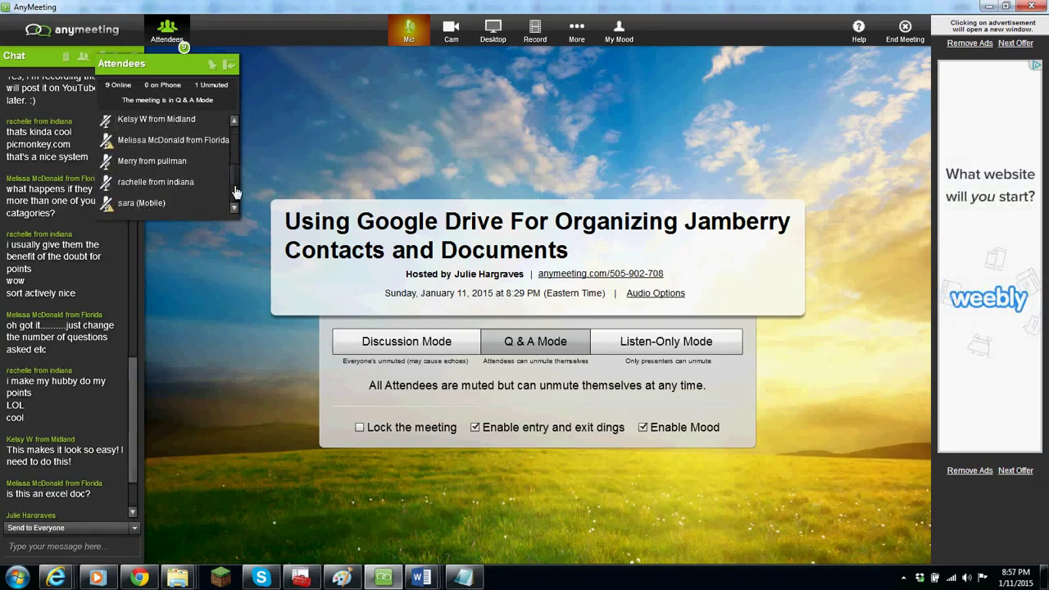
pyautogui.moveTo(236, 190); pyautogui.dragTo(240, 131)
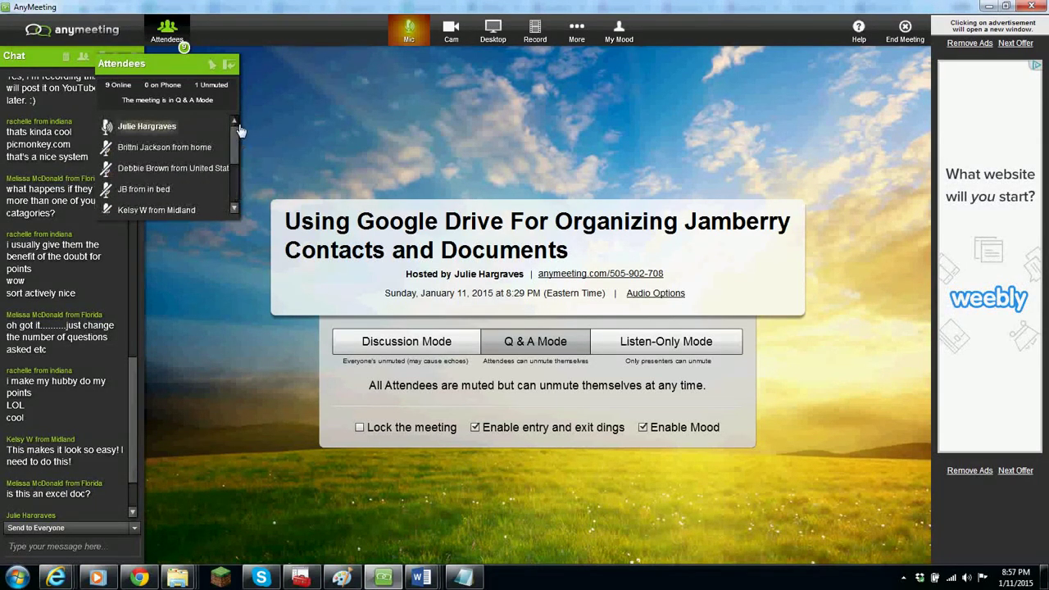